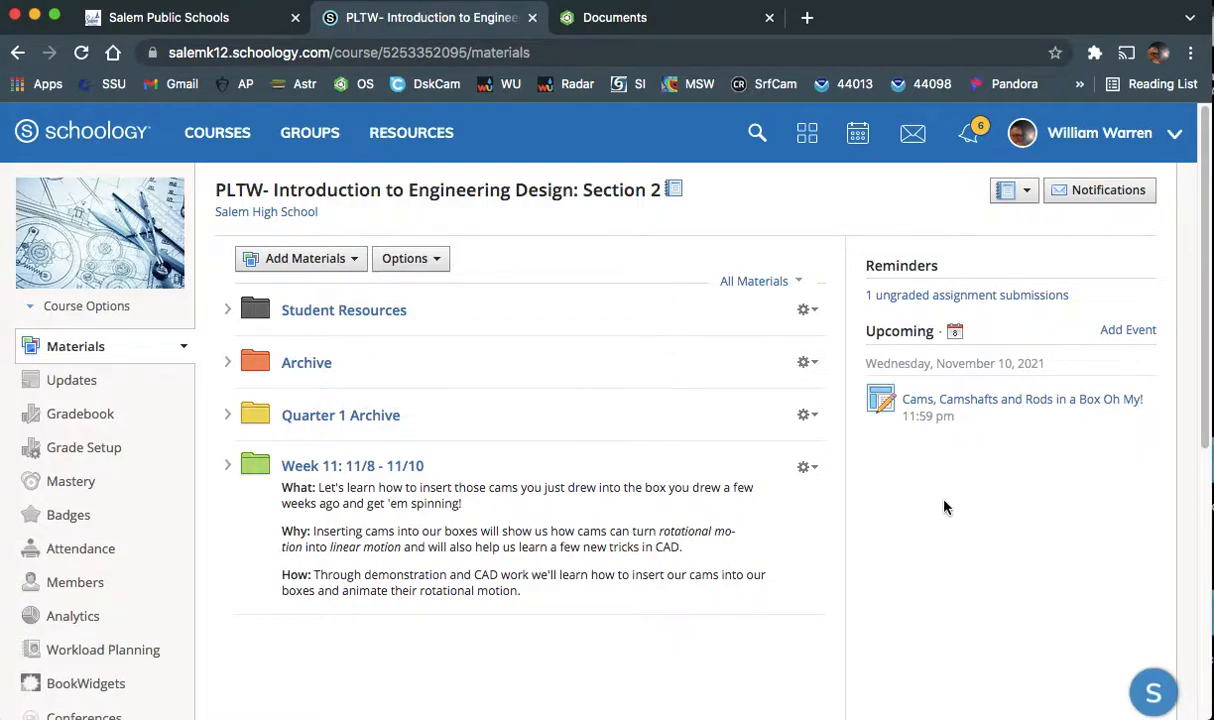
Download Box Assembly.step from the Monday folder of Week 11: 11/8 - 11/10, and return to the course's main materials page.
{"action": "left_click", "coordinate": [400, 467]}
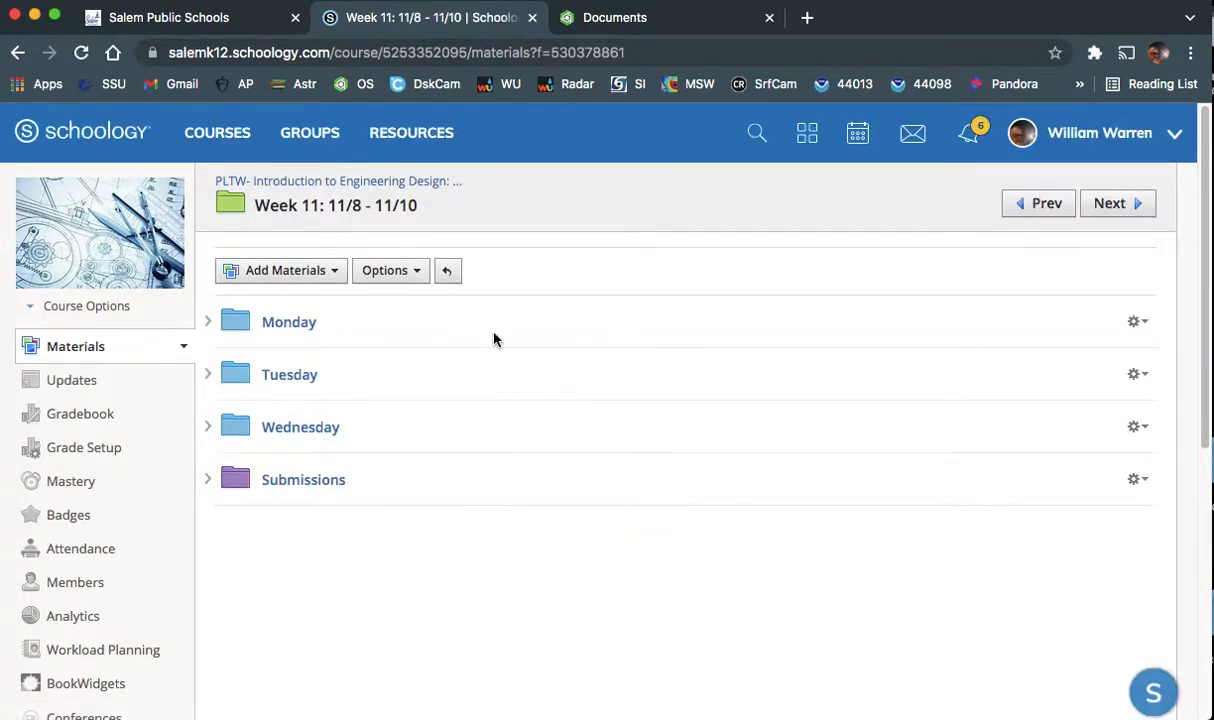
{"action": "left_click", "coordinate": [289, 324]}
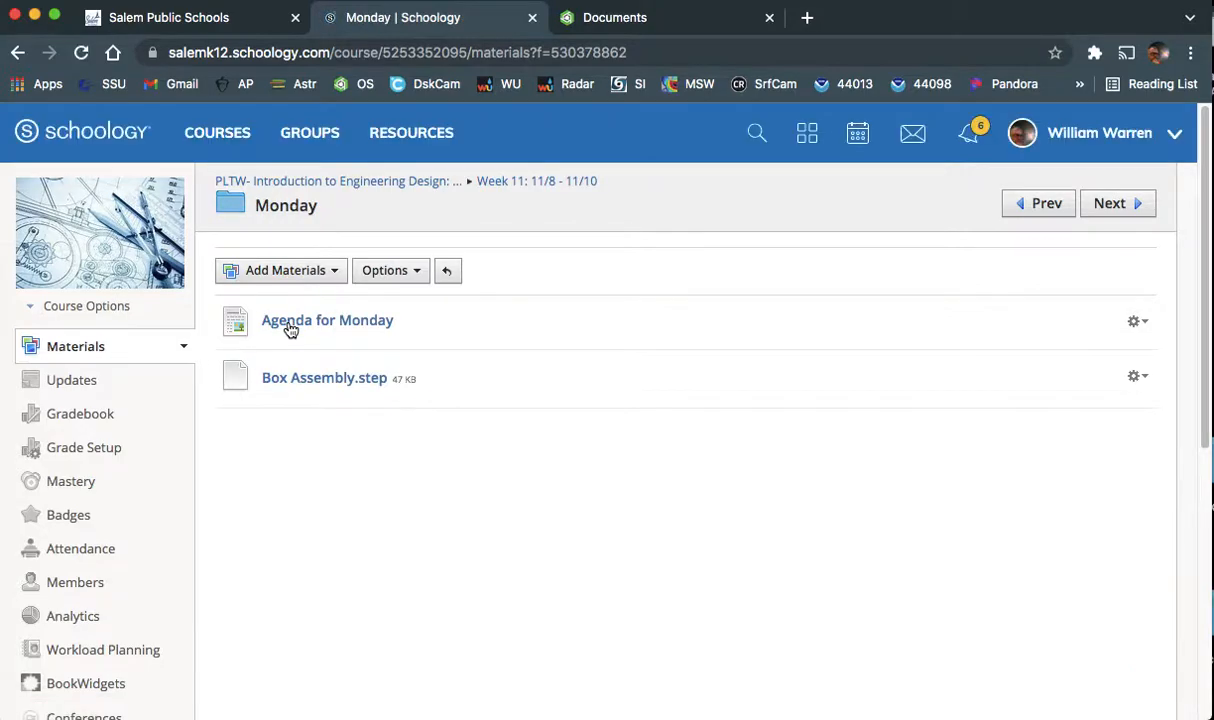
{"action": "left_click", "coordinate": [323, 379]}
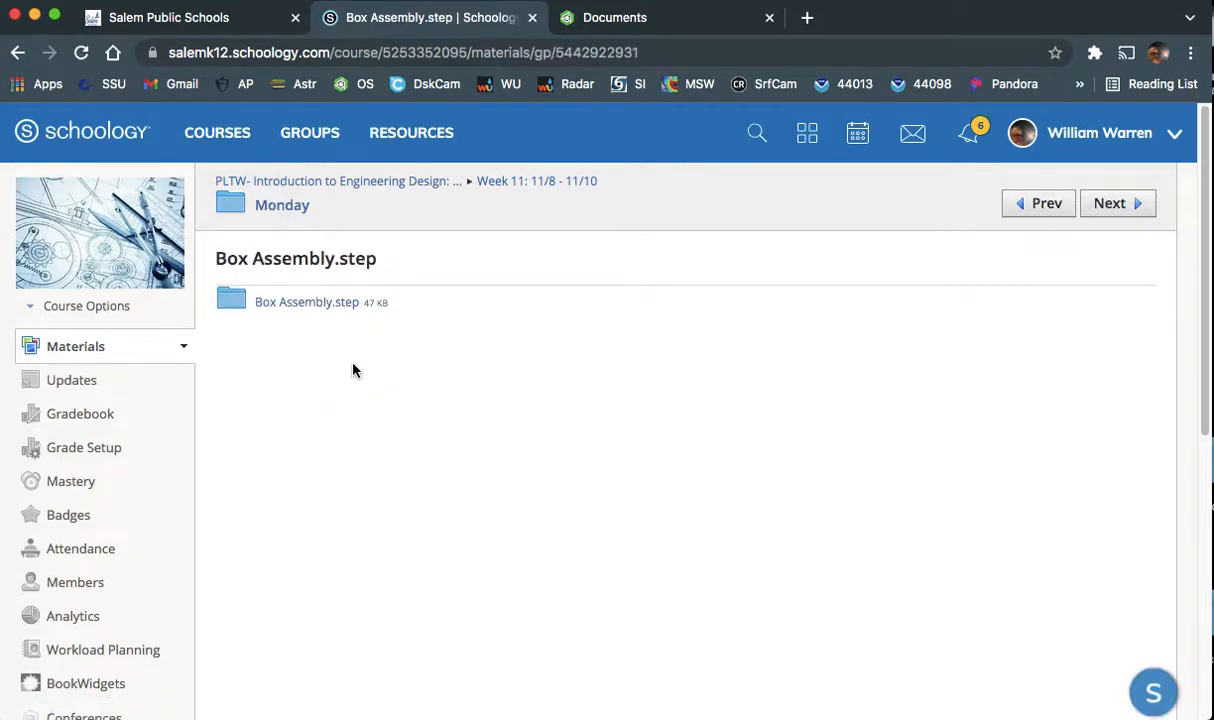
{"action": "left_click", "coordinate": [333, 305]}
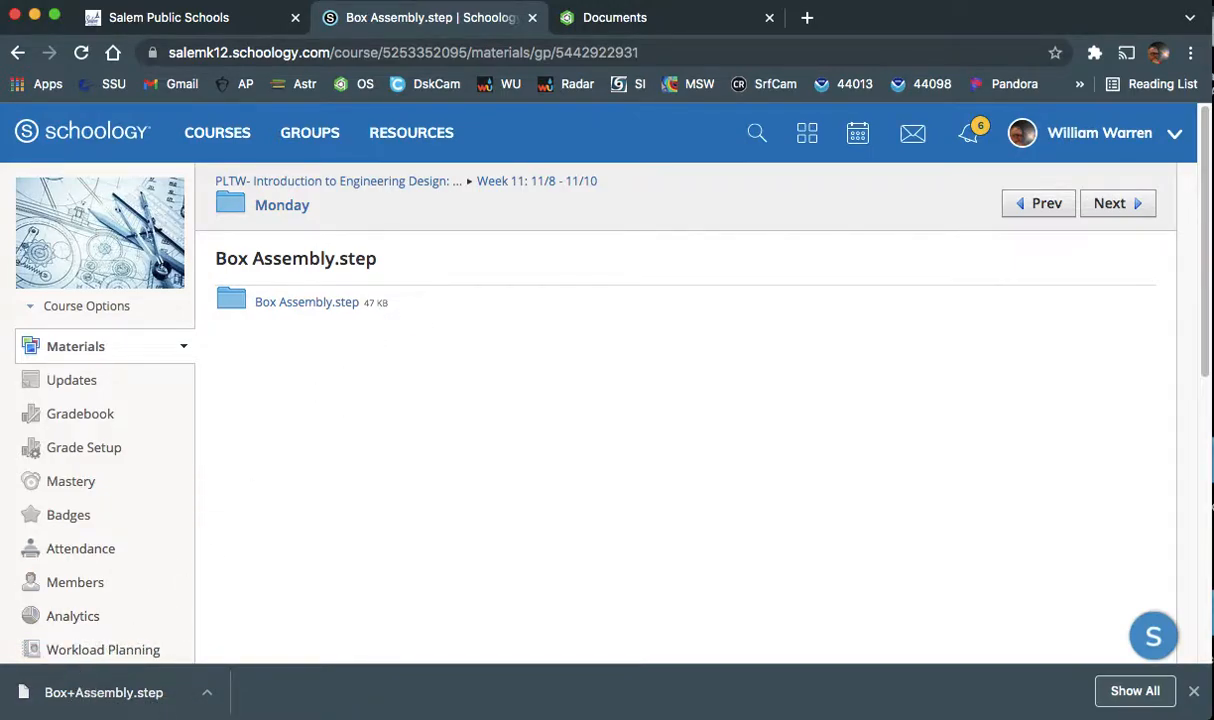
{"action": "left_click", "coordinate": [1193, 691]}
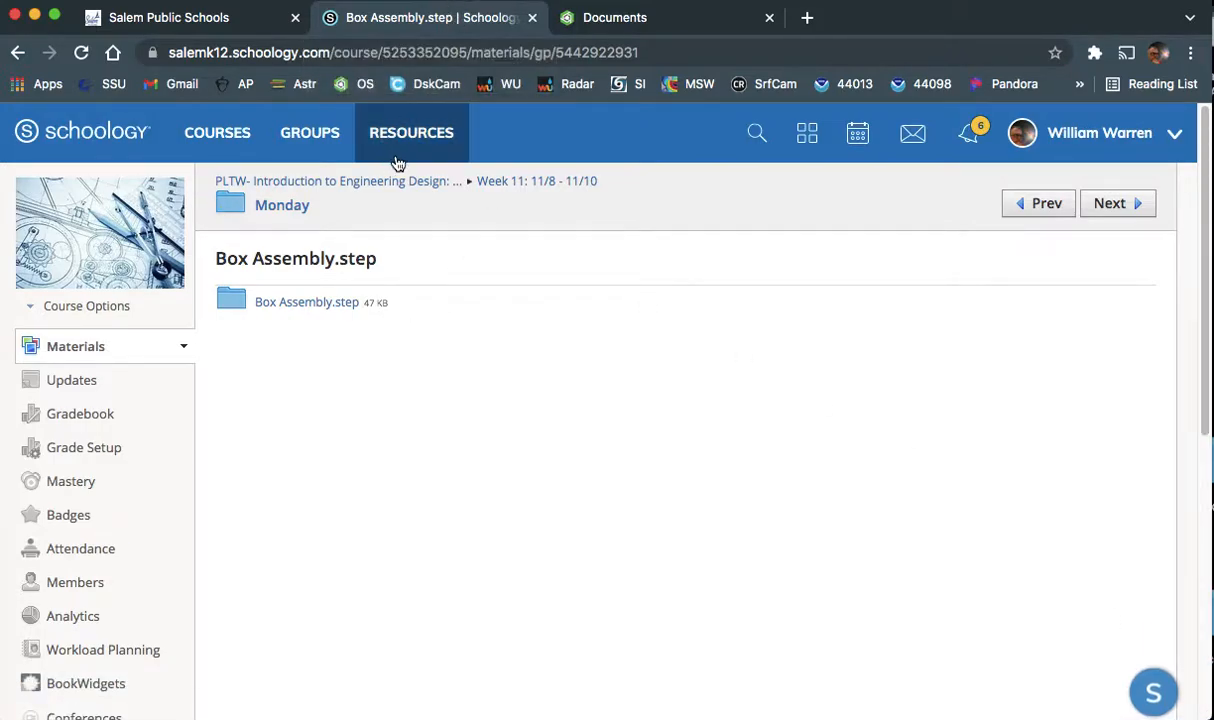
{"action": "left_click", "coordinate": [406, 189]}
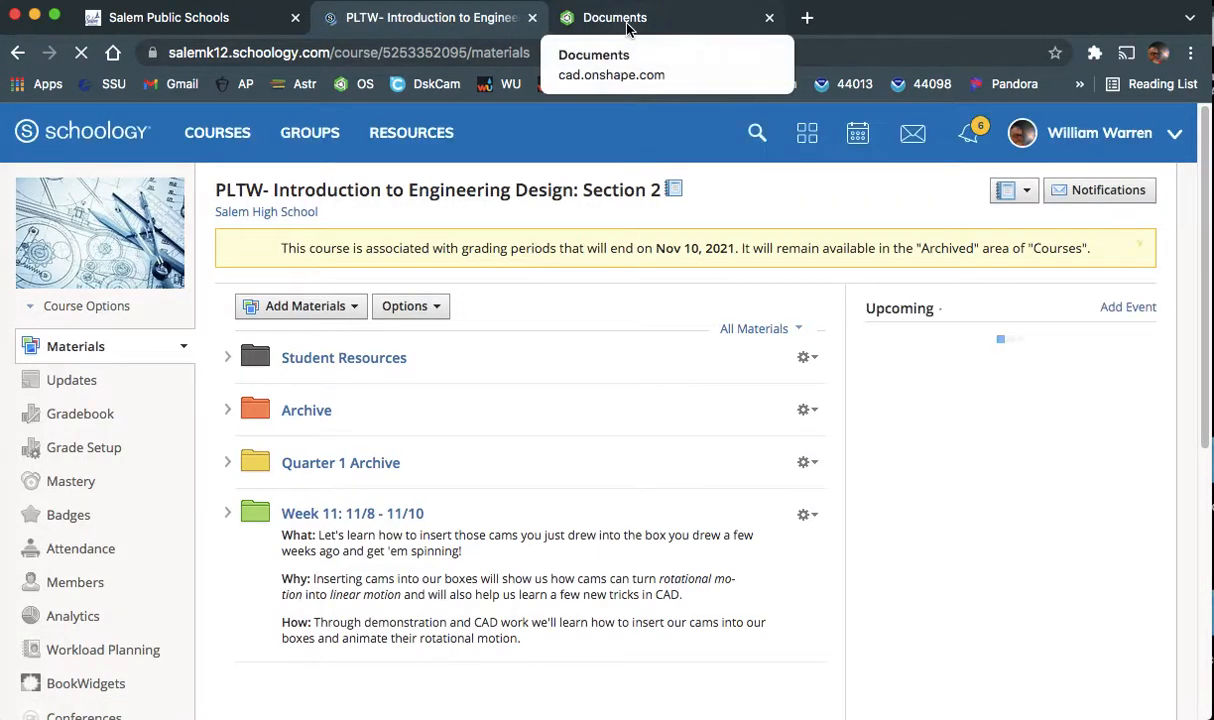
Switch to Onshape and create a new document named "Box with Cams".
{"action": "left_click", "coordinate": [627, 29]}
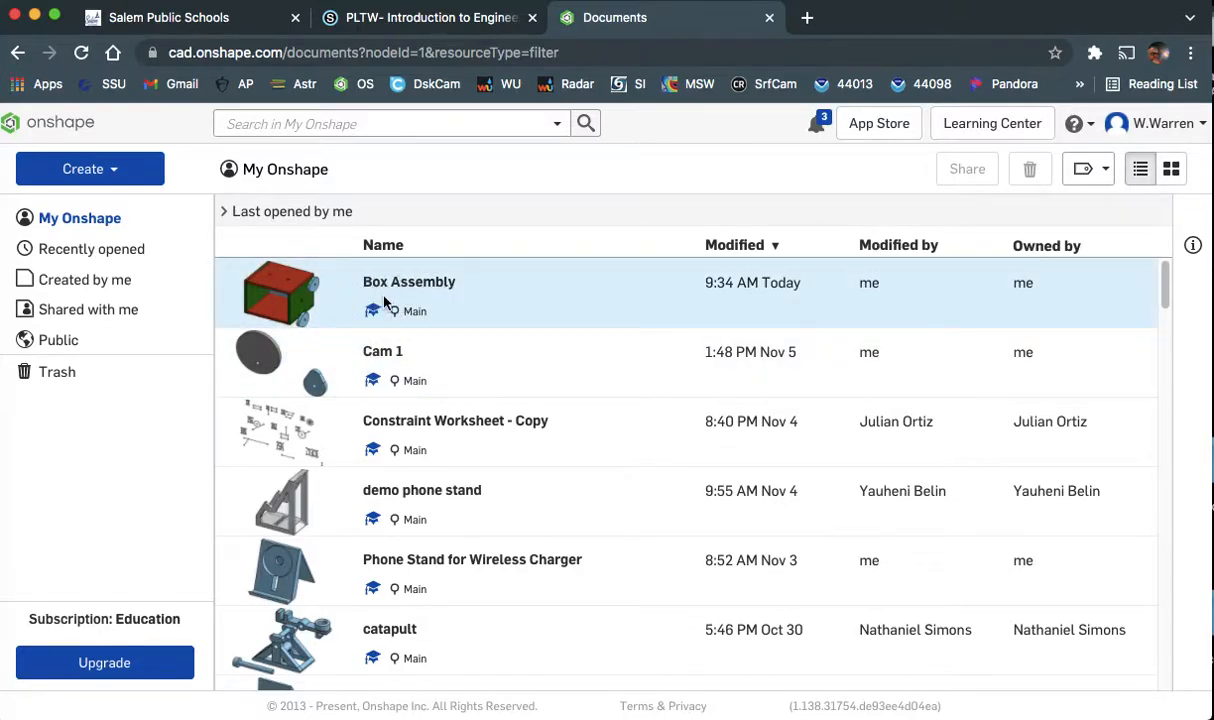
{"action": "left_click", "coordinate": [122, 178]}
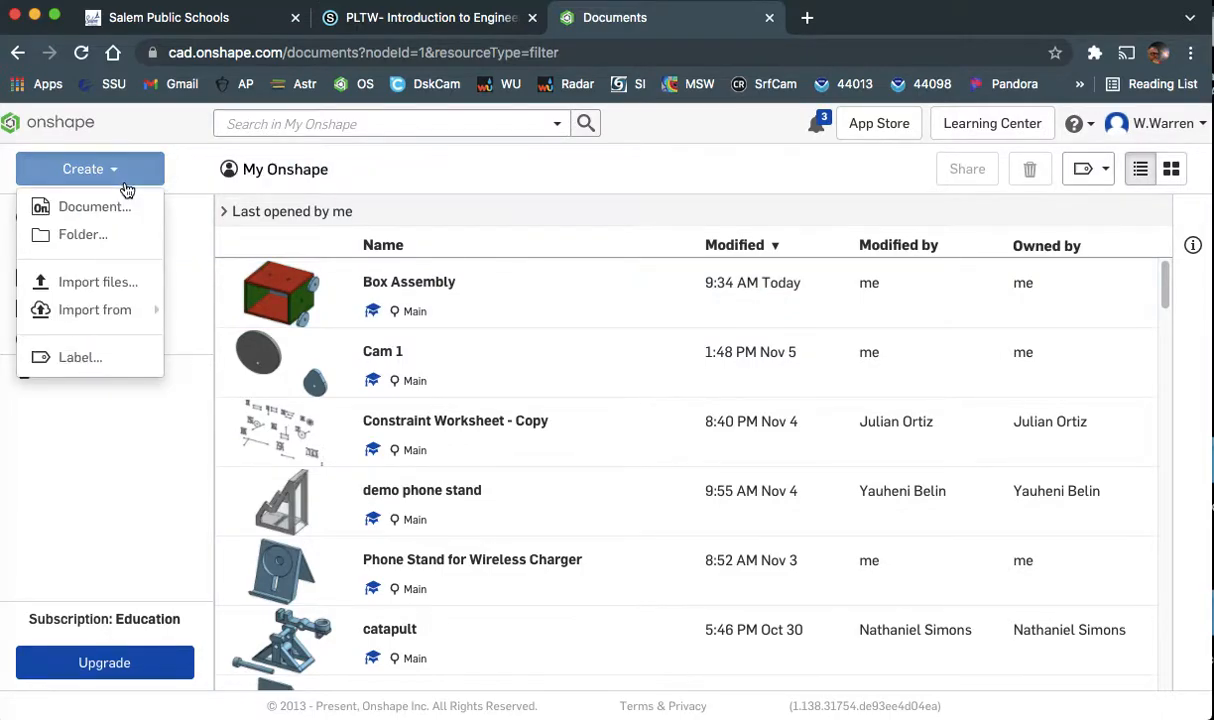
{"action": "left_click", "coordinate": [117, 210]}
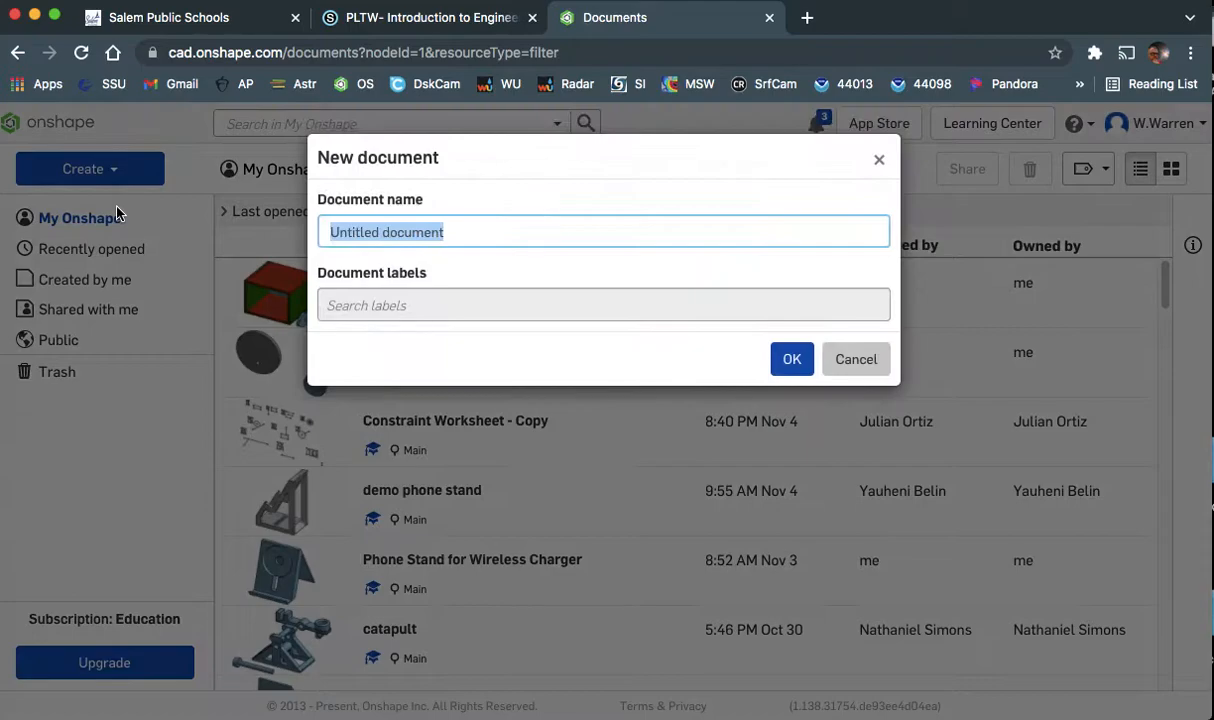
{"action": "type", "text": "Box wi"}
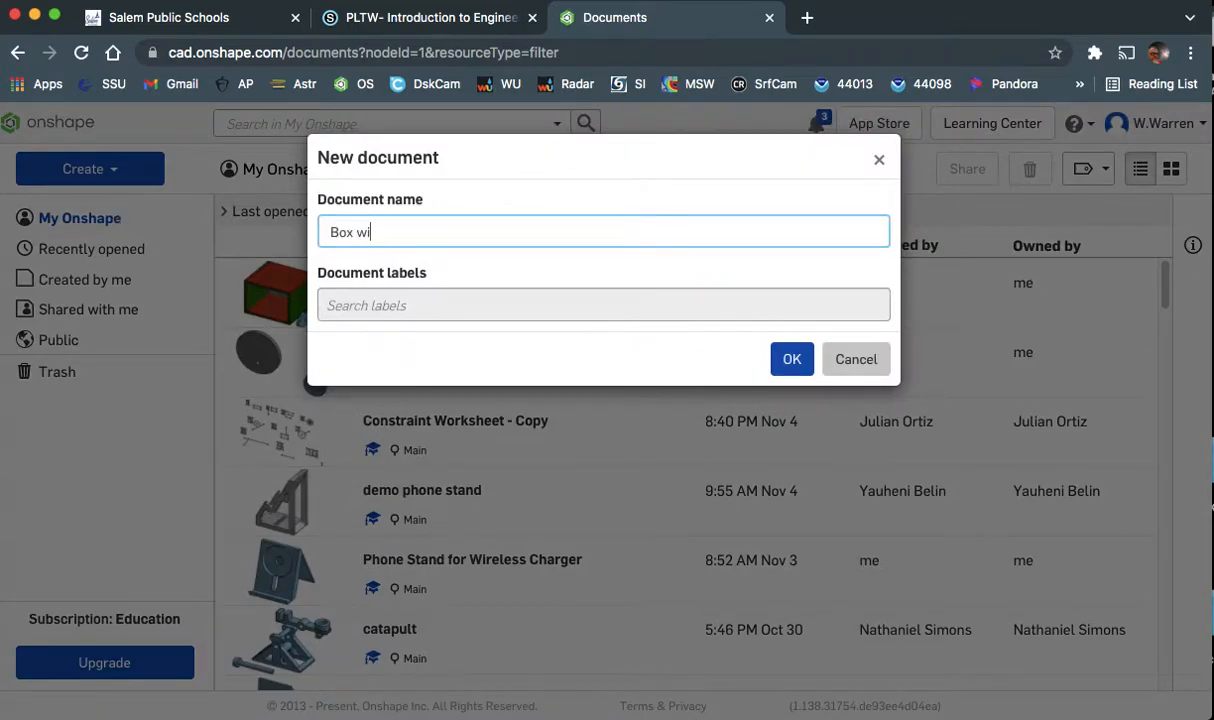
{"action": "type", "text": "th Cams"}
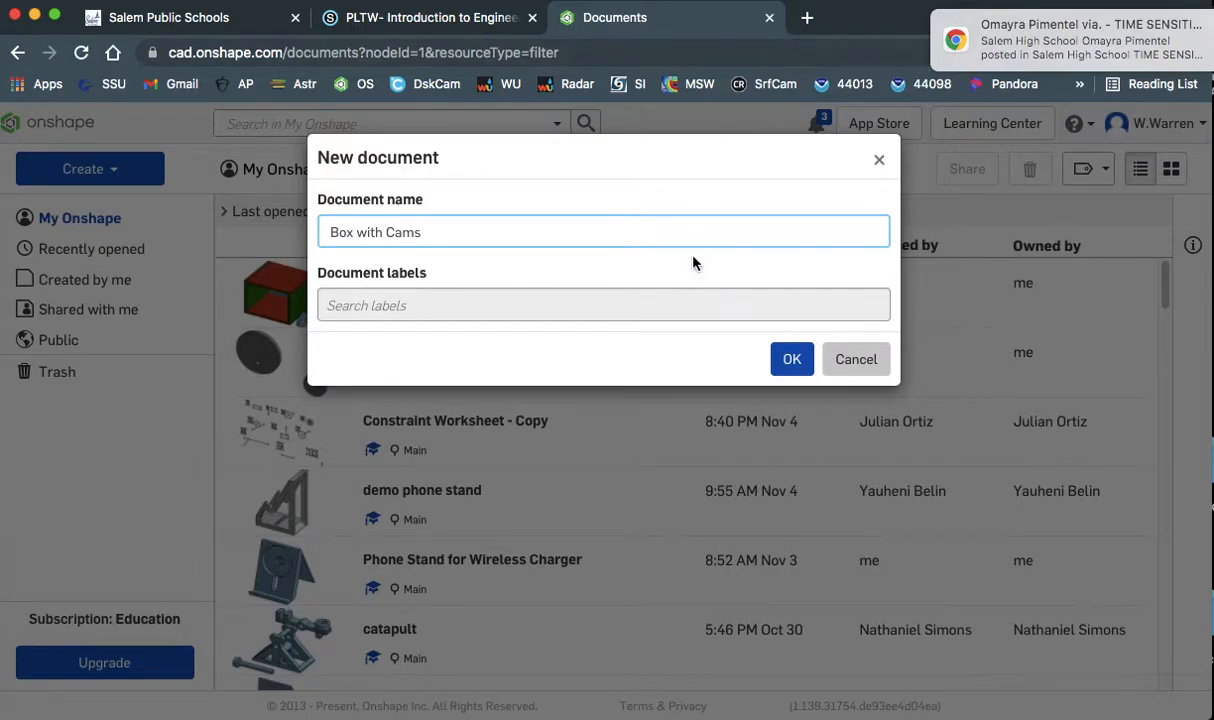
{"action": "left_click", "coordinate": [783, 360]}
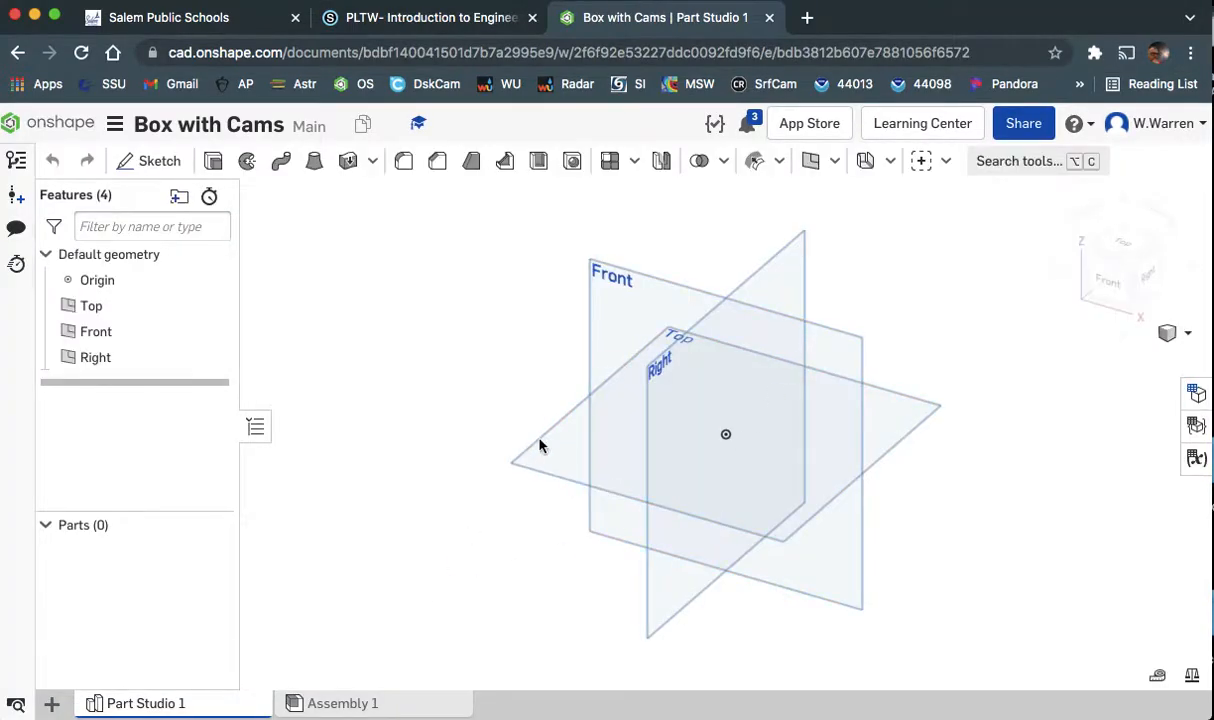
Import Box+Assembly.step from Downloads into this document, keeping separate assembly and parts, and dismiss the notifications.
{"action": "left_click", "coordinate": [52, 705]}
{"action": "left_click", "coordinate": [106, 673]}
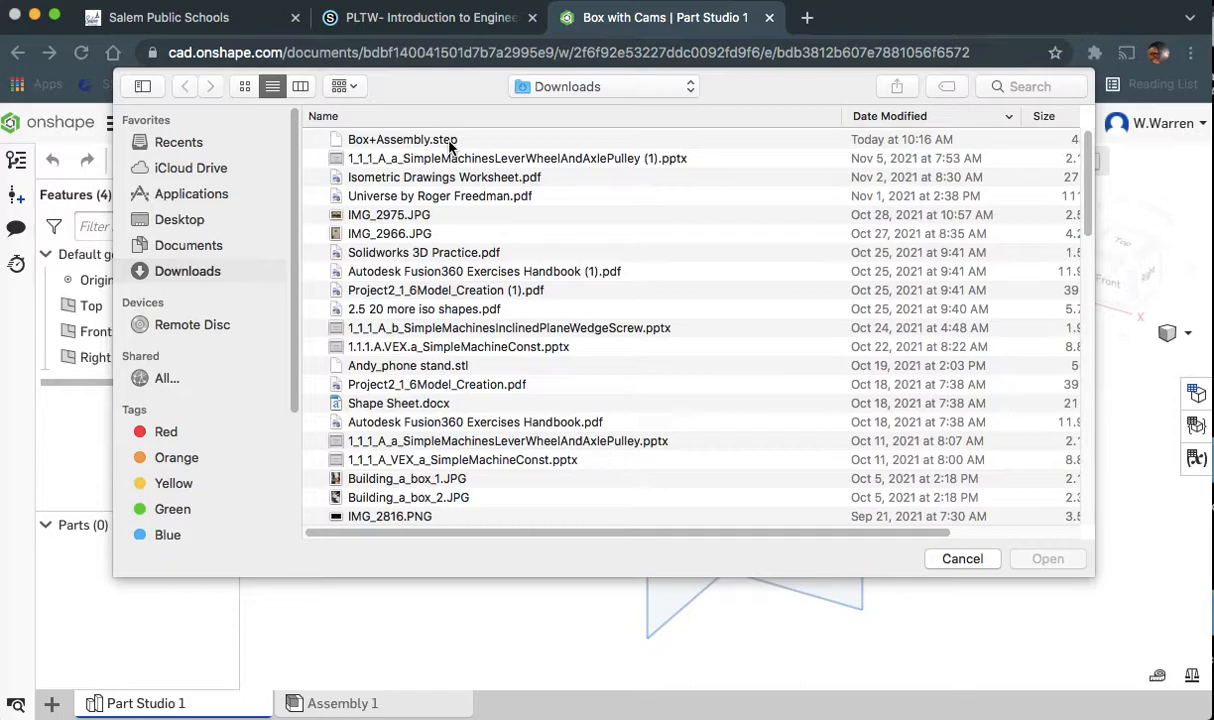
{"action": "left_click", "coordinate": [478, 145]}
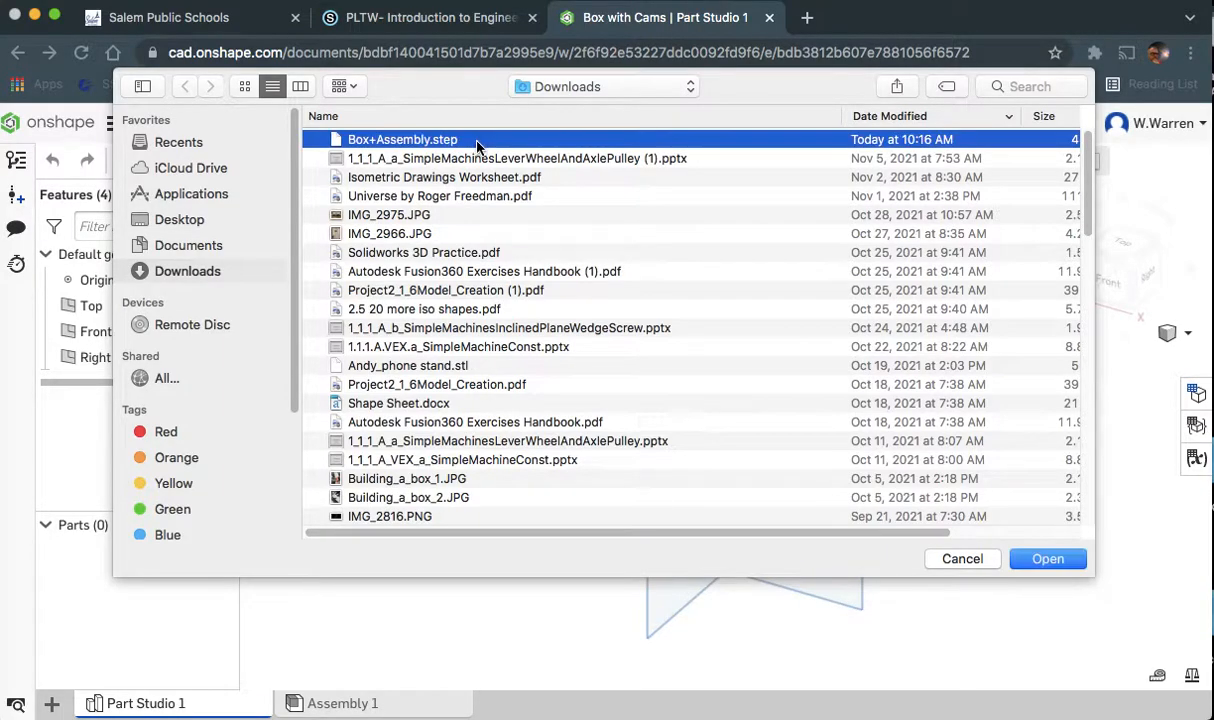
{"action": "left_click", "coordinate": [1040, 561]}
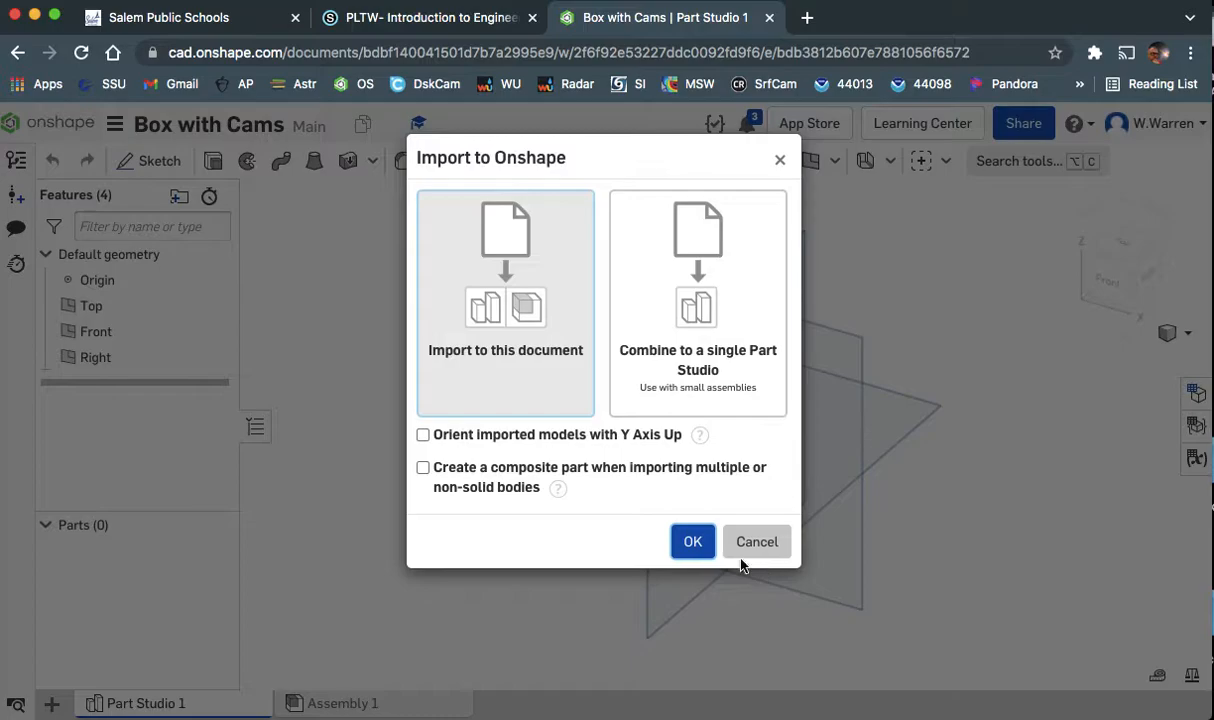
{"action": "left_click", "coordinate": [690, 546]}
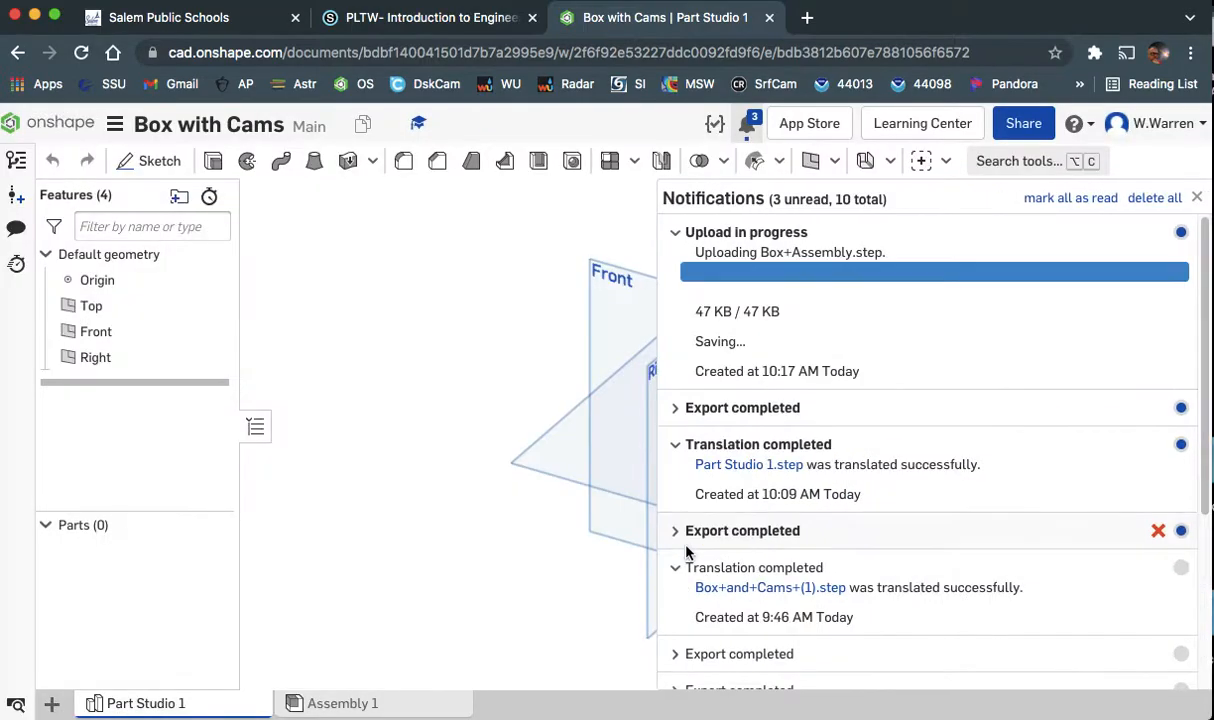
{"action": "left_click", "coordinate": [1196, 198]}
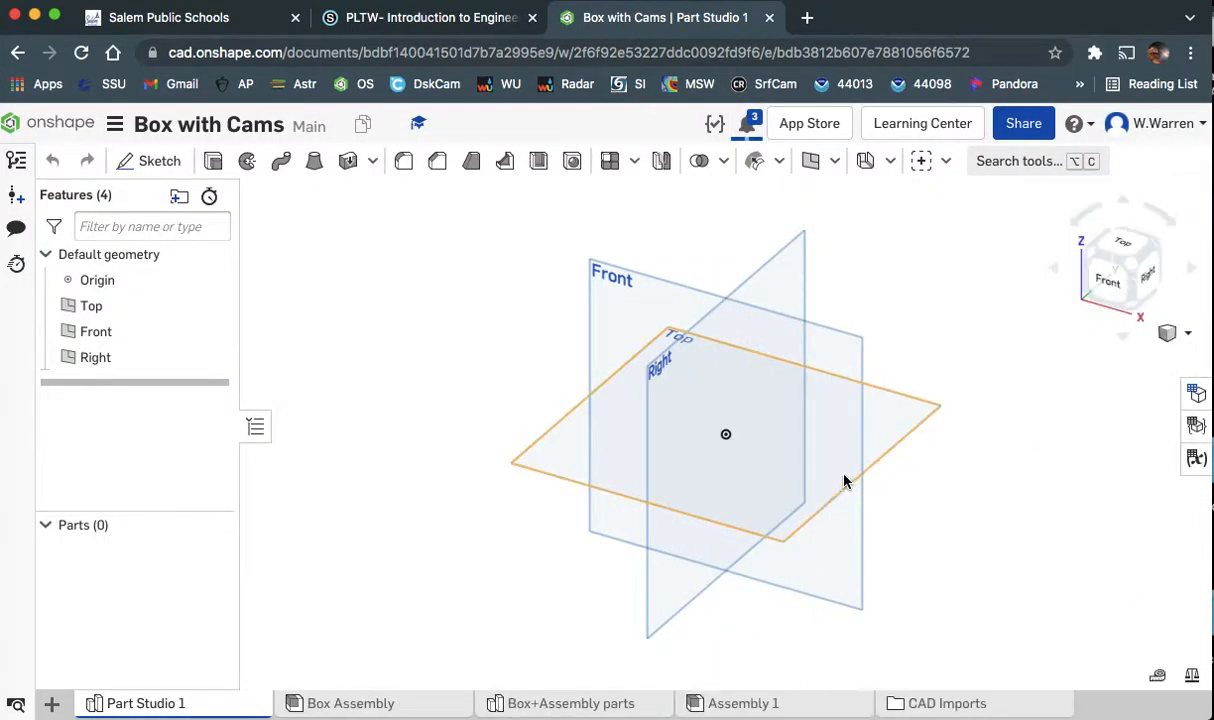
Delete the empty Part Studio 1 from the document.
{"action": "mouse_move", "coordinate": [220, 706]}
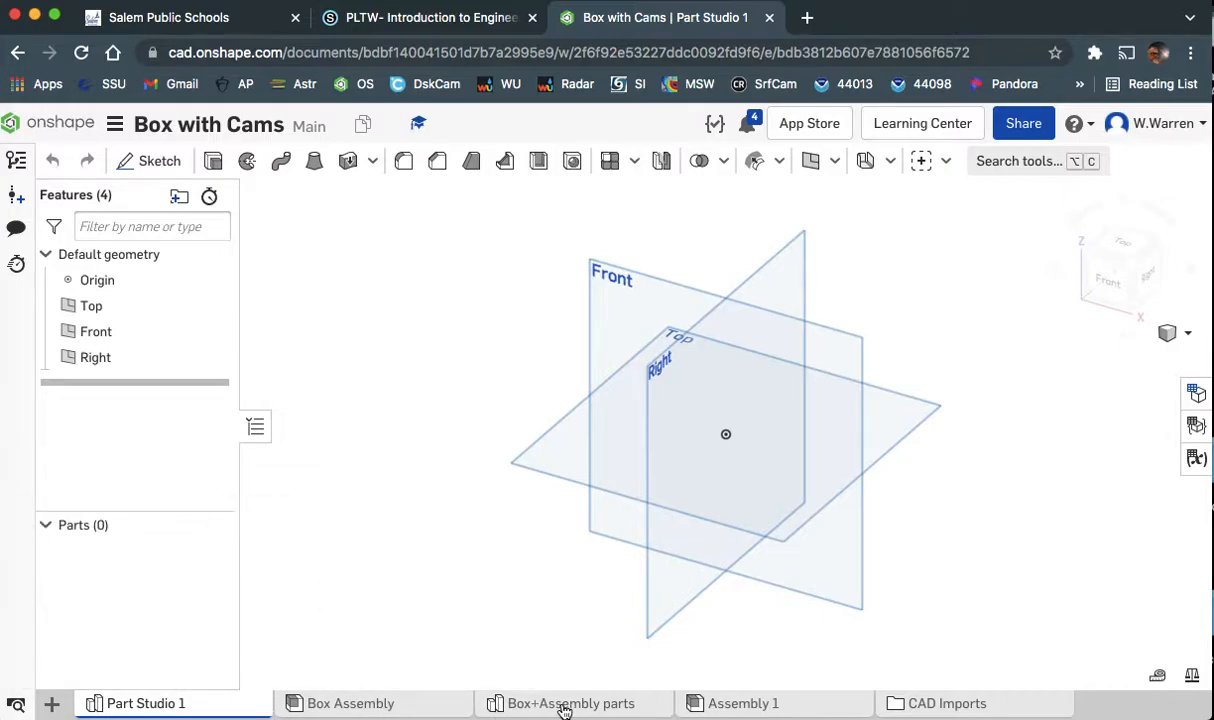
{"action": "right_click", "coordinate": [144, 704]}
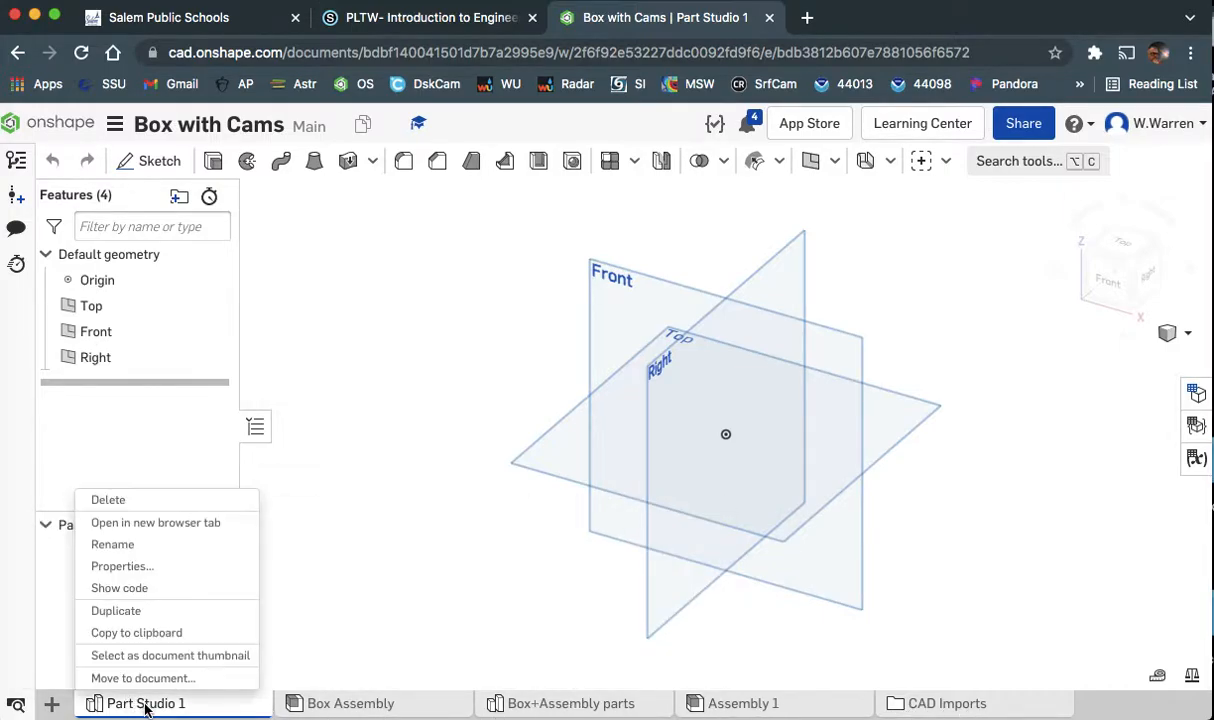
{"action": "left_click", "coordinate": [130, 506]}
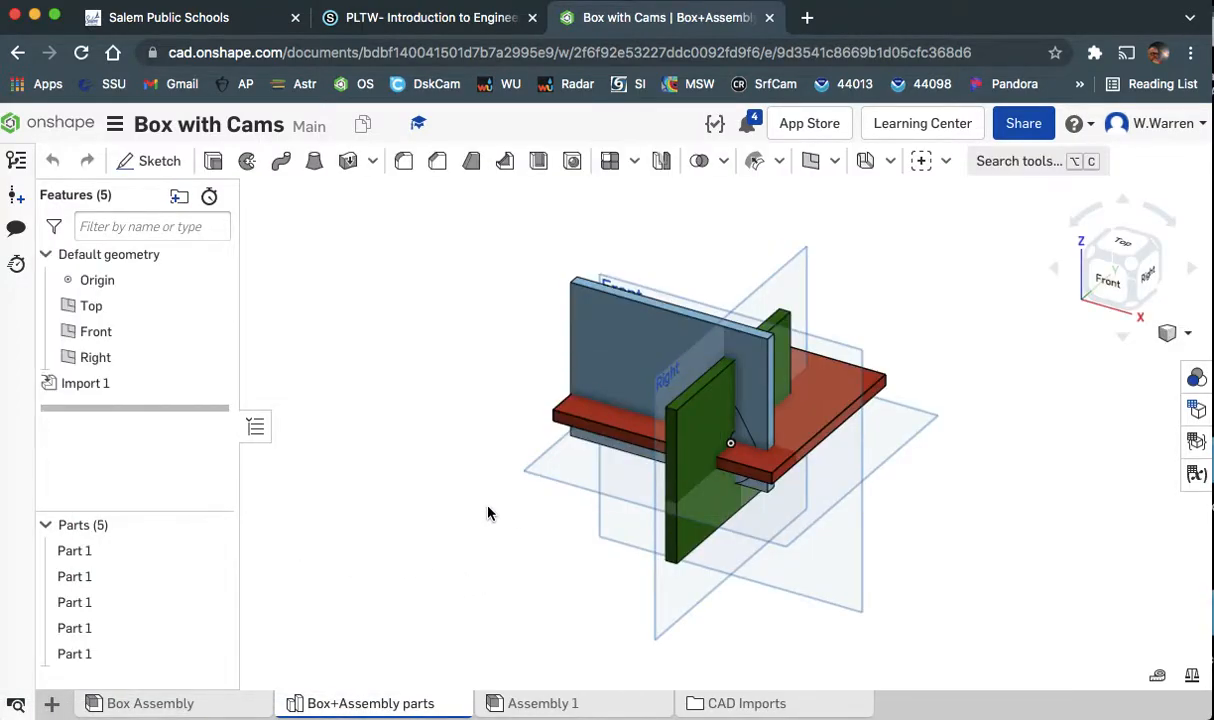
Check the imported Box Assembly and delete the empty Assembly 1 from the document.
{"action": "left_click", "coordinate": [209, 706]}
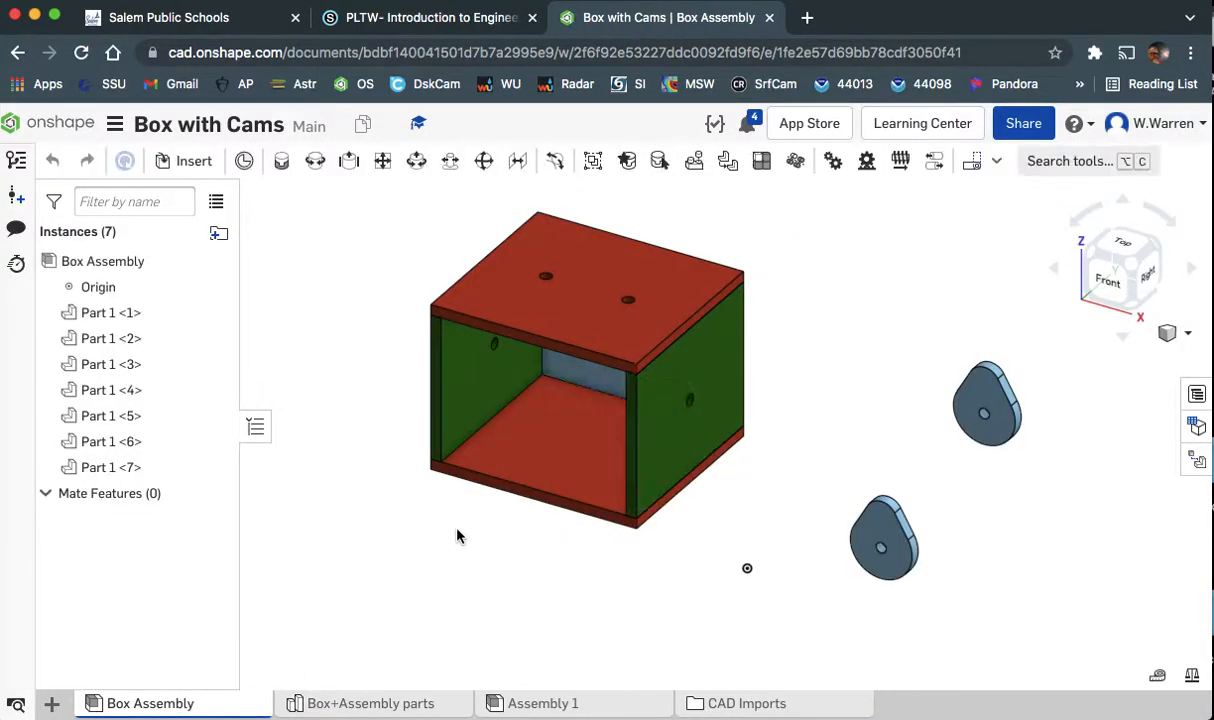
{"action": "mouse_move", "coordinate": [450, 560]}
{"action": "right_mouse_down"}
{"action": "mouse_move", "coordinate": [482, 537]}
{"action": "mouse_move", "coordinate": [545, 556]}
{"action": "mouse_move", "coordinate": [445, 537]}
{"action": "mouse_move", "coordinate": [474, 542]}
{"action": "mouse_move", "coordinate": [452, 538]}
{"action": "mouse_move", "coordinate": [469, 528]}
{"action": "mouse_move", "coordinate": [447, 550]}
{"action": "mouse_move", "coordinate": [490, 553]}
{"action": "mouse_move", "coordinate": [455, 552]}
{"action": "right_mouse_up"}
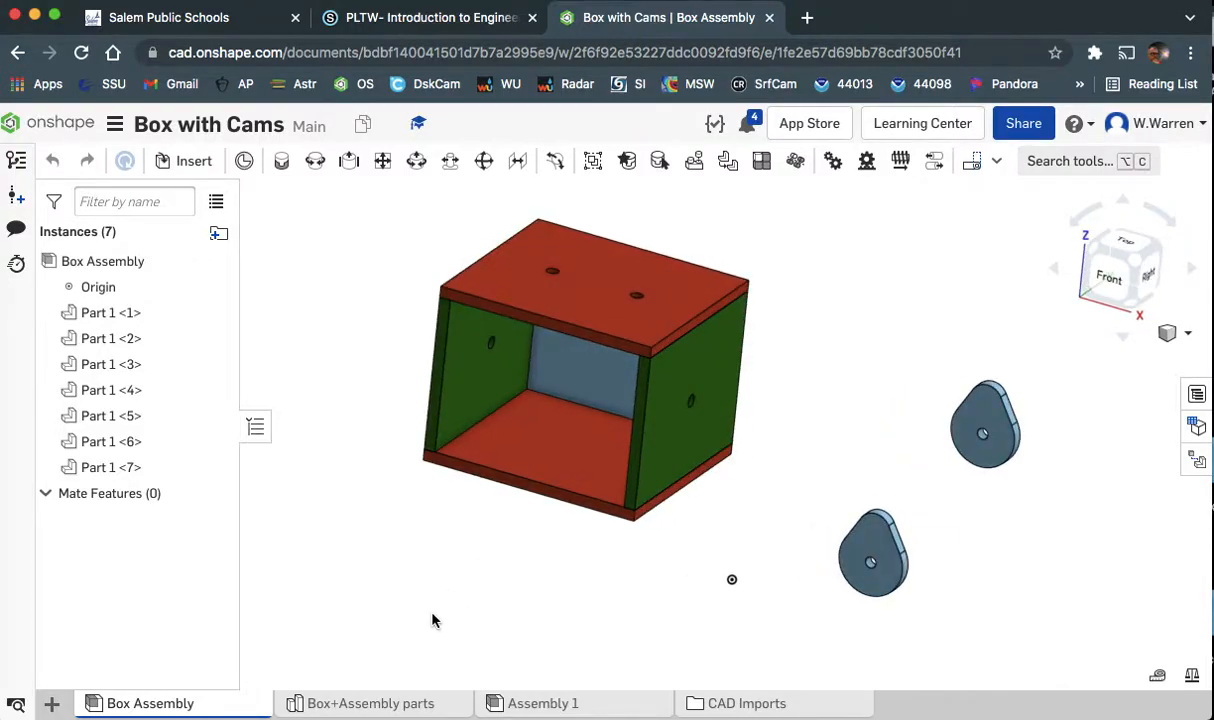
{"action": "left_click", "coordinate": [579, 706]}
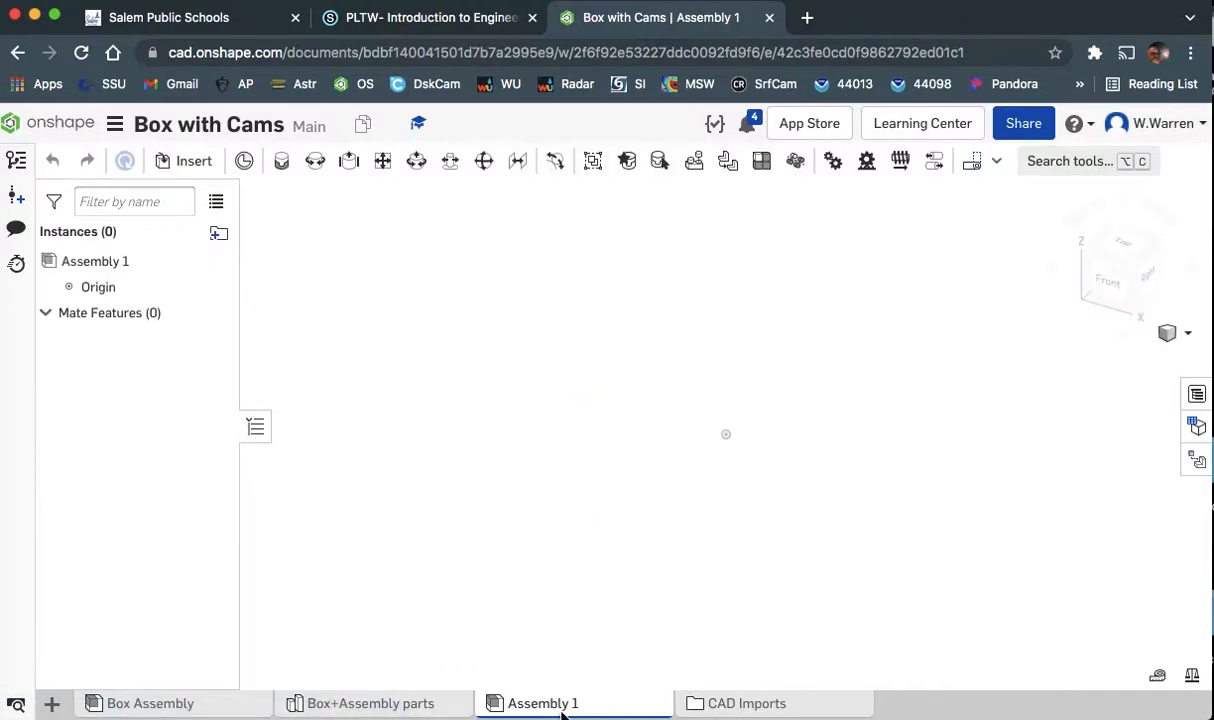
{"action": "right_click", "coordinate": [615, 708]}
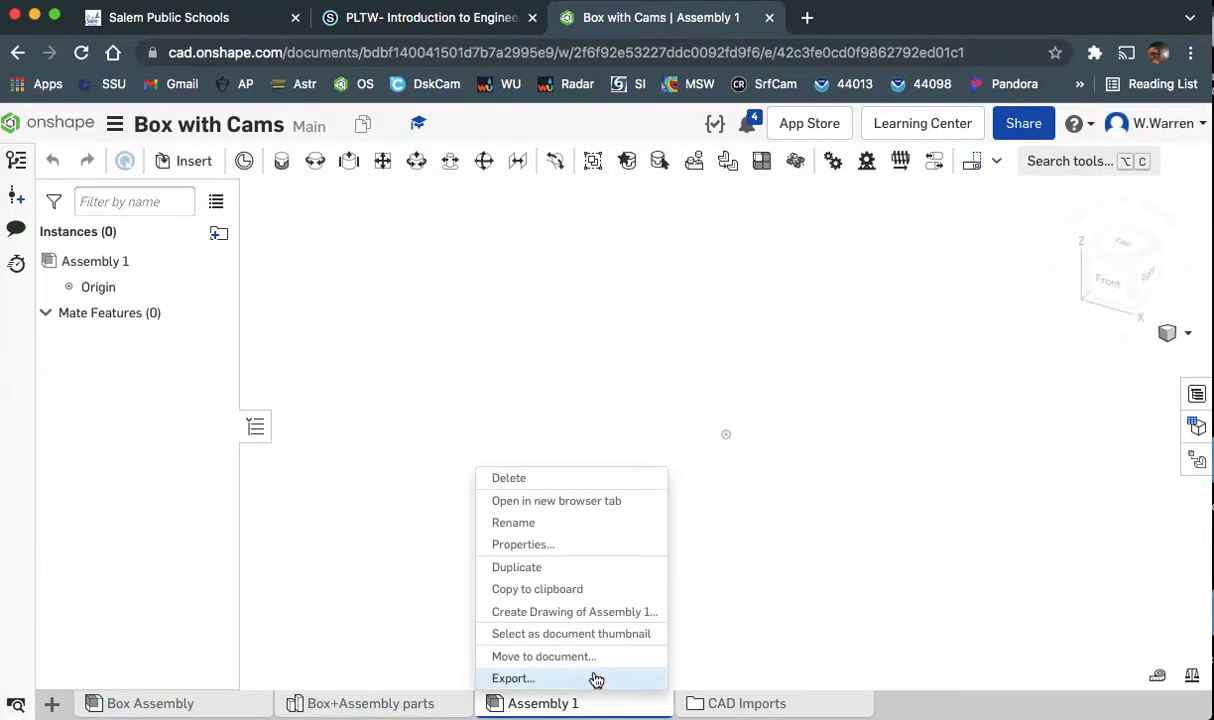
{"action": "key", "text": "Escape"}
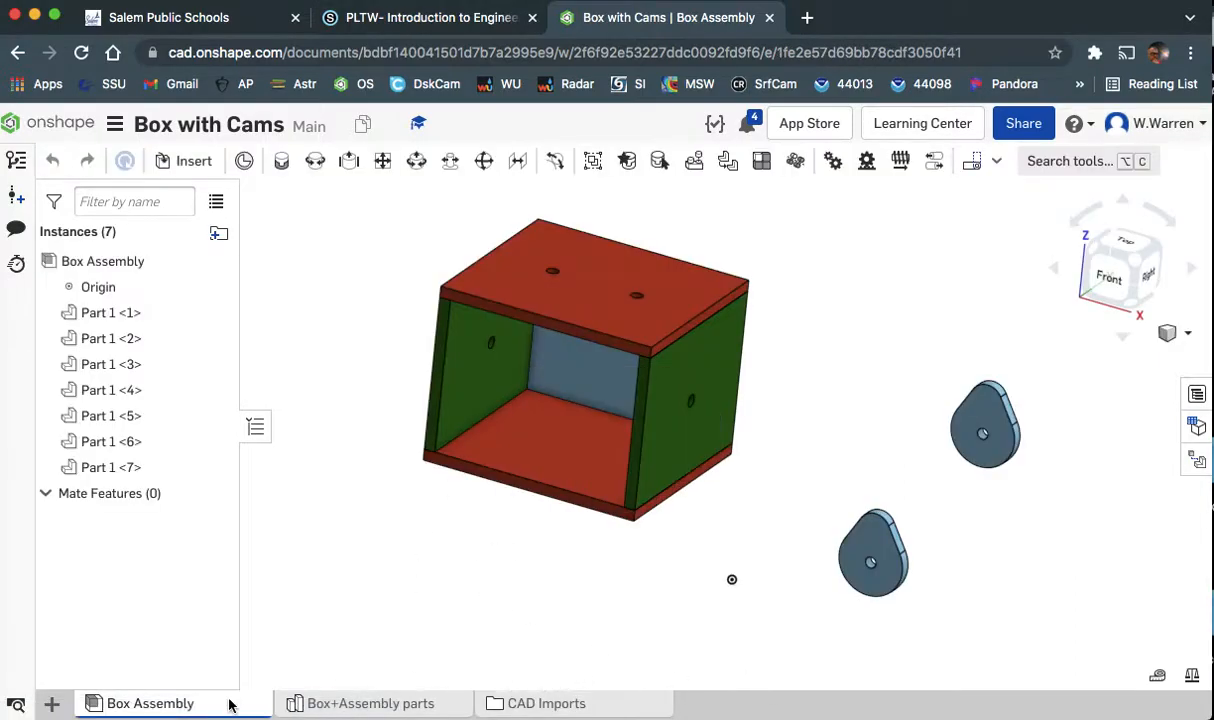
Create a new part studio in the document and rename it "Cam Shaft".
{"action": "right_click_drag", "start_coordinate": [634, 553], "coordinate": [667, 538]}
{"action": "right_click_drag", "start_coordinate": [640, 580], "coordinate": [605, 590]}
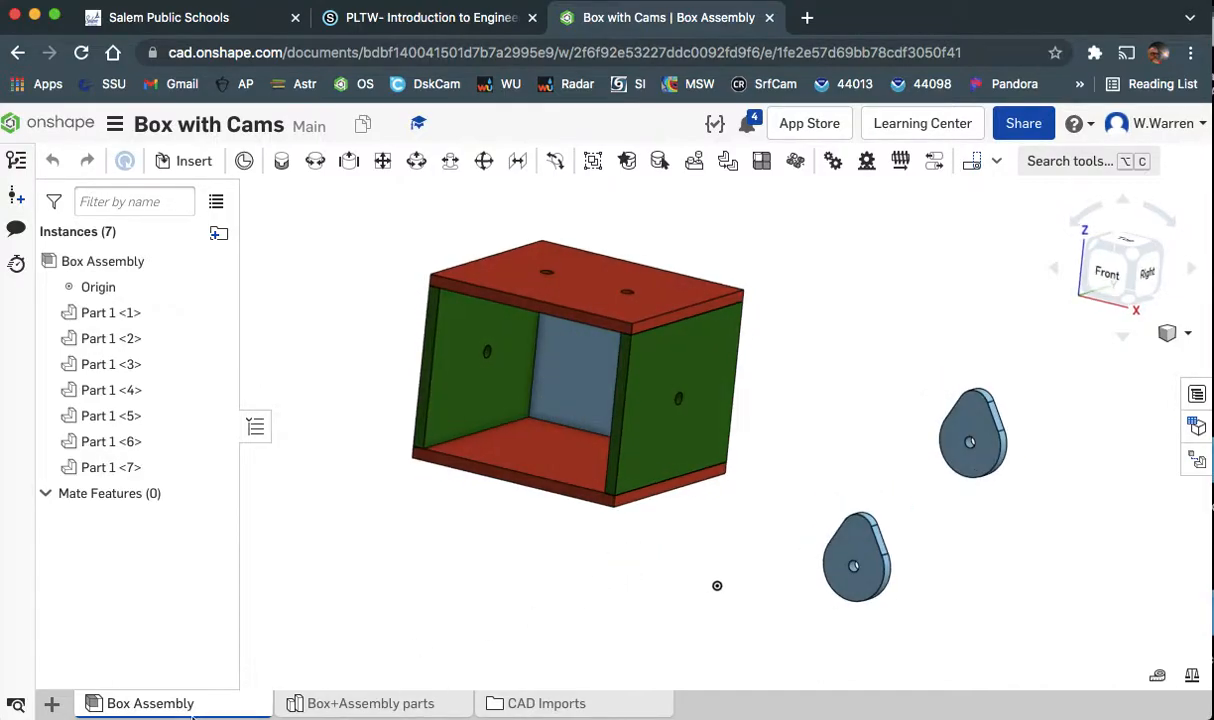
{"action": "left_click", "coordinate": [51, 704]}
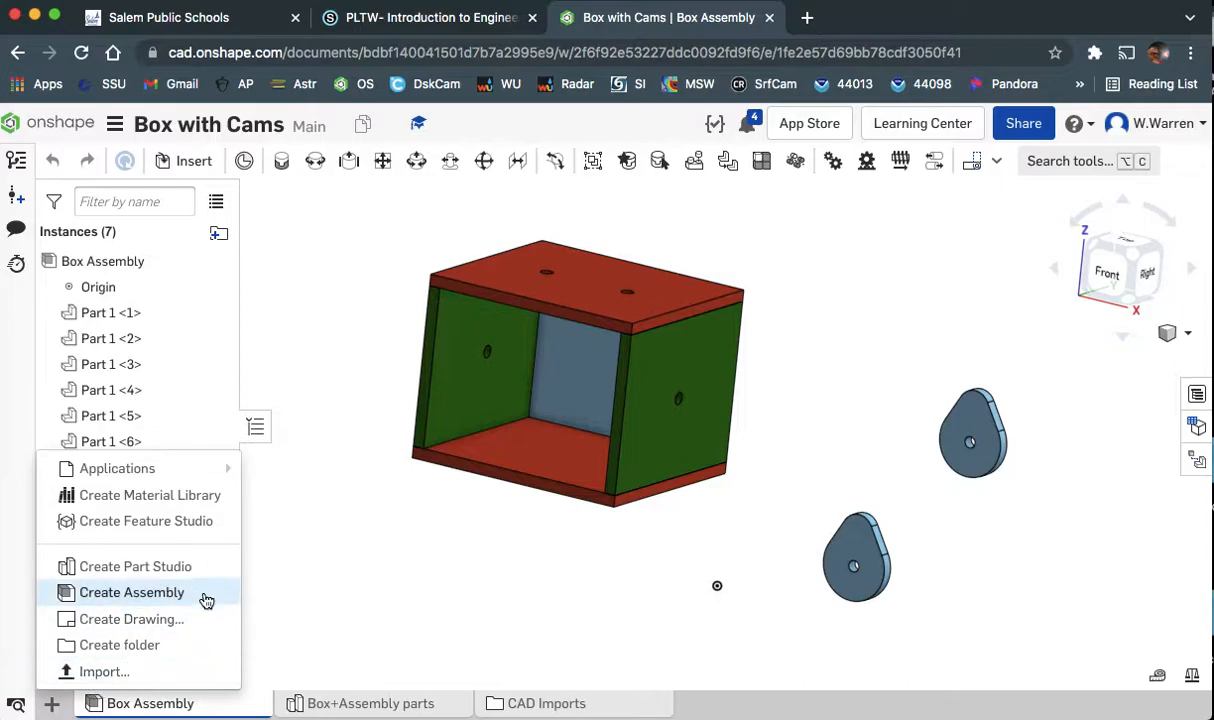
{"action": "left_click", "coordinate": [136, 567]}
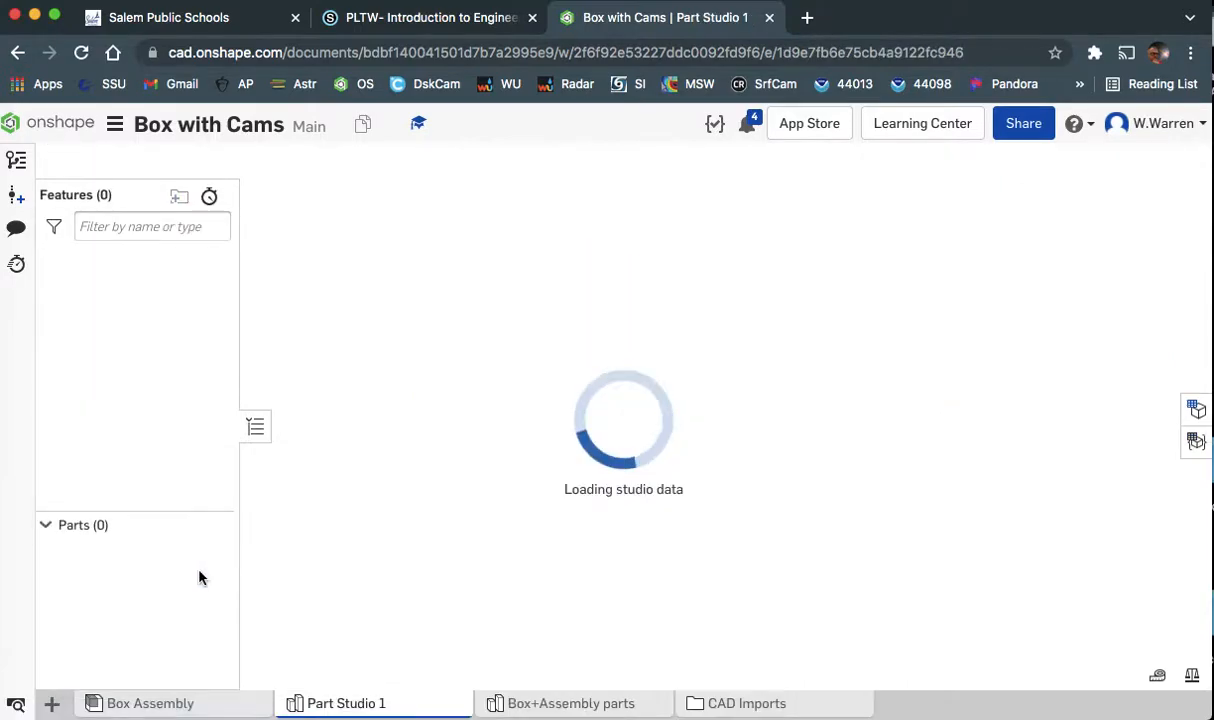
{"action": "right_click", "coordinate": [360, 703]}
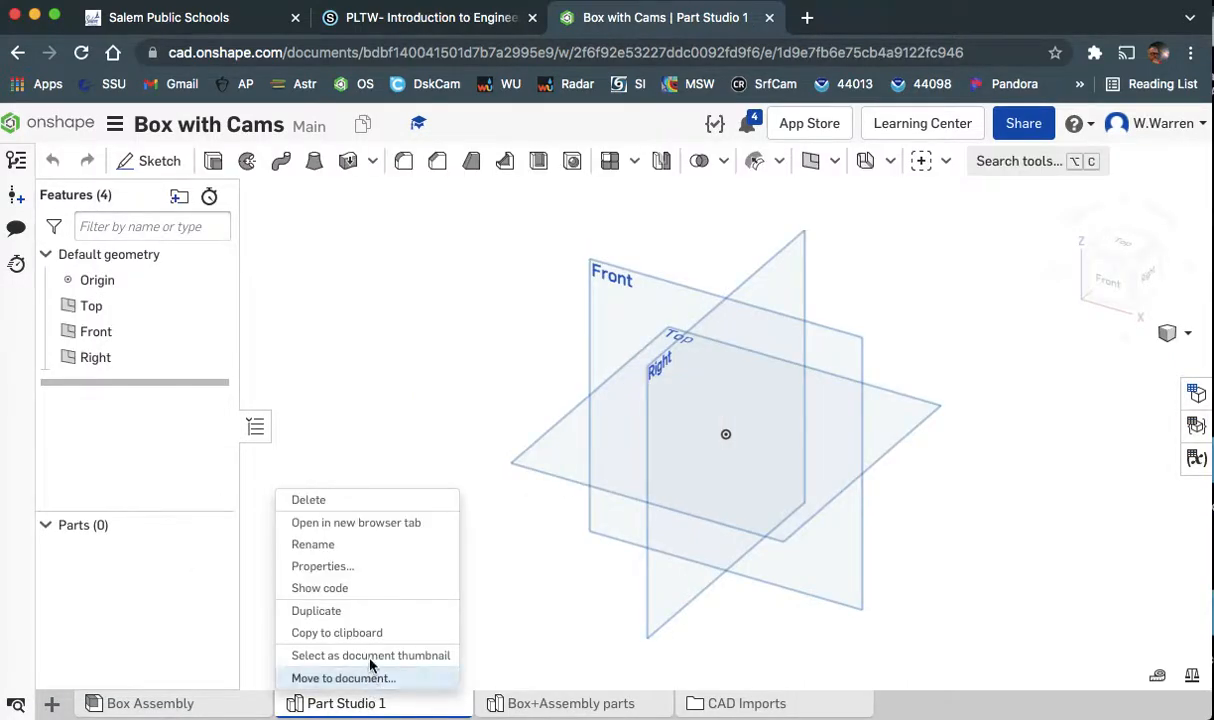
{"action": "left_click", "coordinate": [386, 545]}
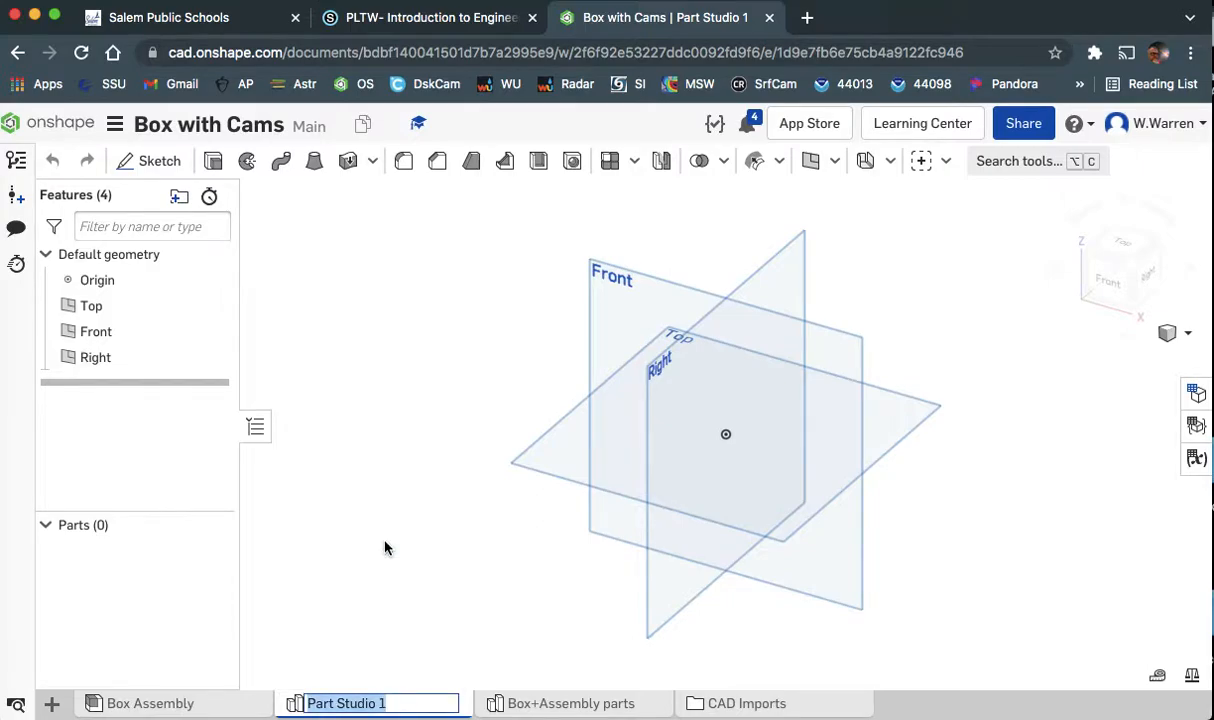
{"action": "type", "text": "Cam Shaft"}
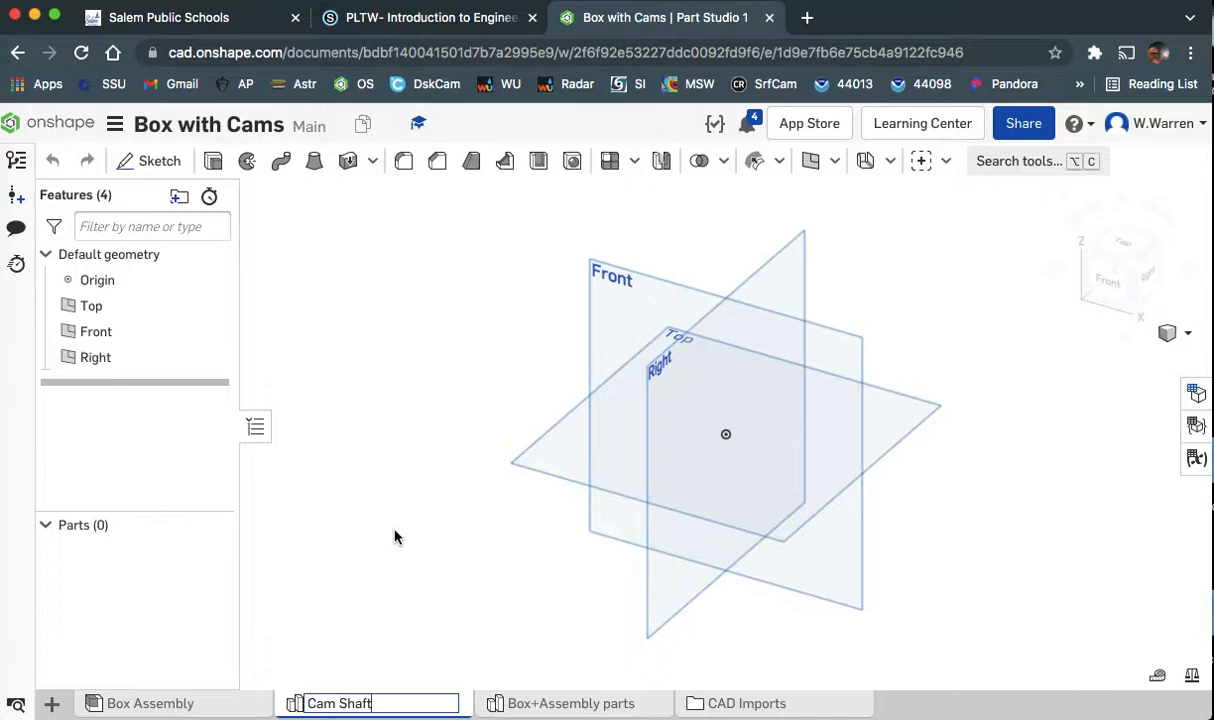
{"action": "key", "text": "Return"}
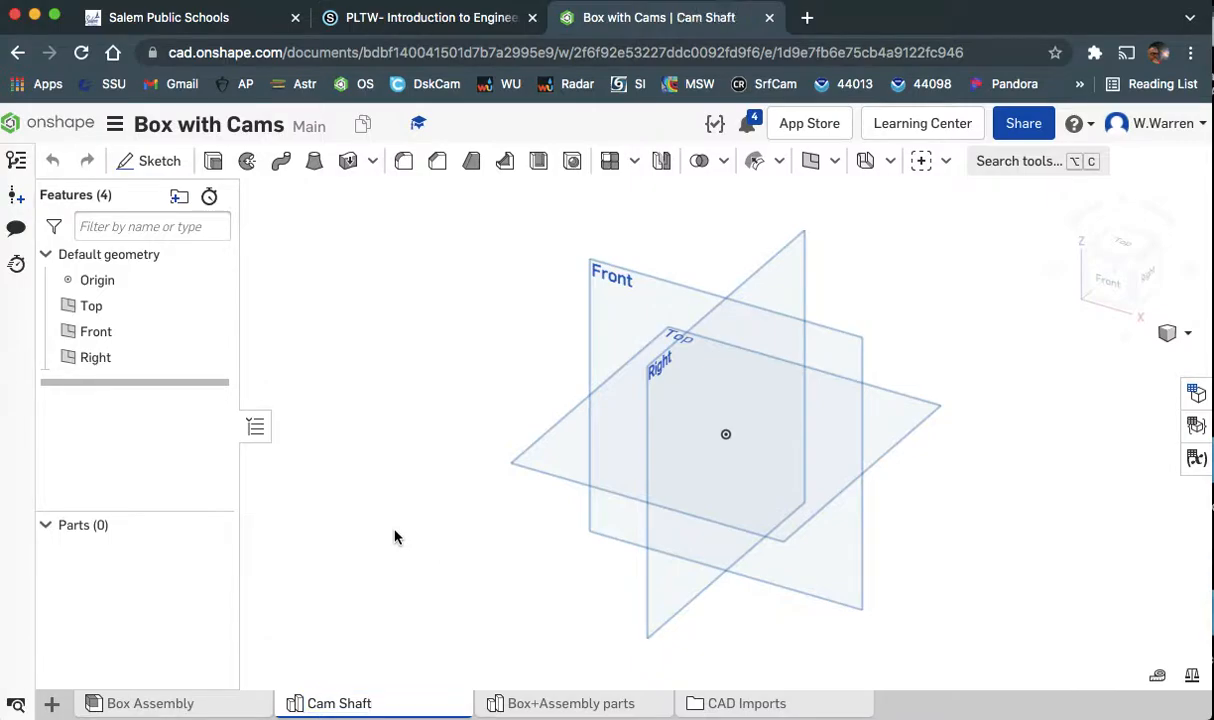
Sketch a circle about 0.76 in in diameter on the Front plane, above and to the left of the origin, and finish the sketch.
{"action": "left_click", "coordinate": [616, 321]}
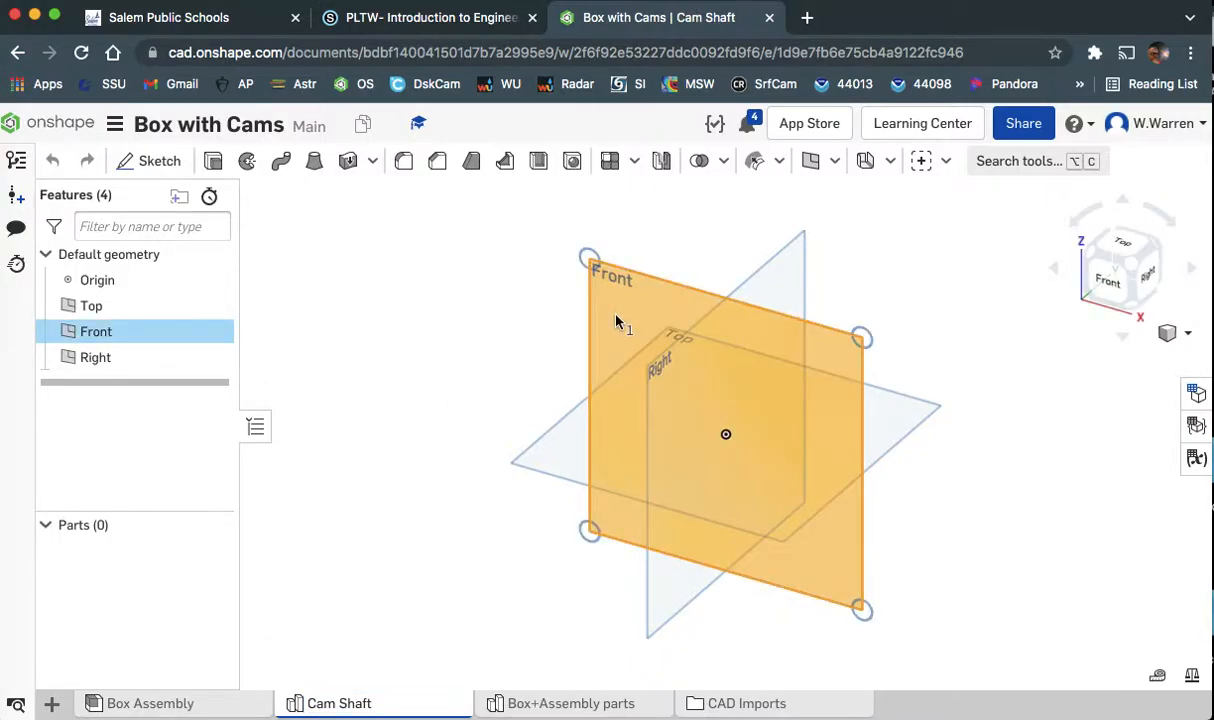
{"action": "left_click", "coordinate": [1107, 278]}
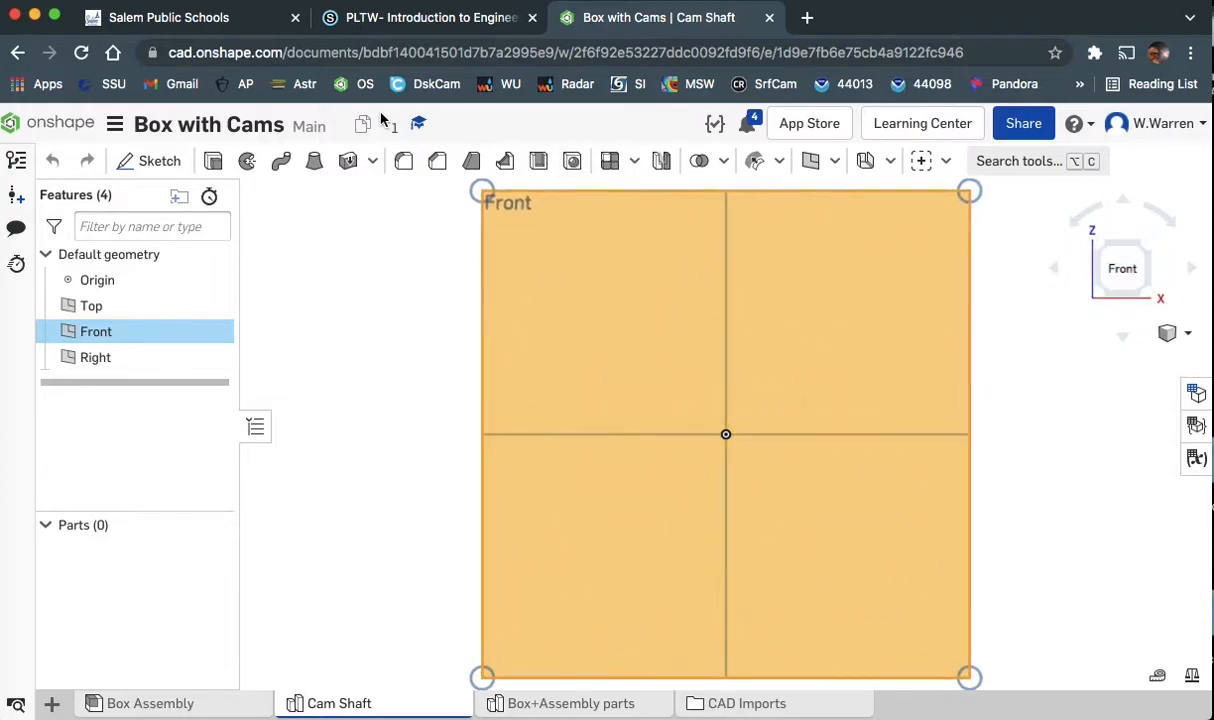
{"action": "left_click", "coordinate": [162, 161]}
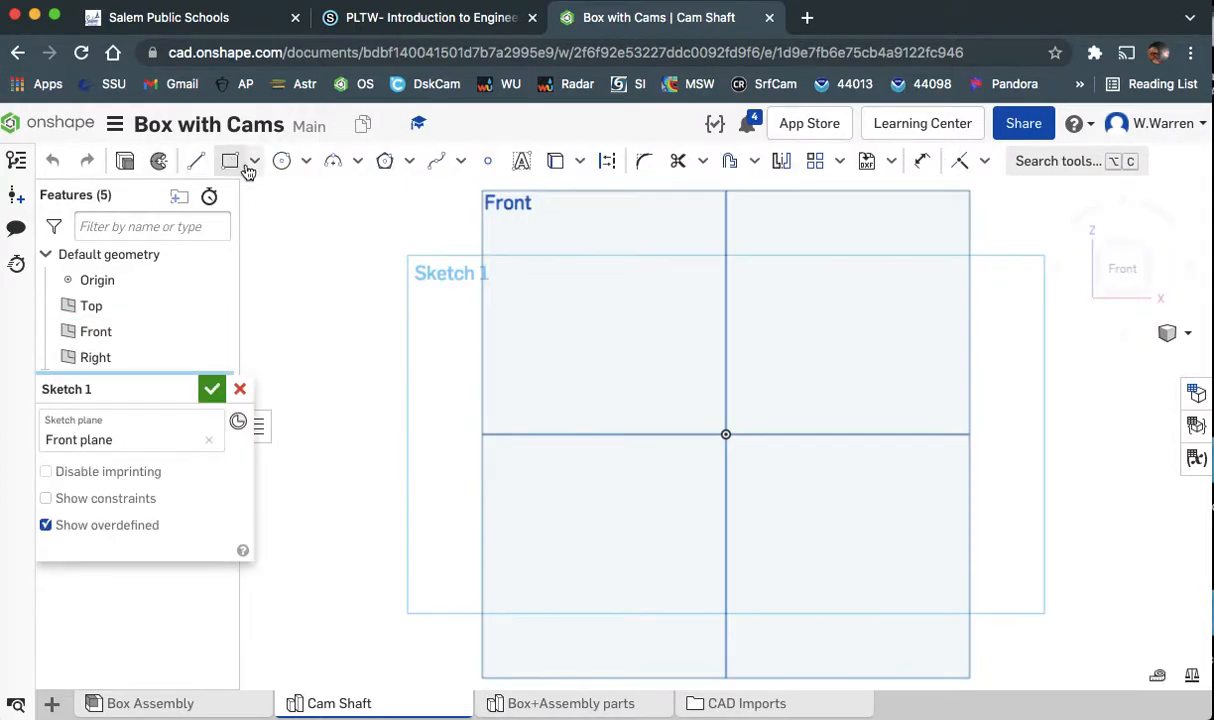
{"action": "left_click", "coordinate": [282, 161]}
{"action": "left_click", "coordinate": [634, 377]}
{"action": "type", "text": "0"}
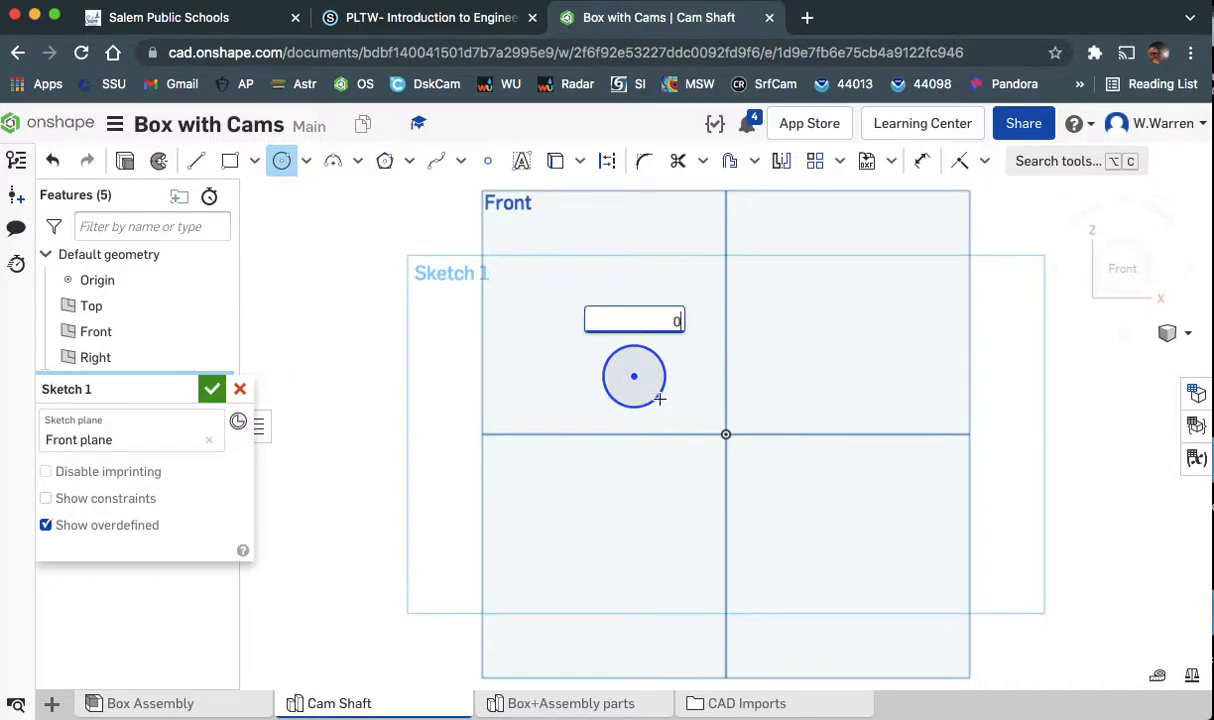
{"action": "type", "text": ".25"}
{"action": "left_click", "coordinate": [211, 389]}
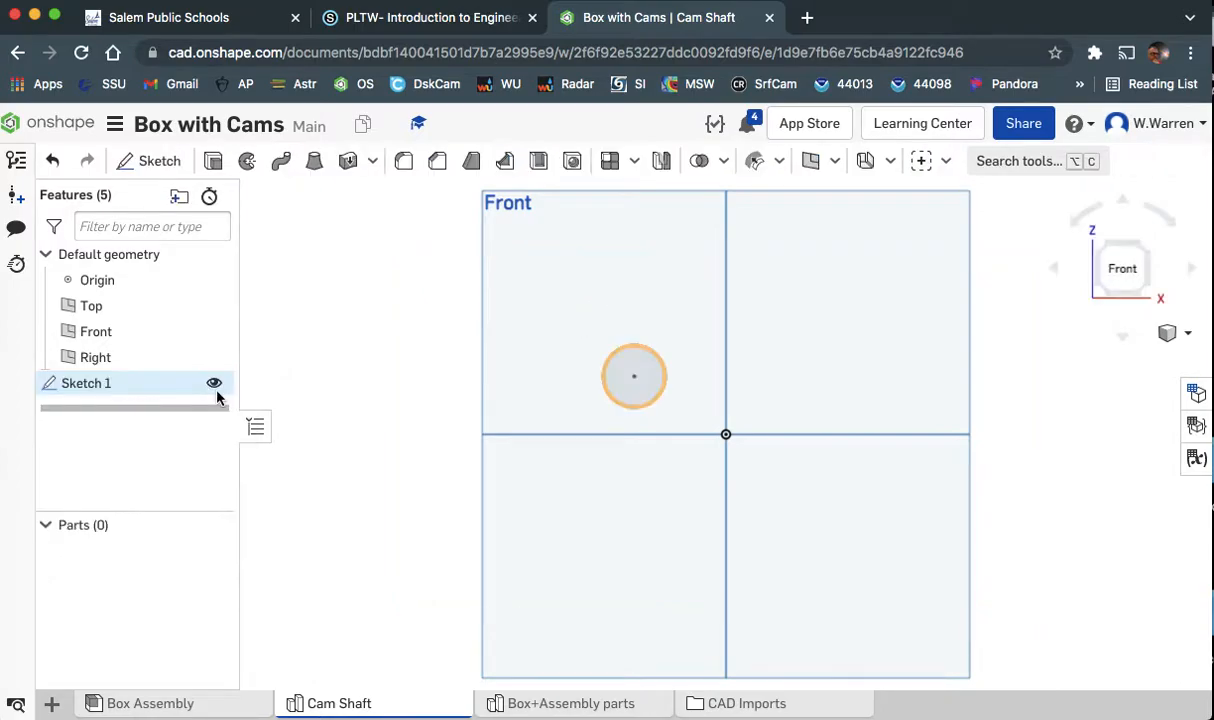
Extrude the circular sketch region as a new blind solid to form the long cam shaft.
{"action": "left_click", "coordinate": [649, 393]}
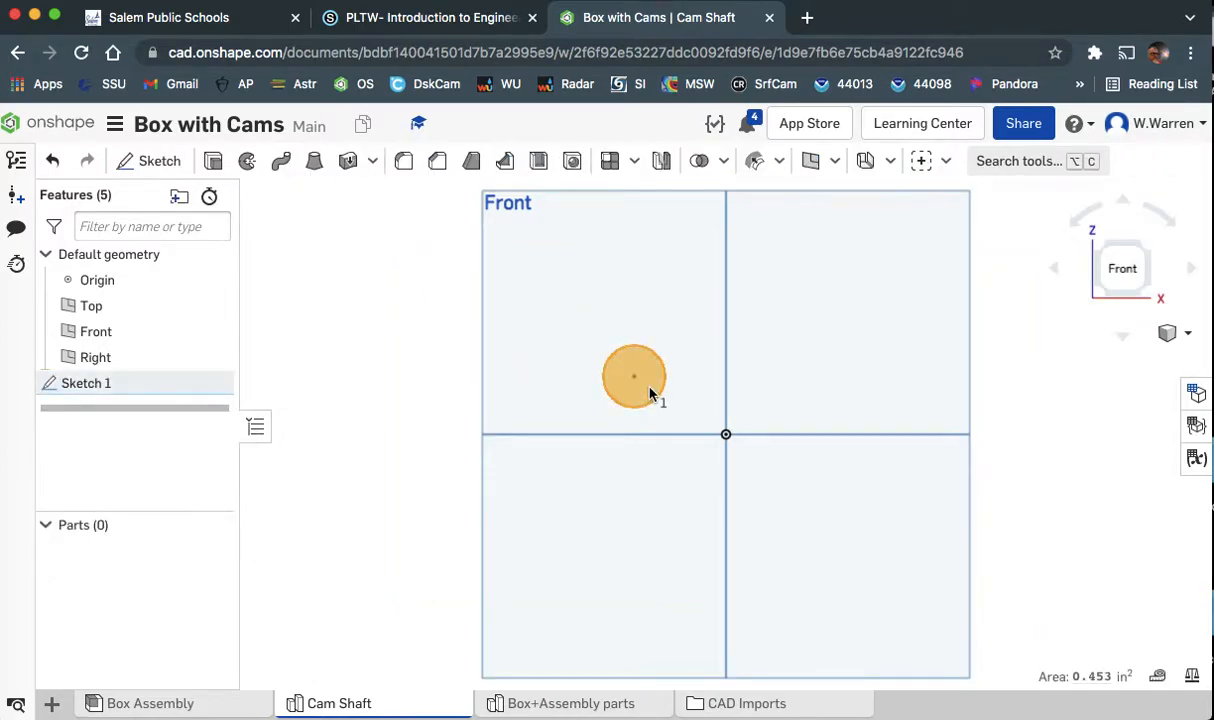
{"action": "left_click", "coordinate": [210, 161]}
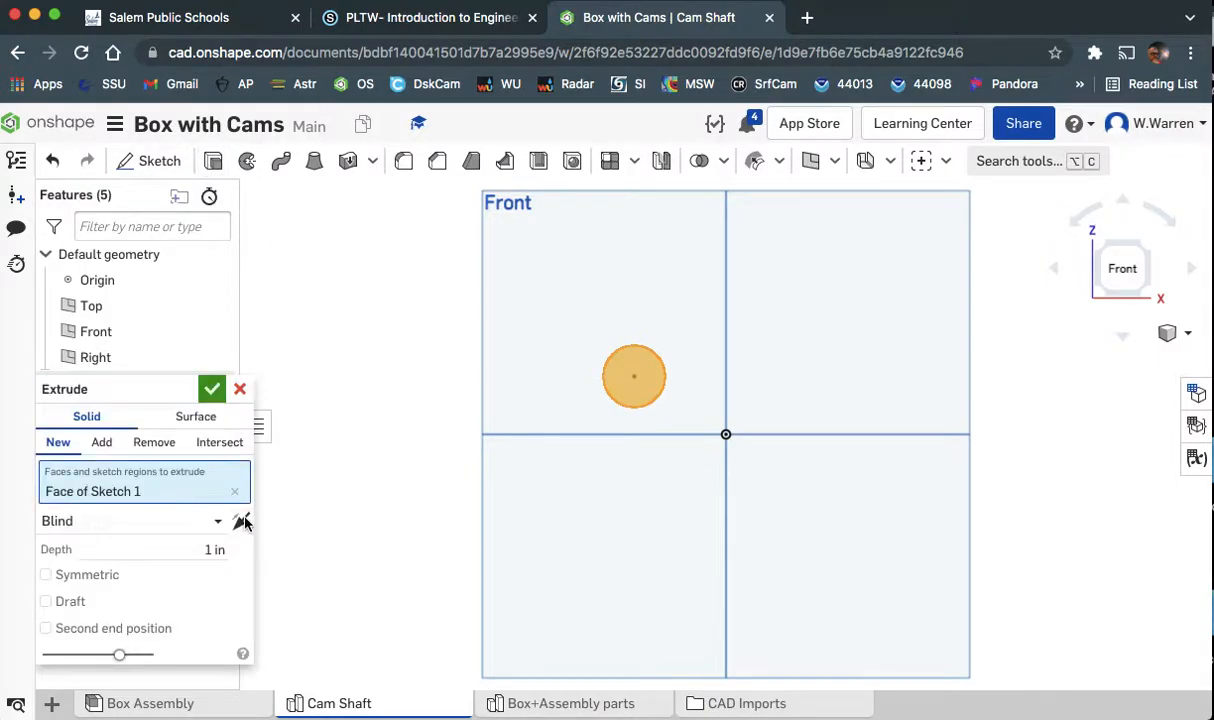
{"action": "left_click", "coordinate": [205, 549]}
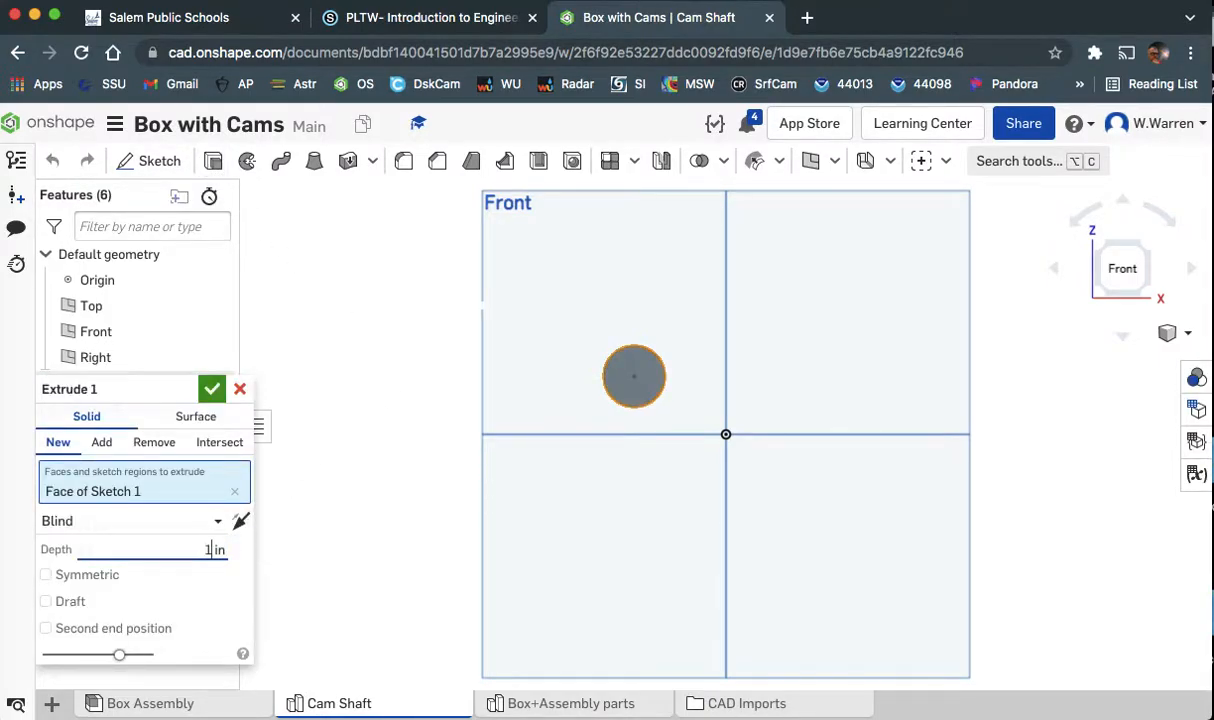
{"action": "key", "text": "Return"}
{"action": "right_click_drag", "start_coordinate": [981, 564], "coordinate": [850, 566]}
Change the shaft part's appearance to purple, colour 981FAC, and apply it.
{"action": "left_click", "coordinate": [640, 367]}
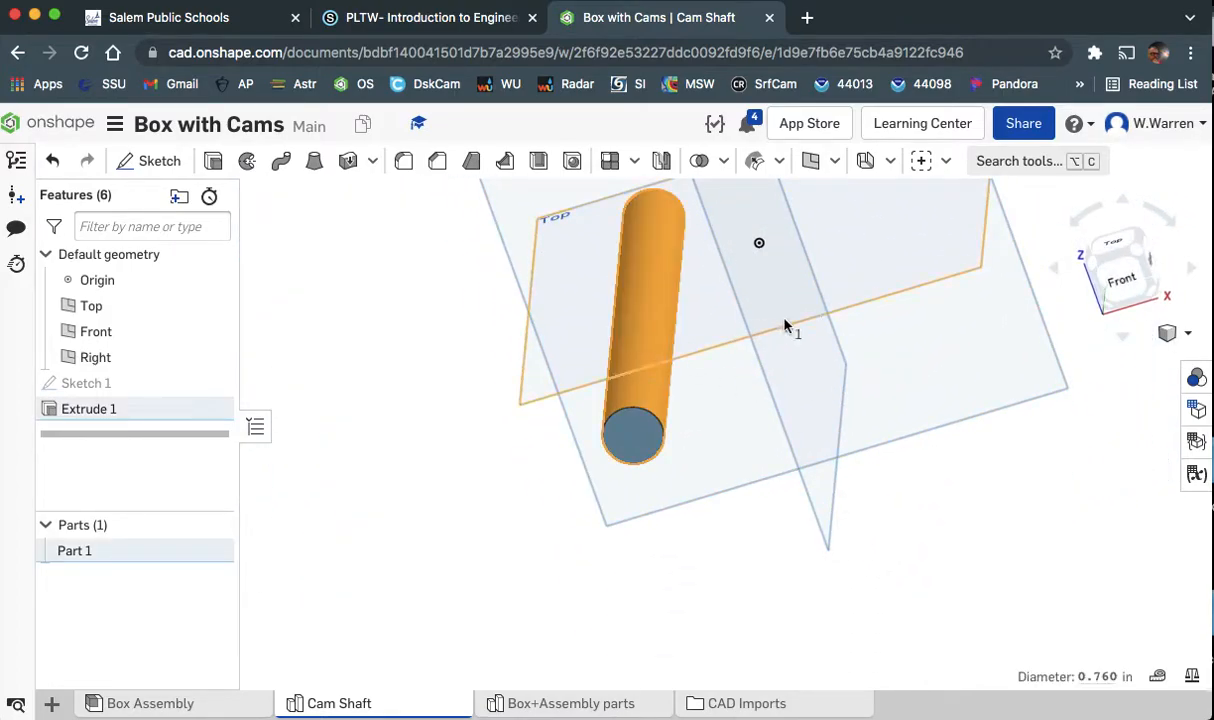
{"action": "left_click", "coordinate": [1198, 378]}
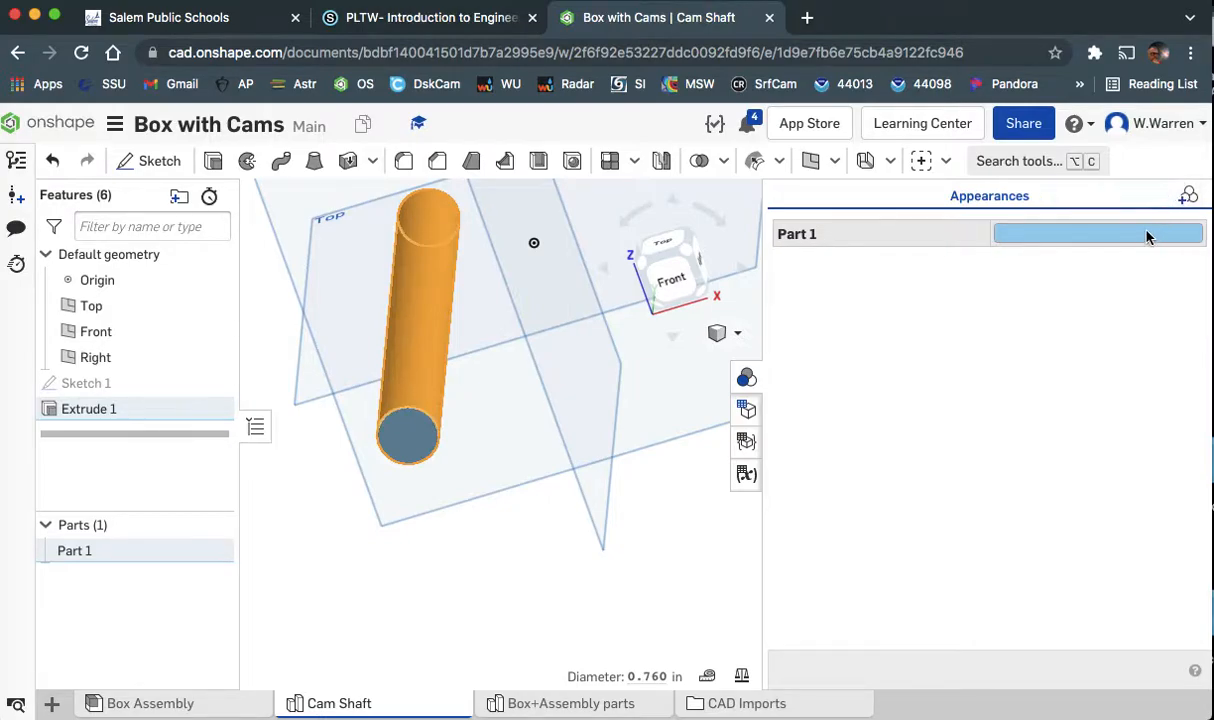
{"action": "left_click", "coordinate": [1031, 241]}
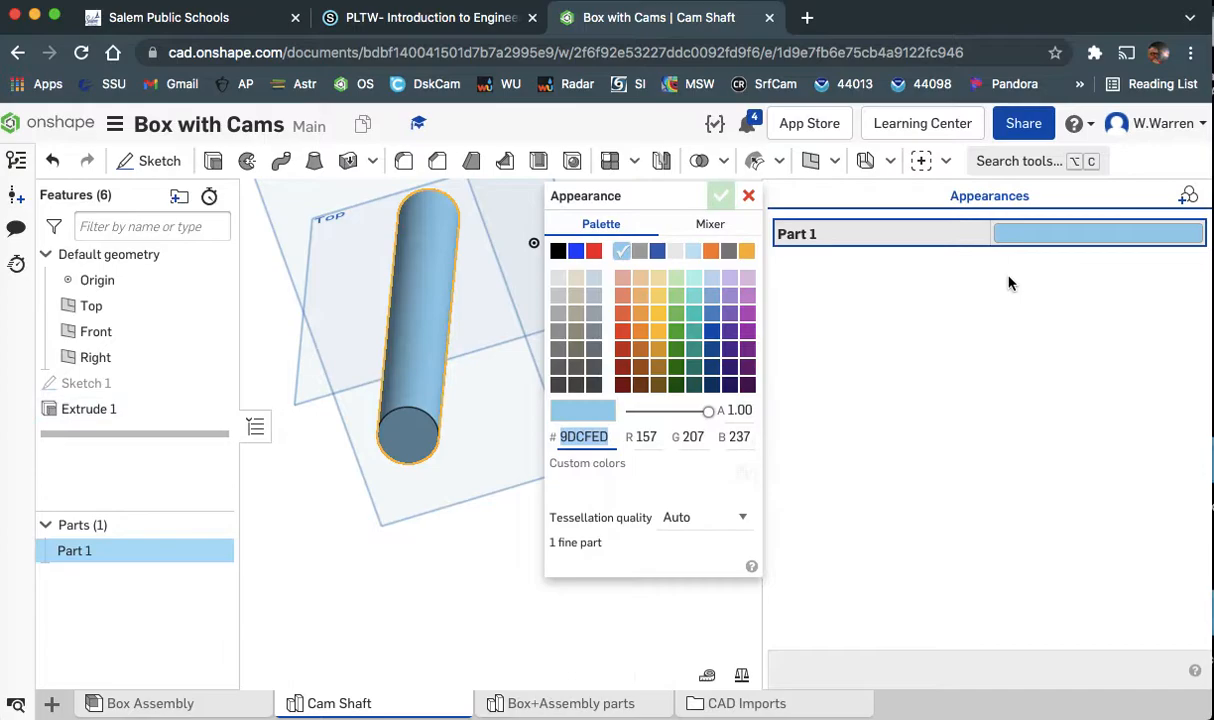
{"action": "left_click", "coordinate": [748, 331]}
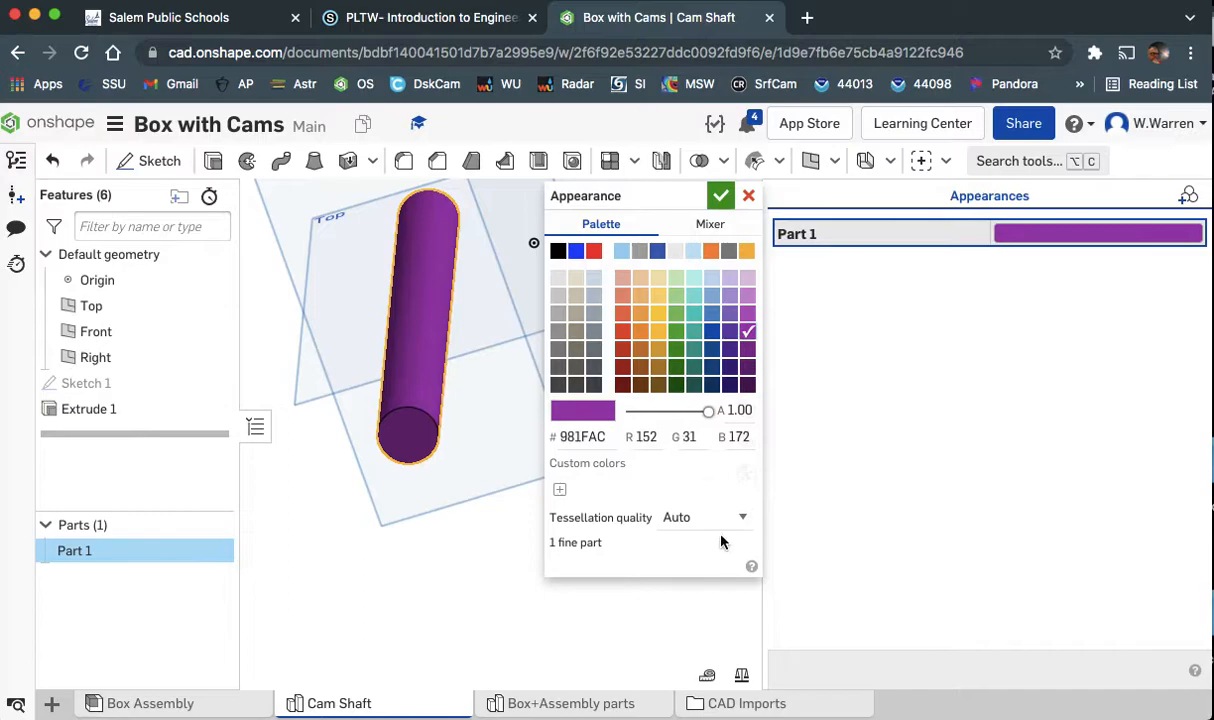
{"action": "left_click", "coordinate": [720, 195]}
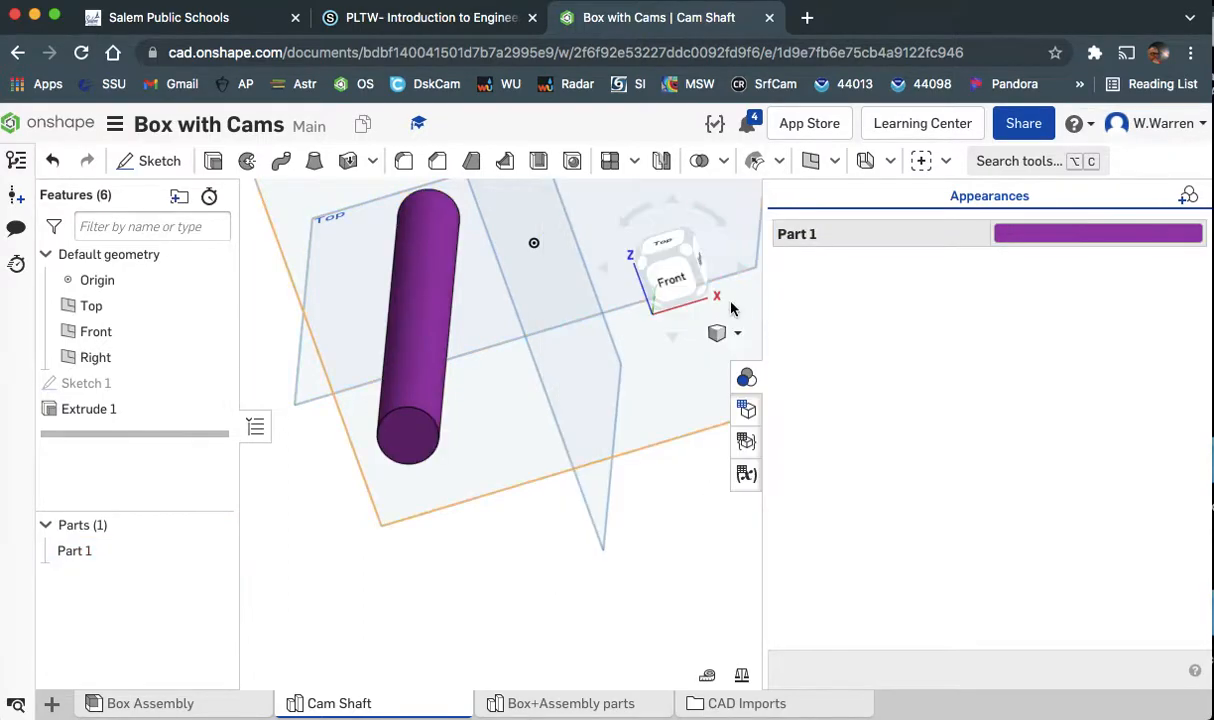
{"action": "left_click", "coordinate": [746, 378]}
Insert the Cam Shaft part into the Box Assembly and place it just below the box.
{"action": "right_click_drag", "start_coordinate": [865, 558], "coordinate": [972, 504]}
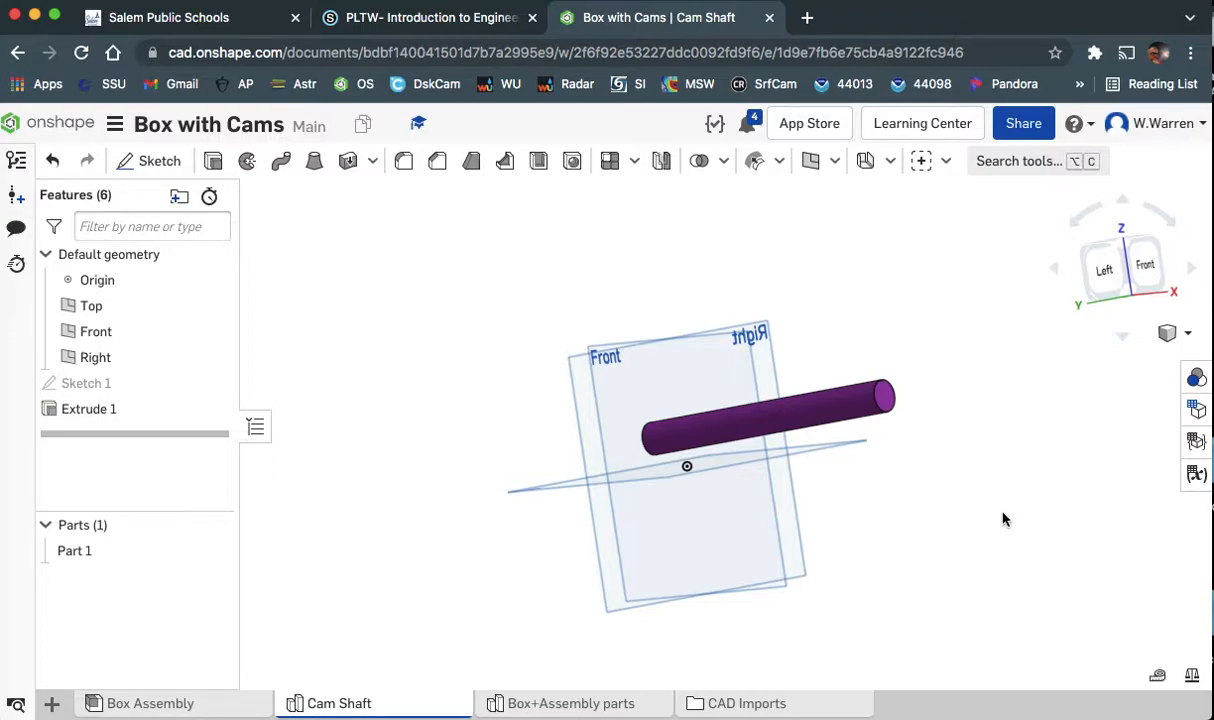
{"action": "right_click_drag", "start_coordinate": [1000, 520], "coordinate": [981, 537]}
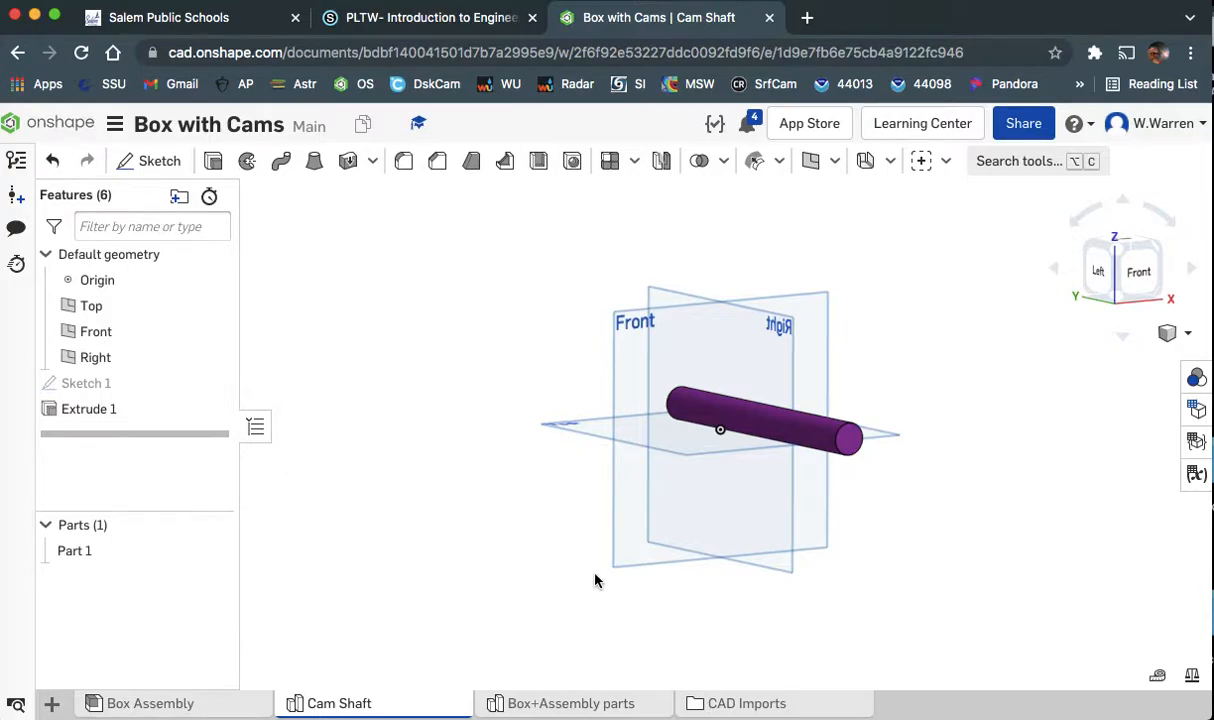
{"action": "left_click", "coordinate": [211, 702]}
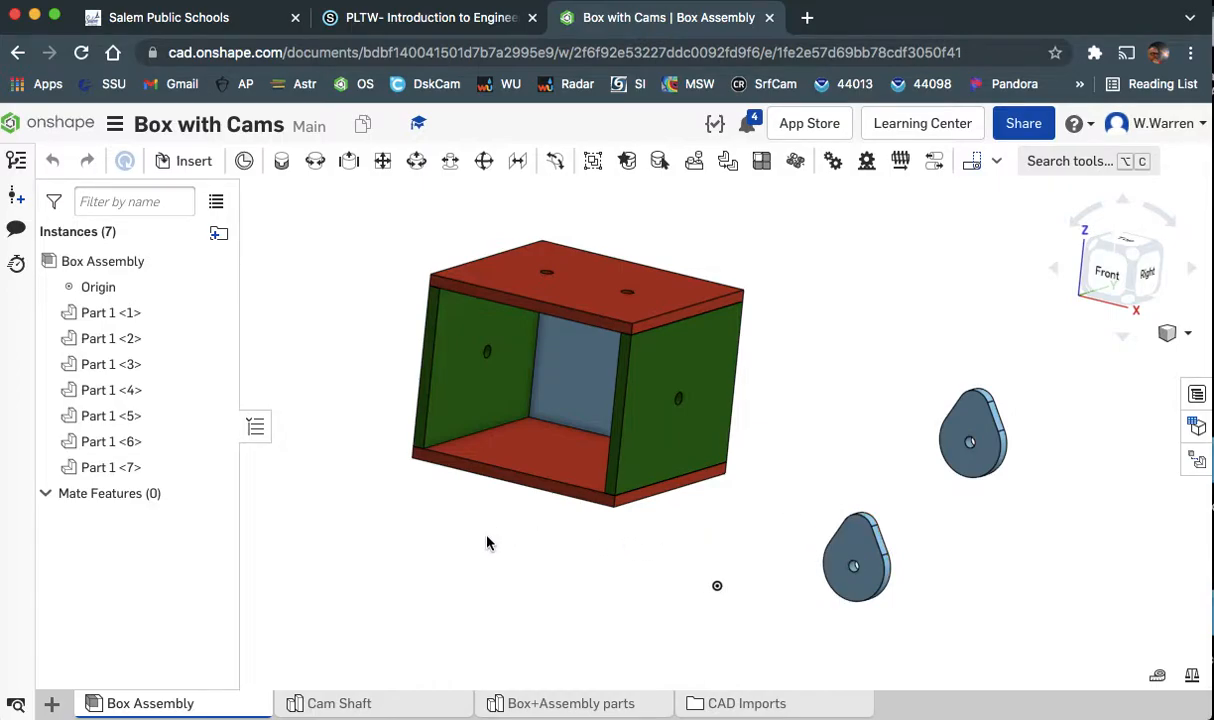
{"action": "left_click", "coordinate": [191, 163]}
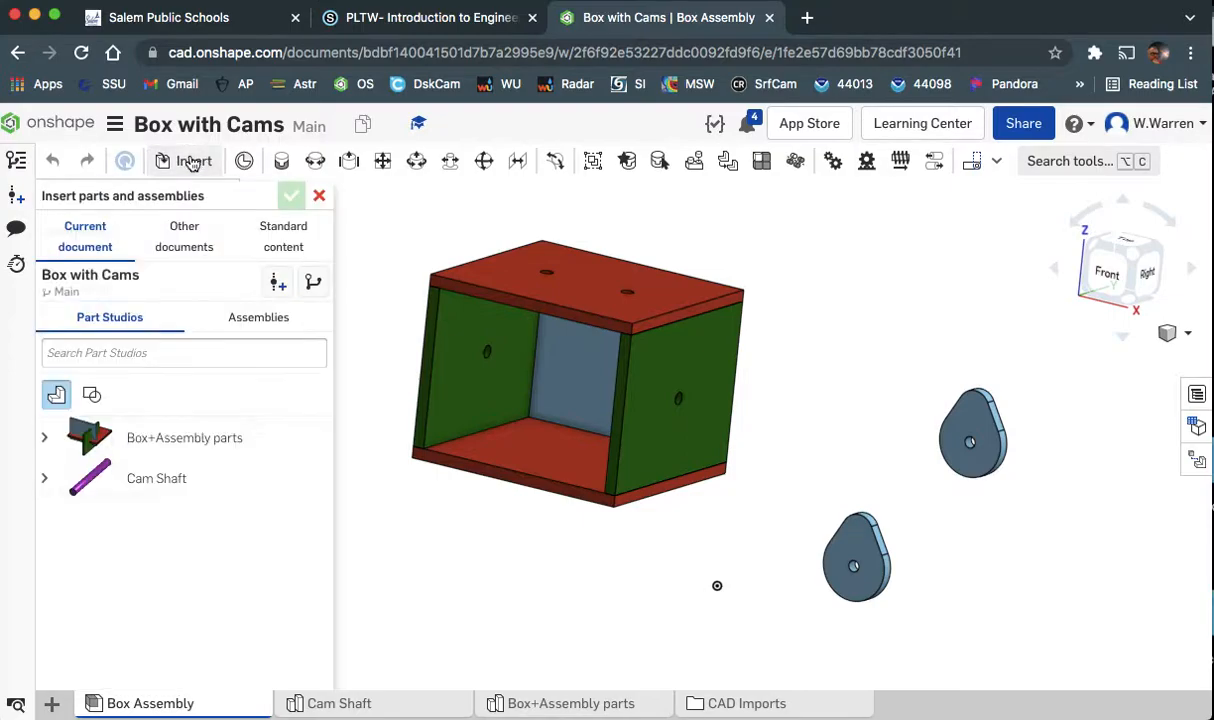
{"action": "left_click", "coordinate": [182, 484]}
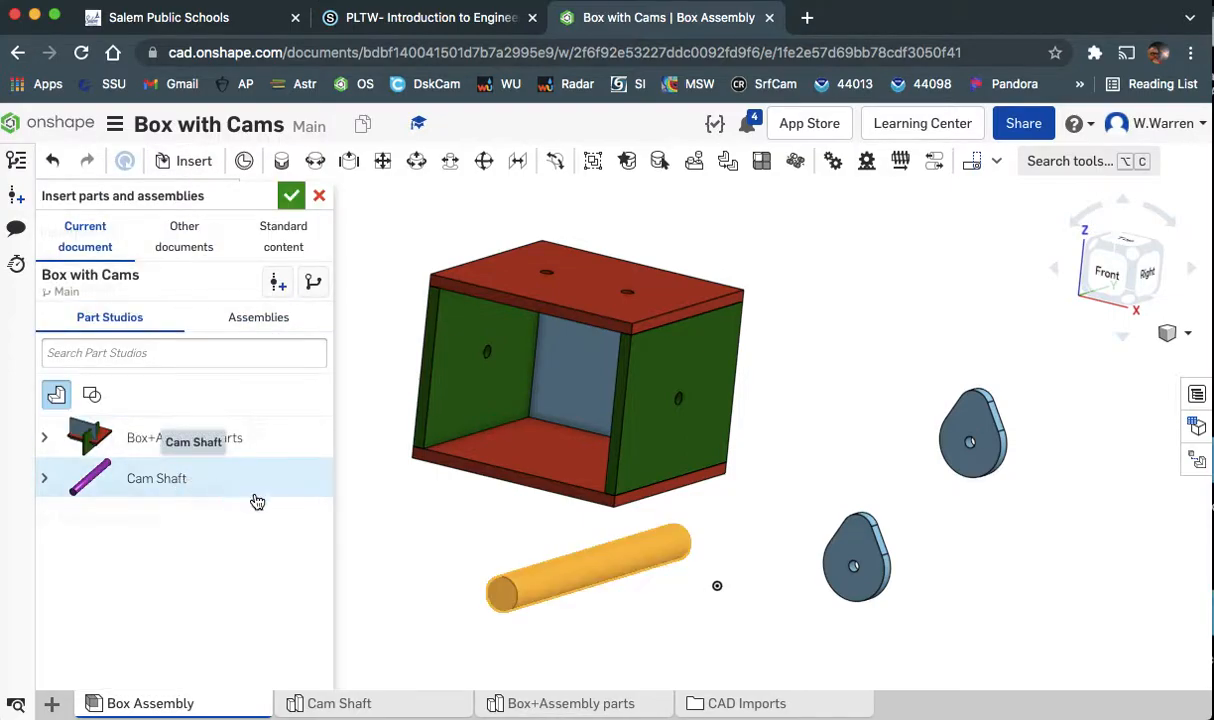
{"action": "left_click", "coordinate": [552, 592]}
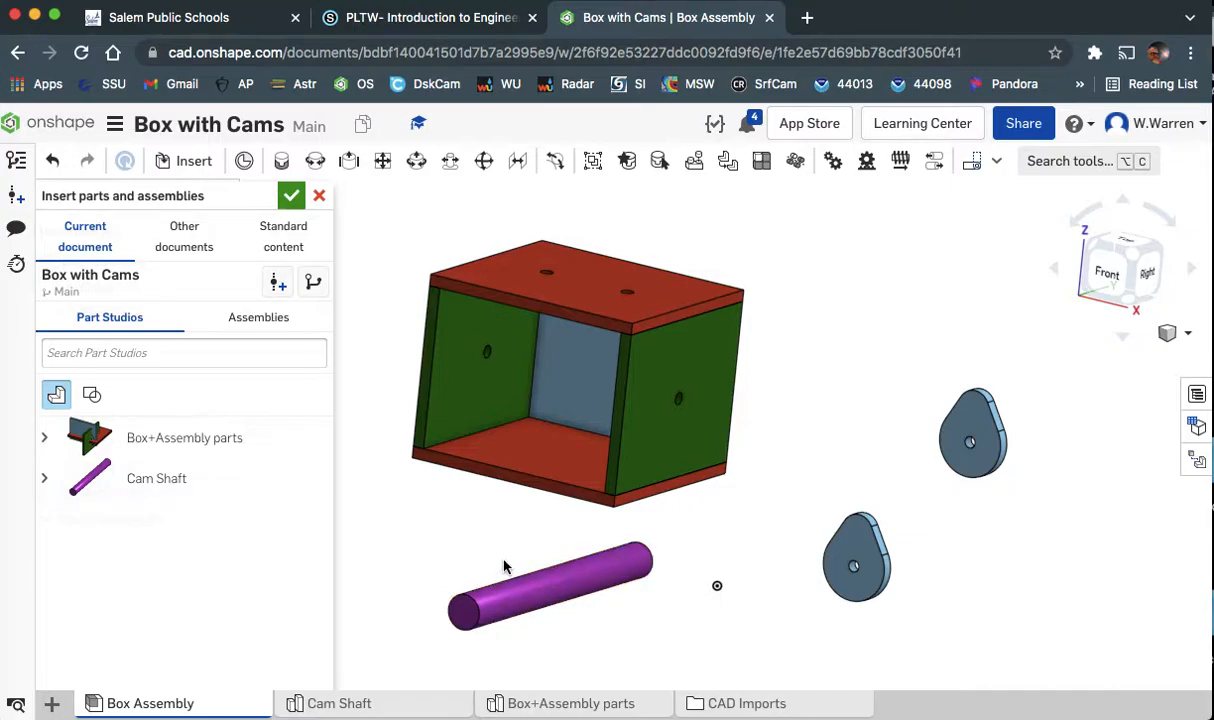
{"action": "scroll", "coordinate": [502, 566], "scroll_direction": "down", "scroll_amount": 3}
{"action": "mouse_move", "coordinate": [773, 628]}
{"action": "right_mouse_down"}
{"action": "mouse_move", "coordinate": [724, 622]}
{"action": "mouse_move", "coordinate": [819, 607]}
{"action": "mouse_move", "coordinate": [821, 621]}
{"action": "mouse_move", "coordinate": [775, 626]}
{"action": "right_mouse_up"}
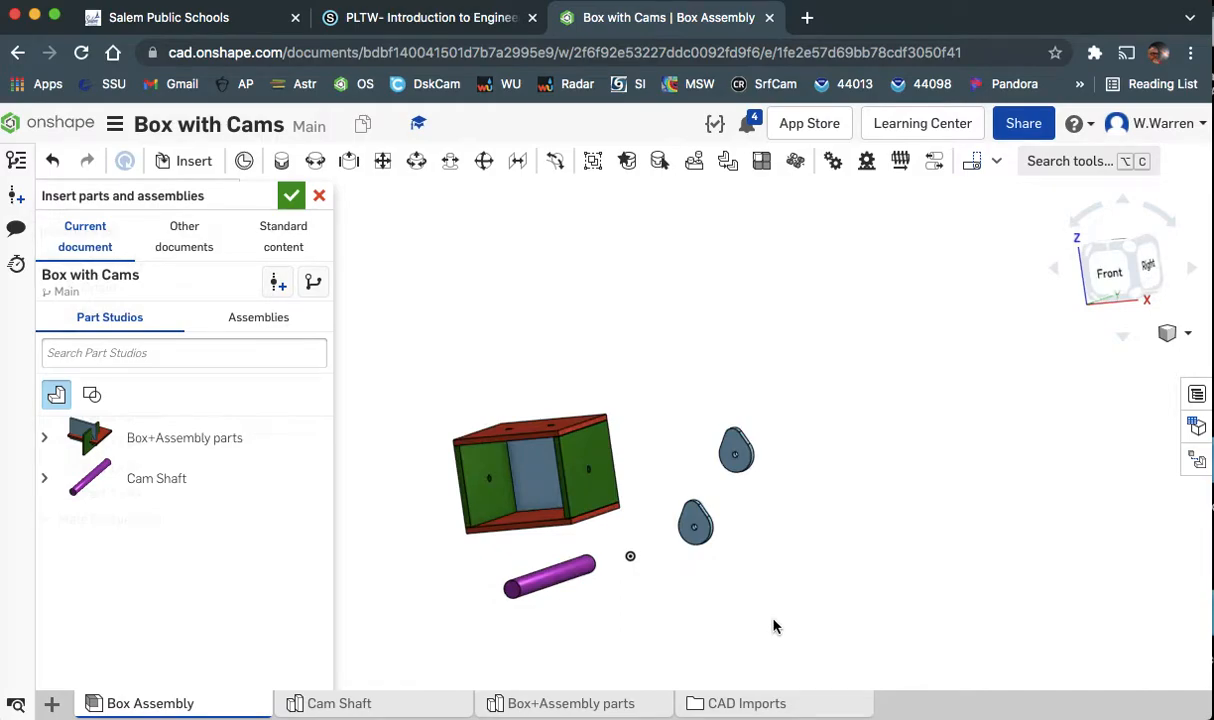
Edit Sketch 1 of the Cam Shaft, dimension the circle's diameter to 0.25 in, and accept the sketch.
{"action": "left_click", "coordinate": [352, 703]}
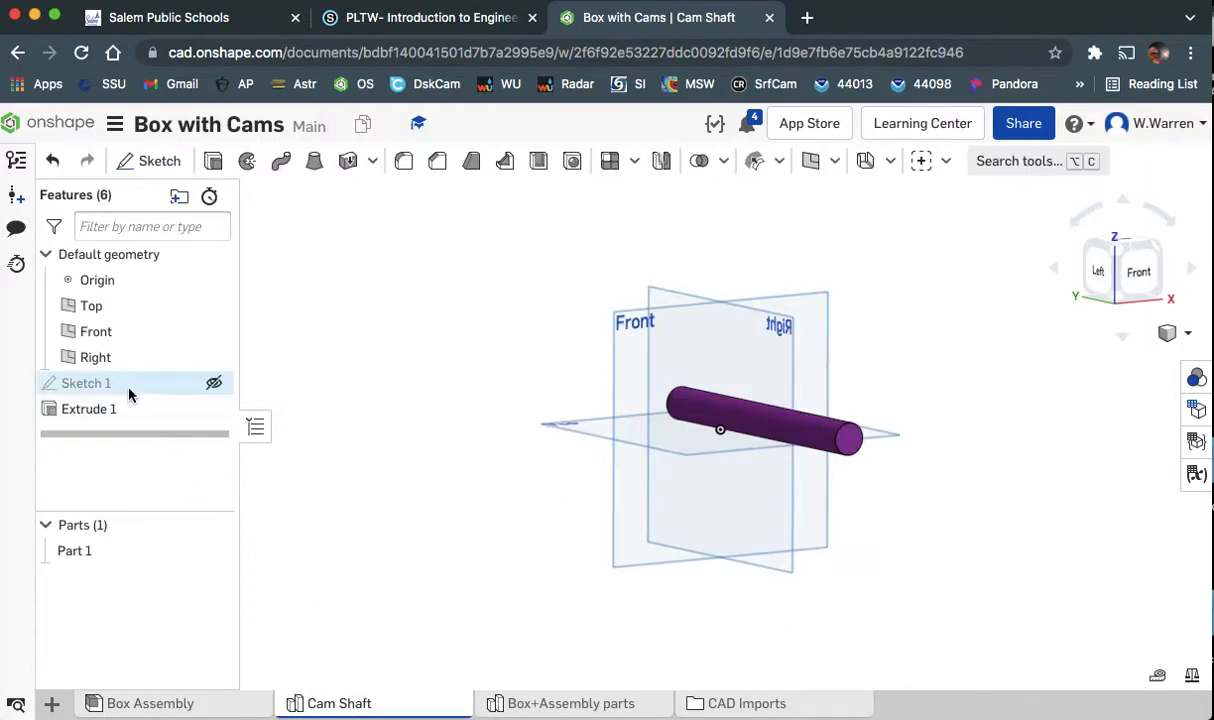
{"action": "right_click", "coordinate": [127, 390]}
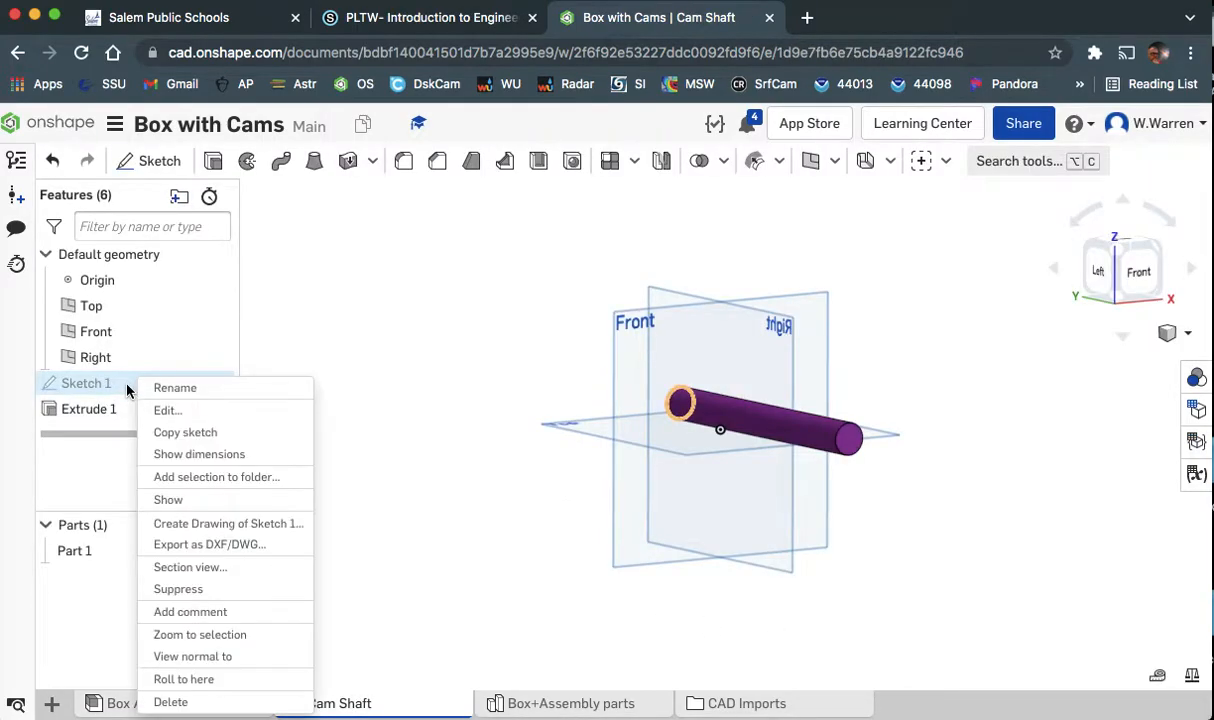
{"action": "left_click", "coordinate": [182, 410]}
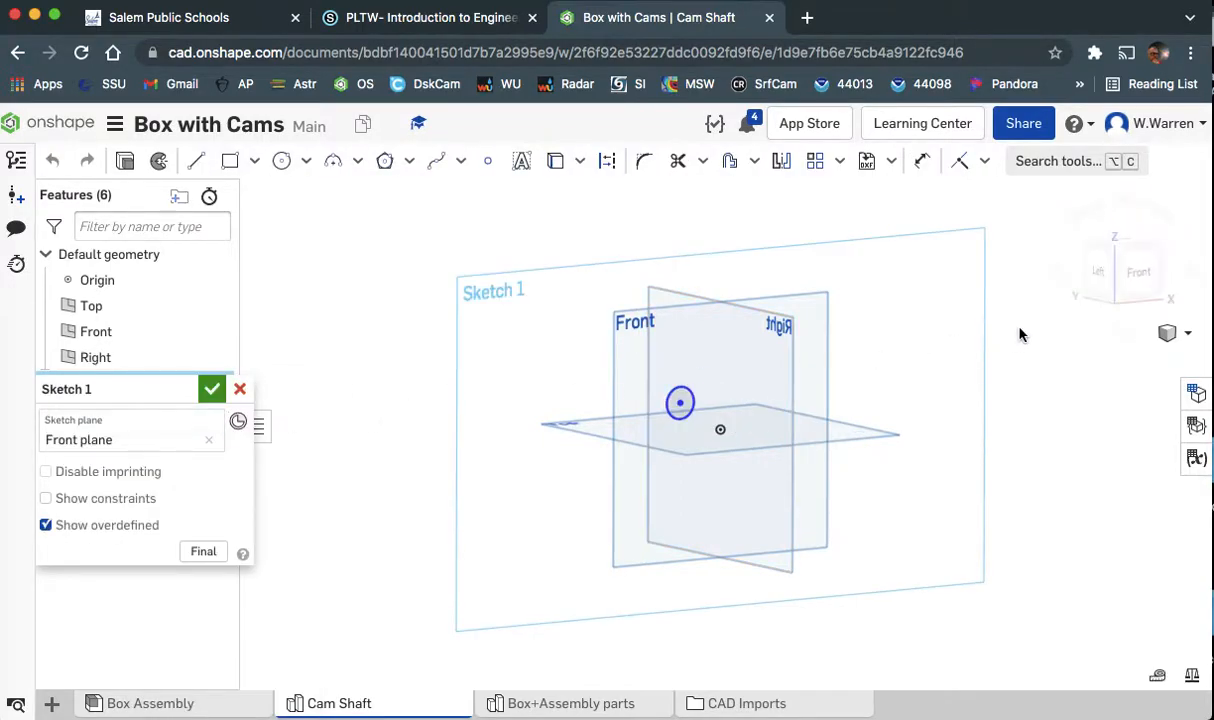
{"action": "left_click", "coordinate": [1133, 276]}
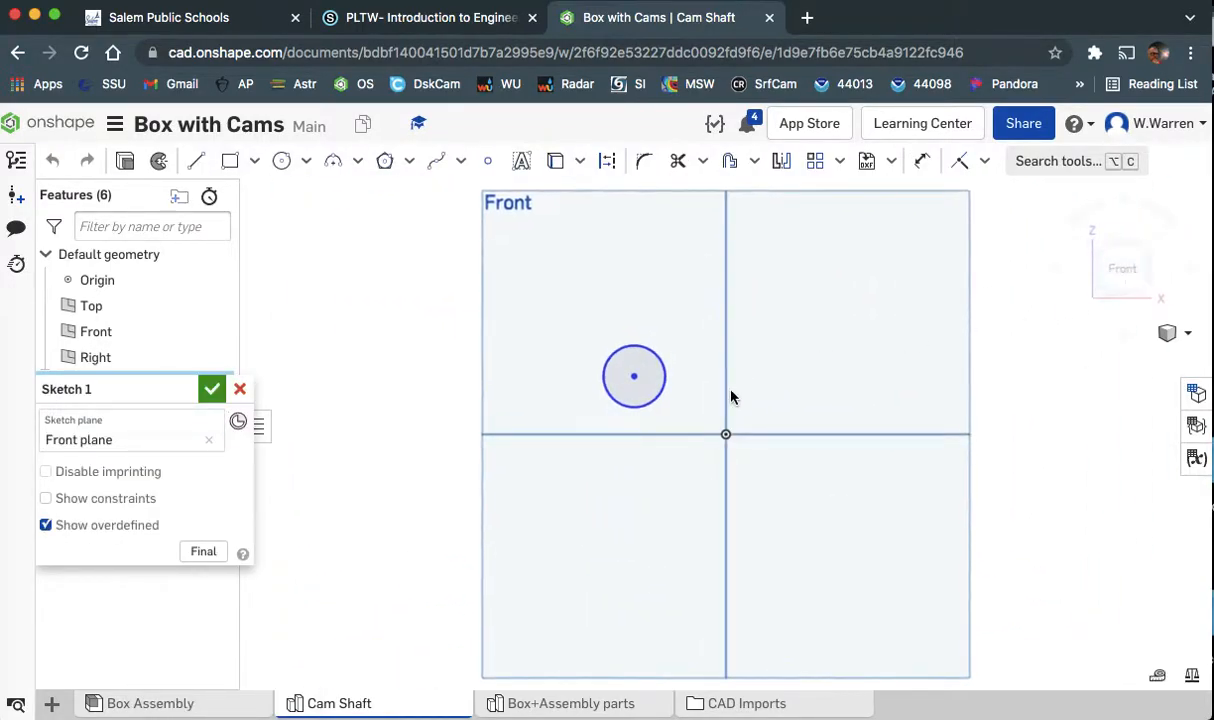
{"action": "left_click", "coordinate": [657, 400]}
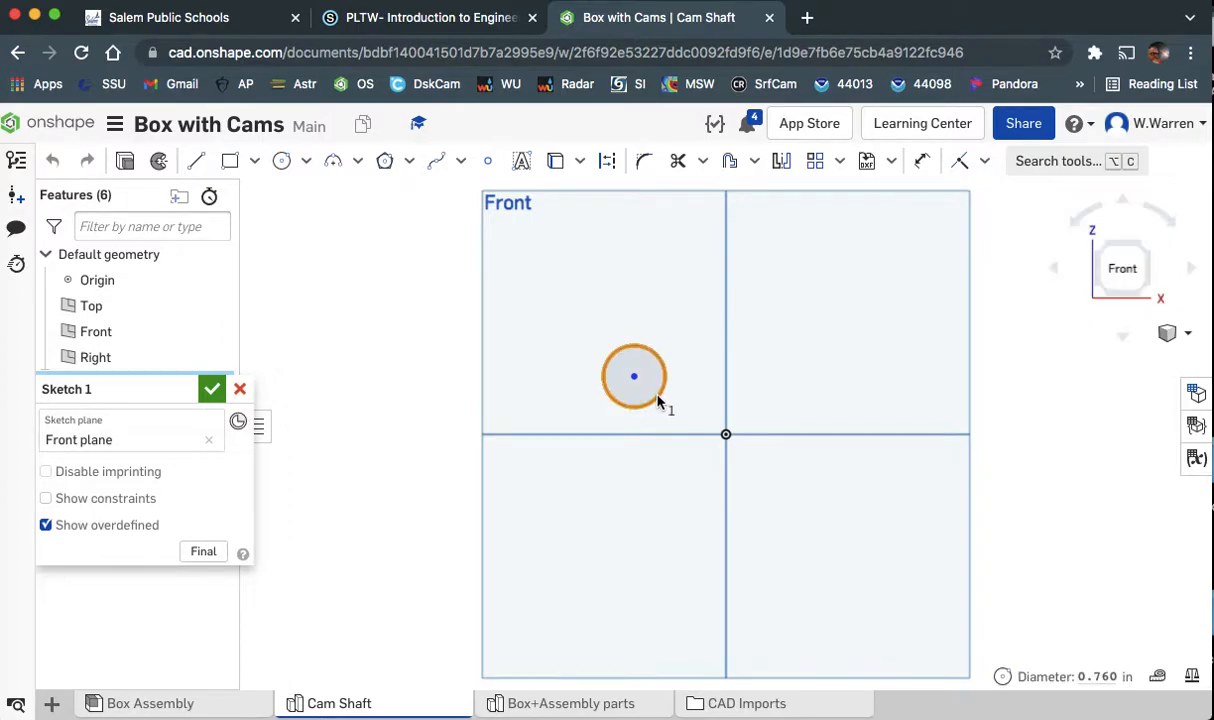
{"action": "right_click", "coordinate": [648, 373]}
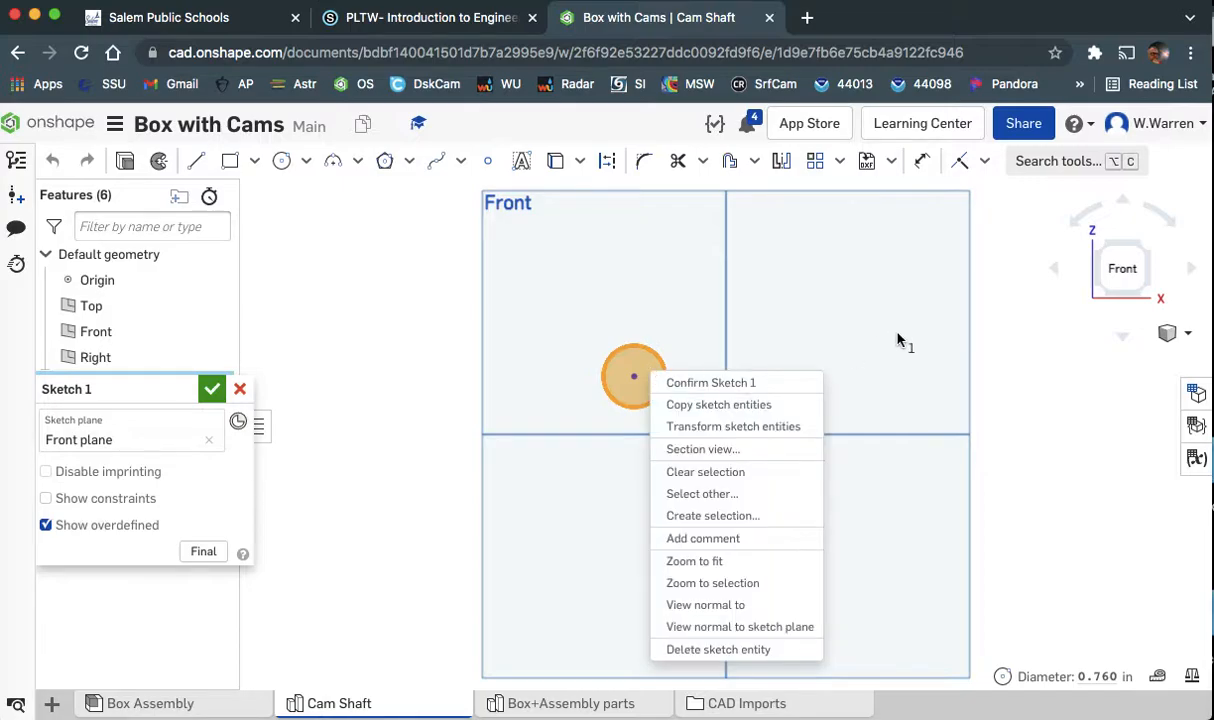
{"action": "left_click", "coordinate": [922, 161]}
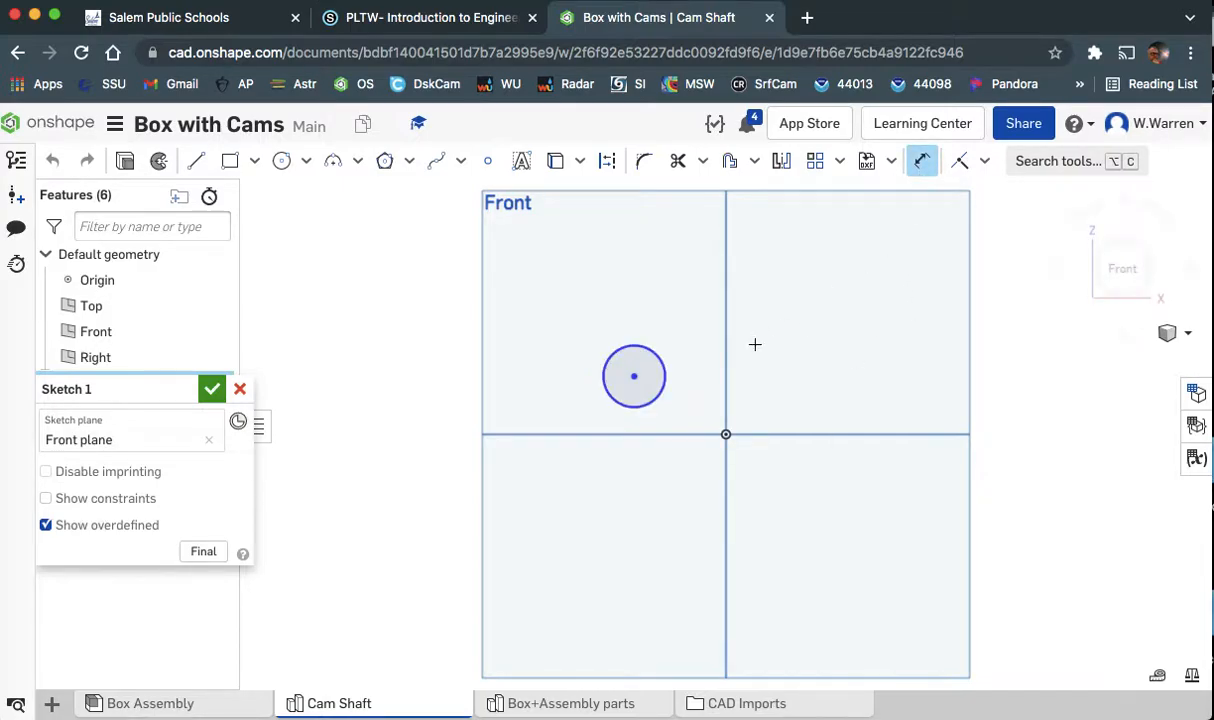
{"action": "left_click", "coordinate": [668, 376]}
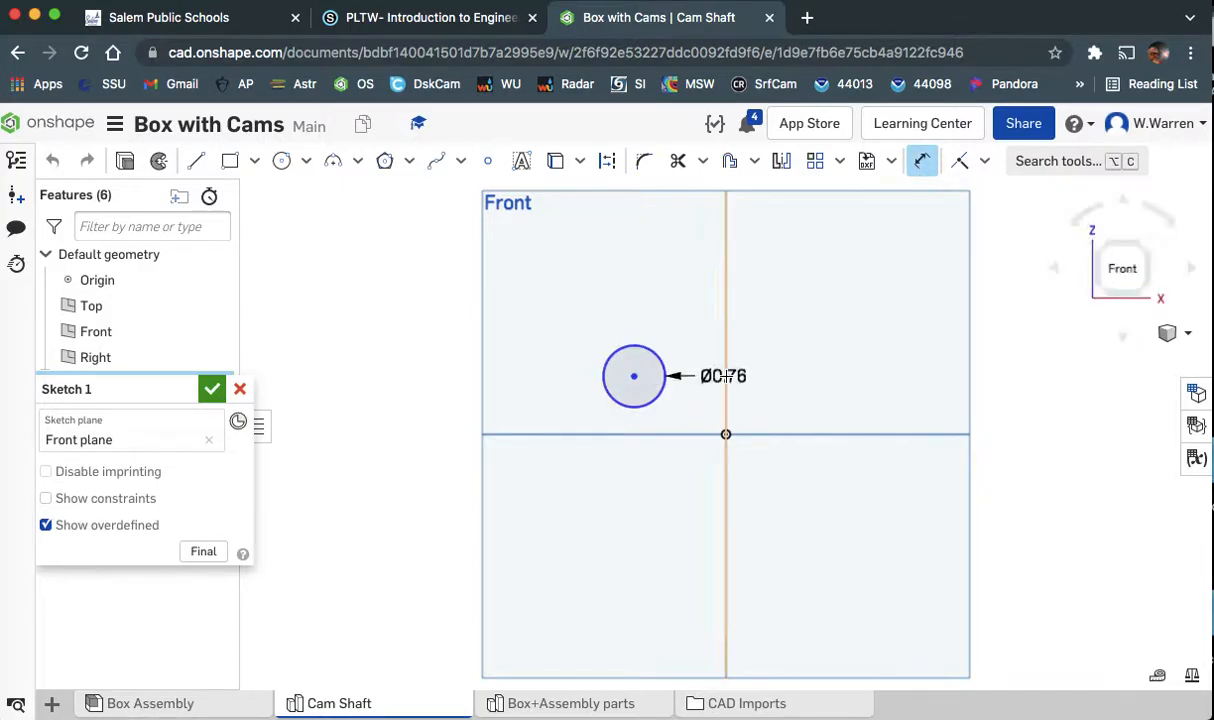
{"action": "left_click", "coordinate": [799, 317]}
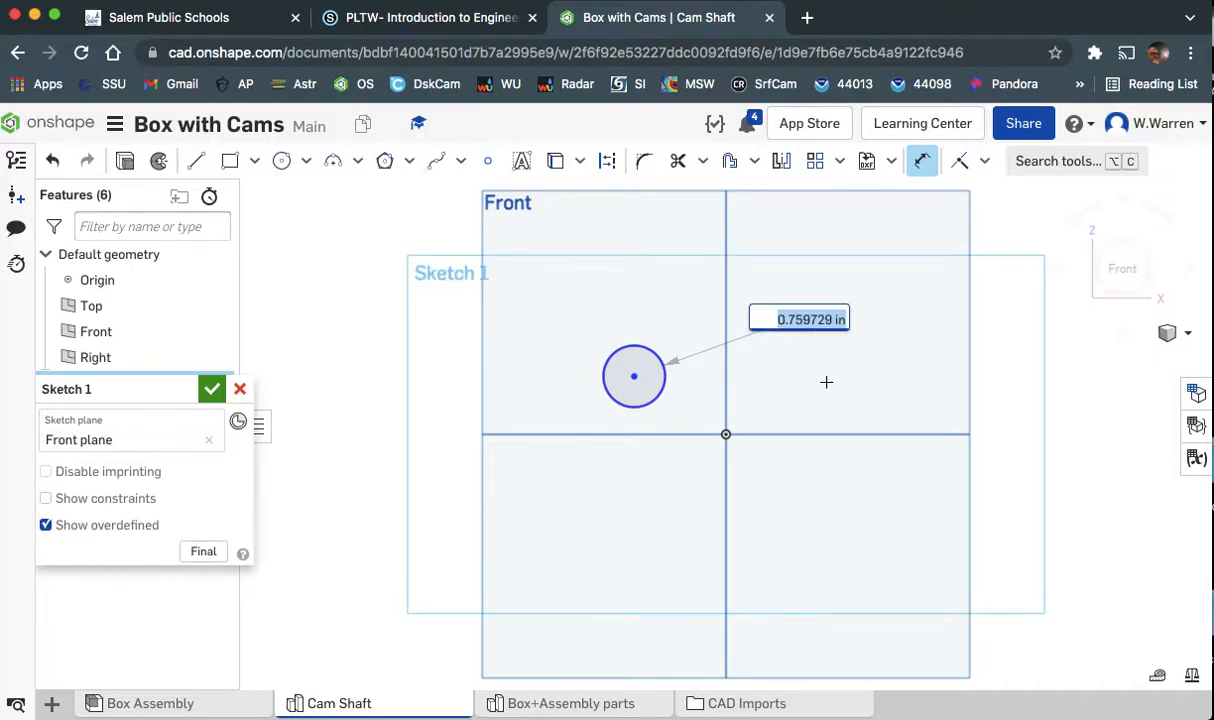
{"action": "type", "text": "0.25"}
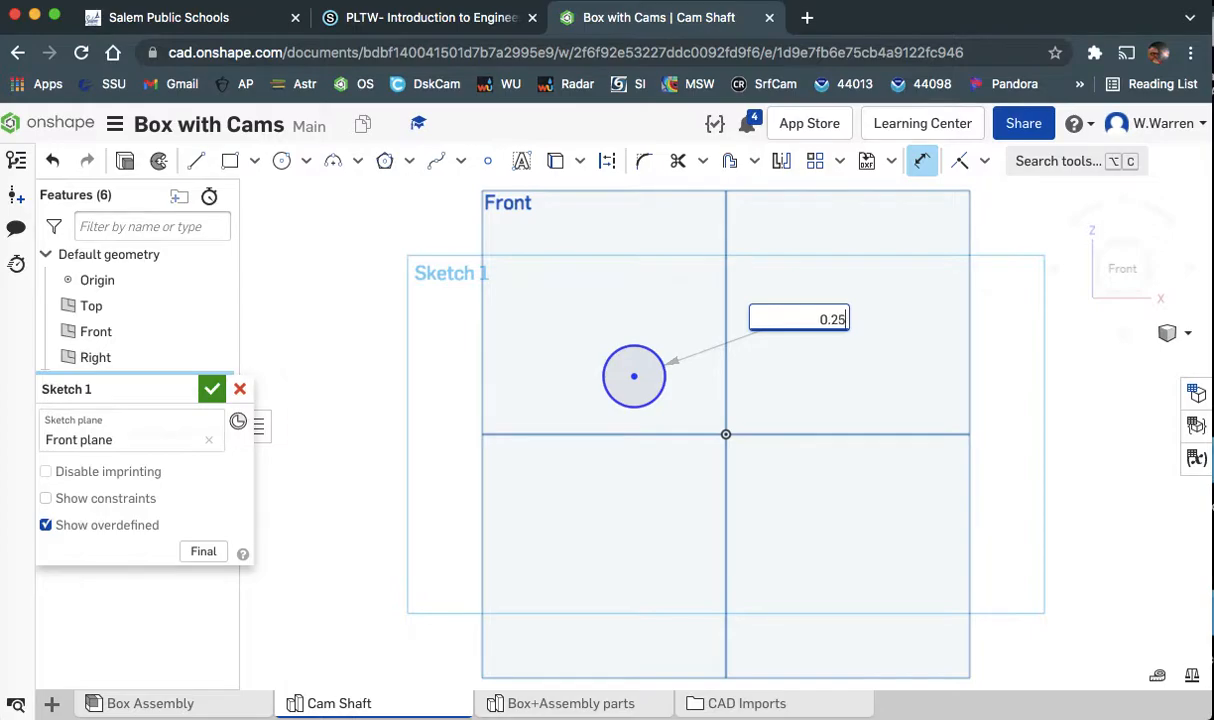
{"action": "key", "text": "Return"}
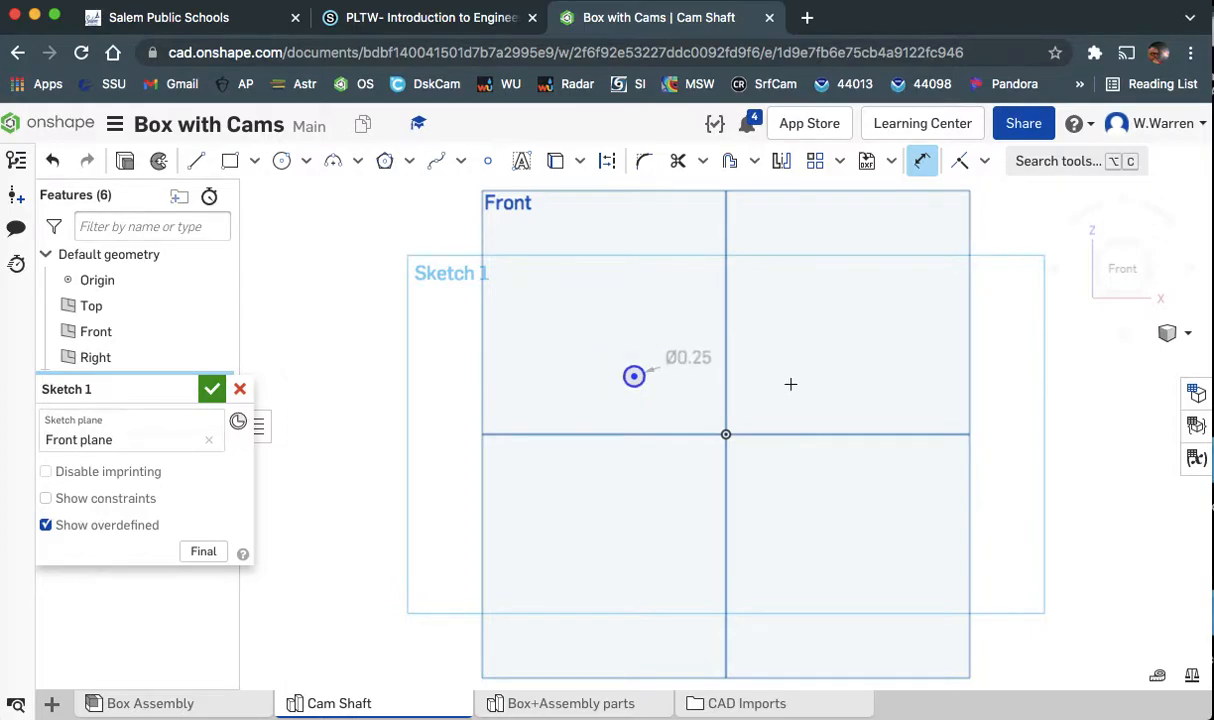
{"action": "left_click", "coordinate": [211, 389]}
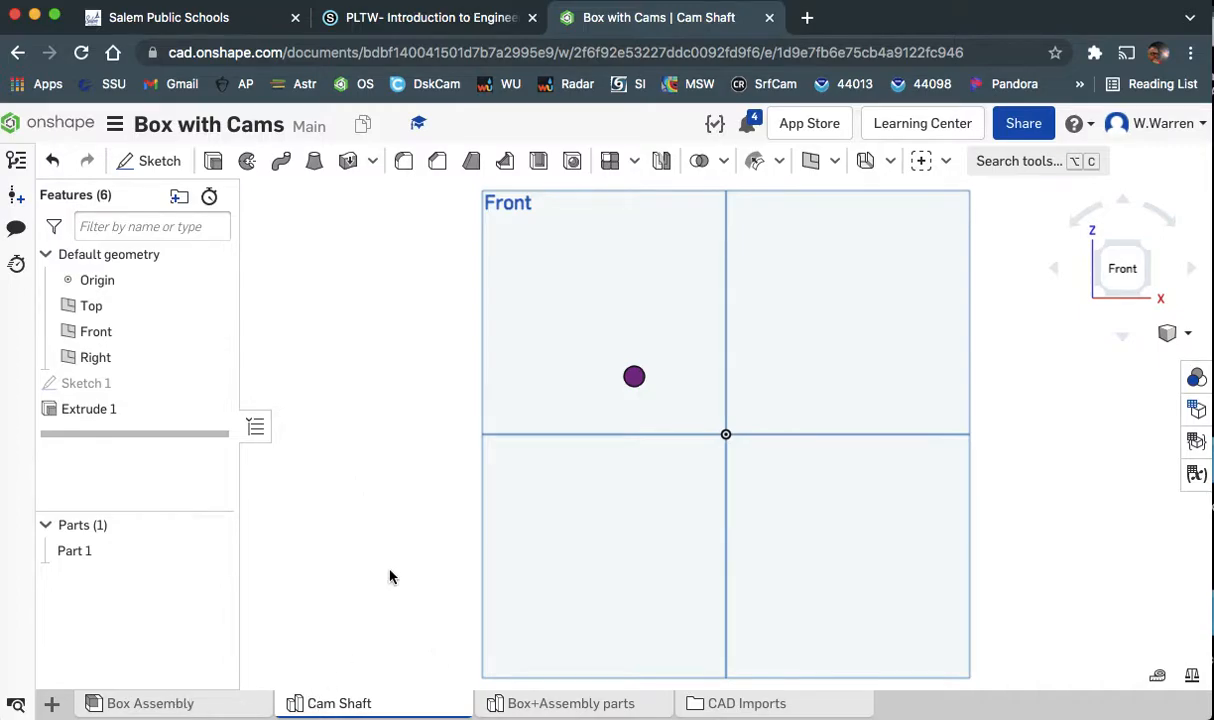
Inspect the resized shaft in the Cam Shaft part studio and in the Box Assembly.
{"action": "right_click_drag", "start_coordinate": [512, 583], "coordinate": [488, 583]}
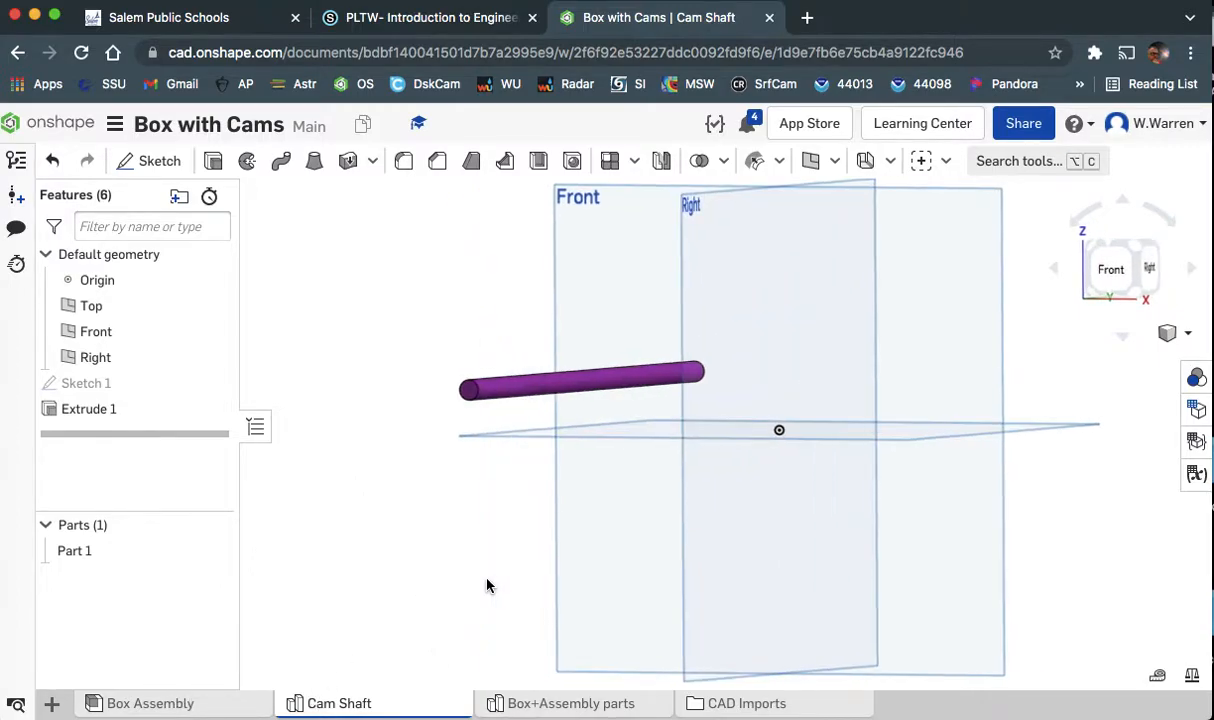
{"action": "left_click", "coordinate": [565, 706]}
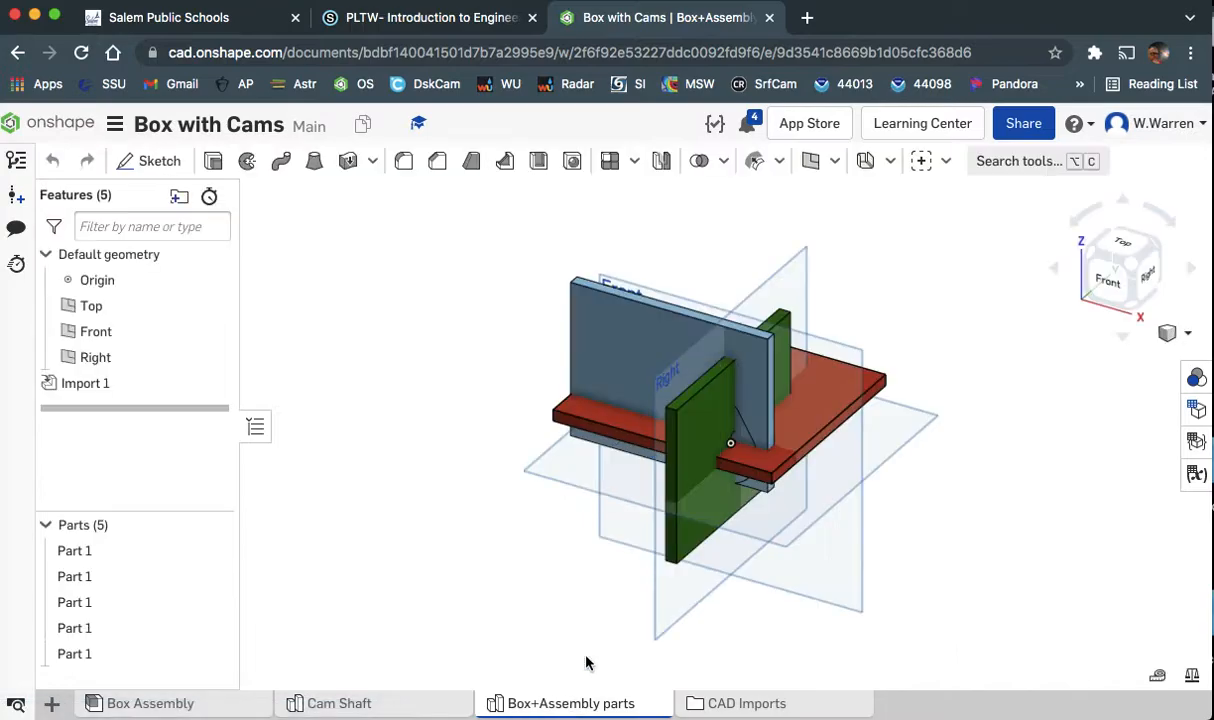
{"action": "left_click", "coordinate": [203, 712]}
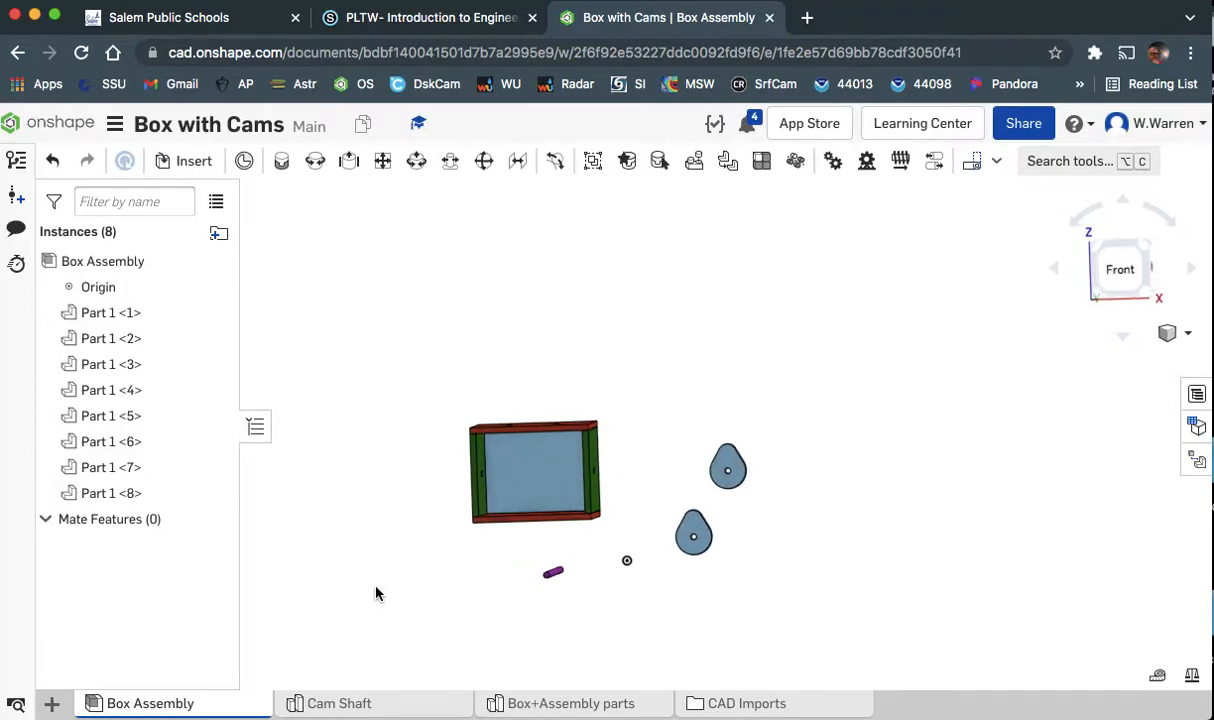
Rotate the purple cam shaft 90 degrees about the vertical axis so it runs parallel to the box's front.
{"action": "right_click_drag", "start_coordinate": [1152, 569], "coordinate": [1097, 577]}
{"action": "right_click_drag", "start_coordinate": [895, 486], "coordinate": [919, 537]}
{"action": "scroll", "coordinate": [870, 505], "scroll_direction": "up", "scroll_amount": 2}
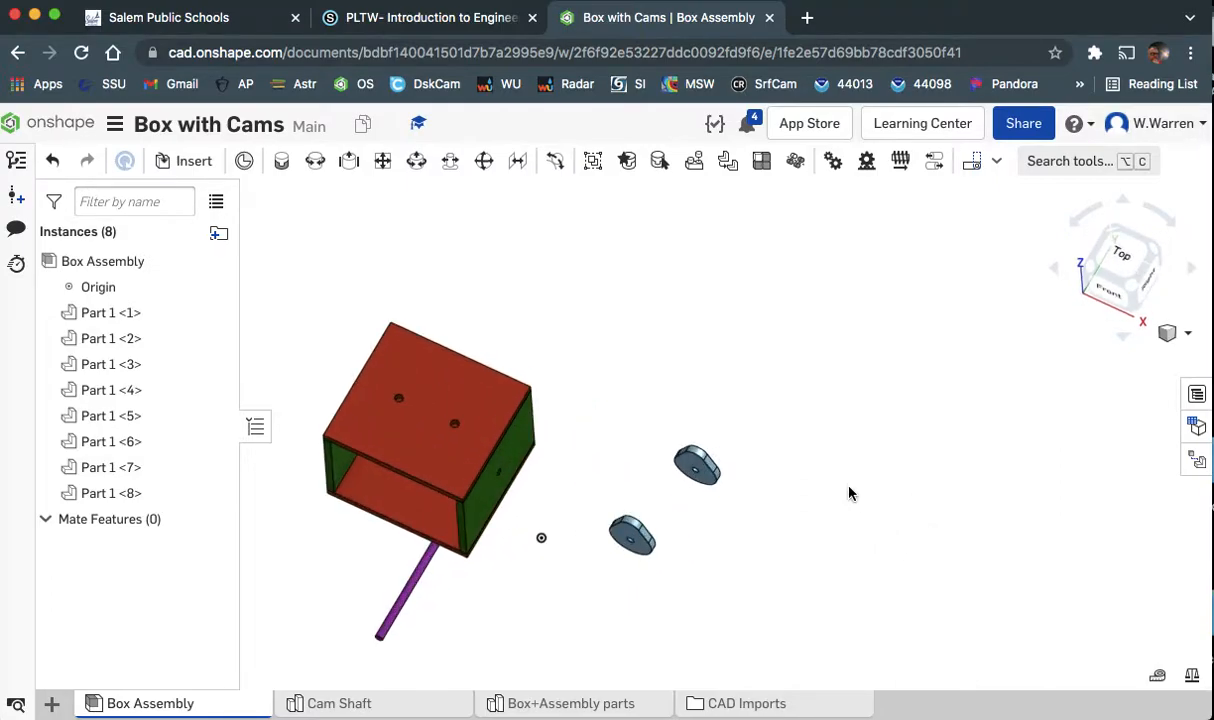
{"action": "left_click", "coordinate": [415, 577]}
{"action": "left_click_drag", "start_coordinate": [506, 637], "coordinate": [478, 656]}
{"action": "type", "text": "90"}
{"action": "key", "text": "Return"}
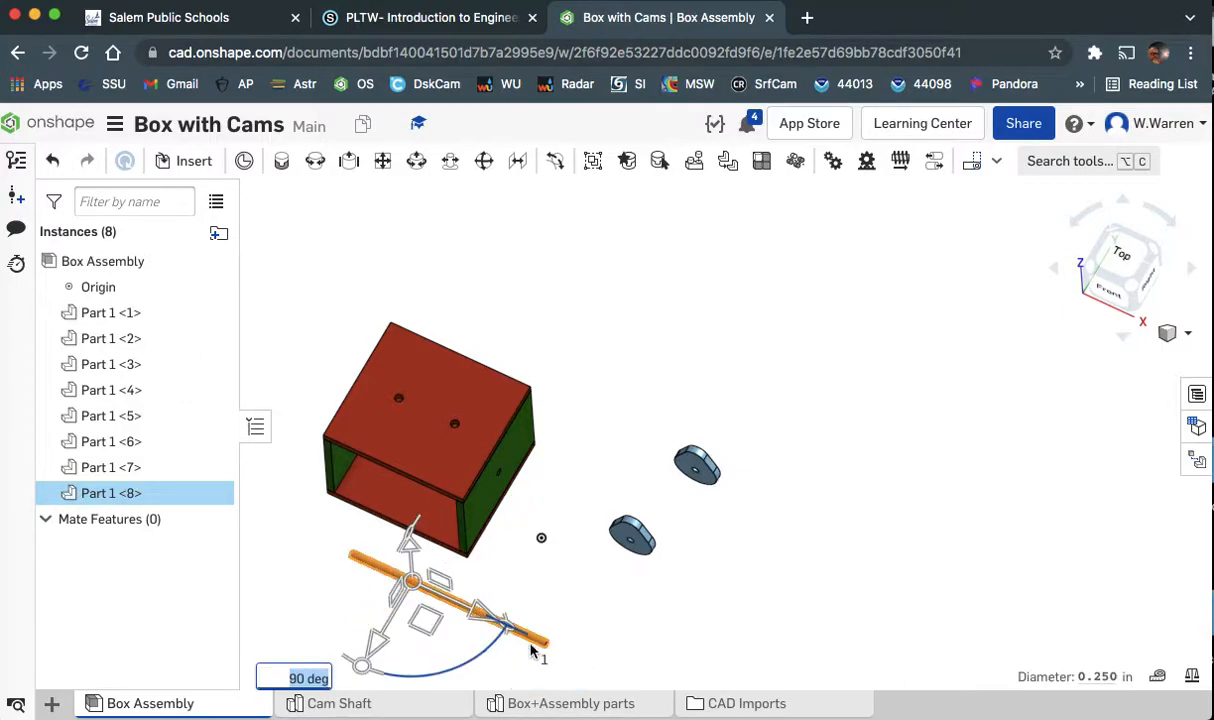
{"action": "left_click", "coordinate": [699, 652]}
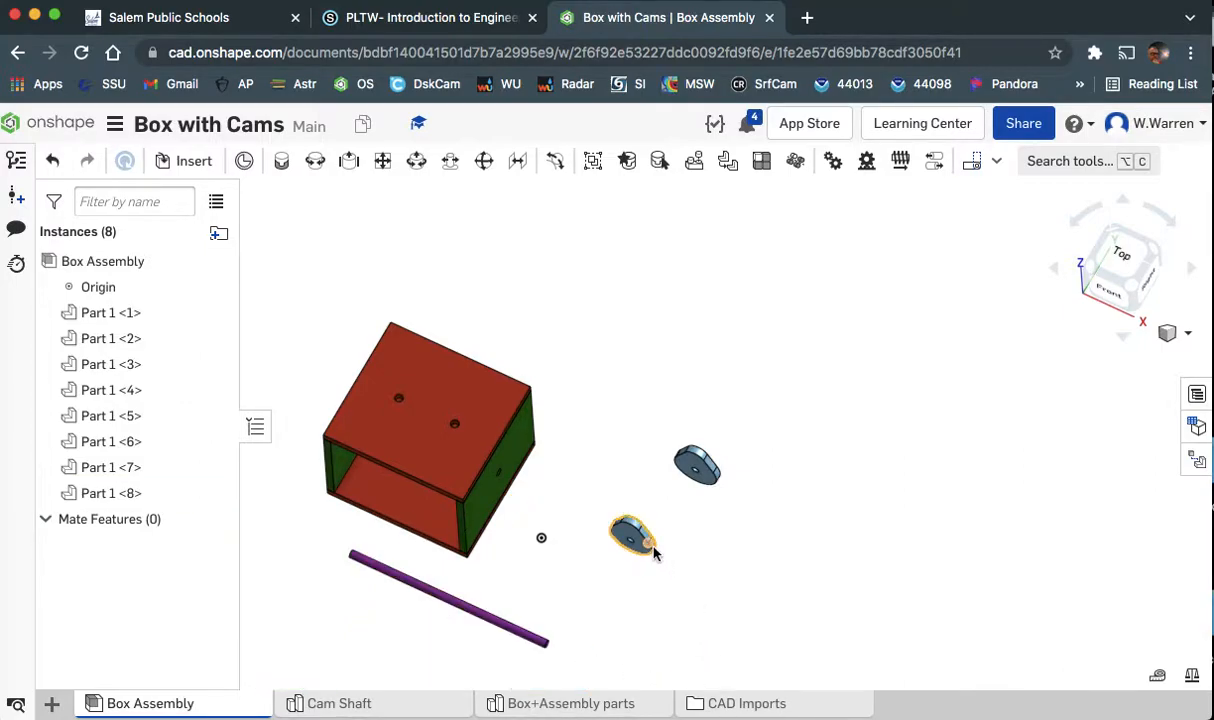
Rotate the lower cam, Part 1 <4>, 90 degrees about the vertical axis.
{"action": "left_click", "coordinate": [655, 553]}
{"action": "left_click_drag", "start_coordinate": [737, 591], "coordinate": [703, 617]}
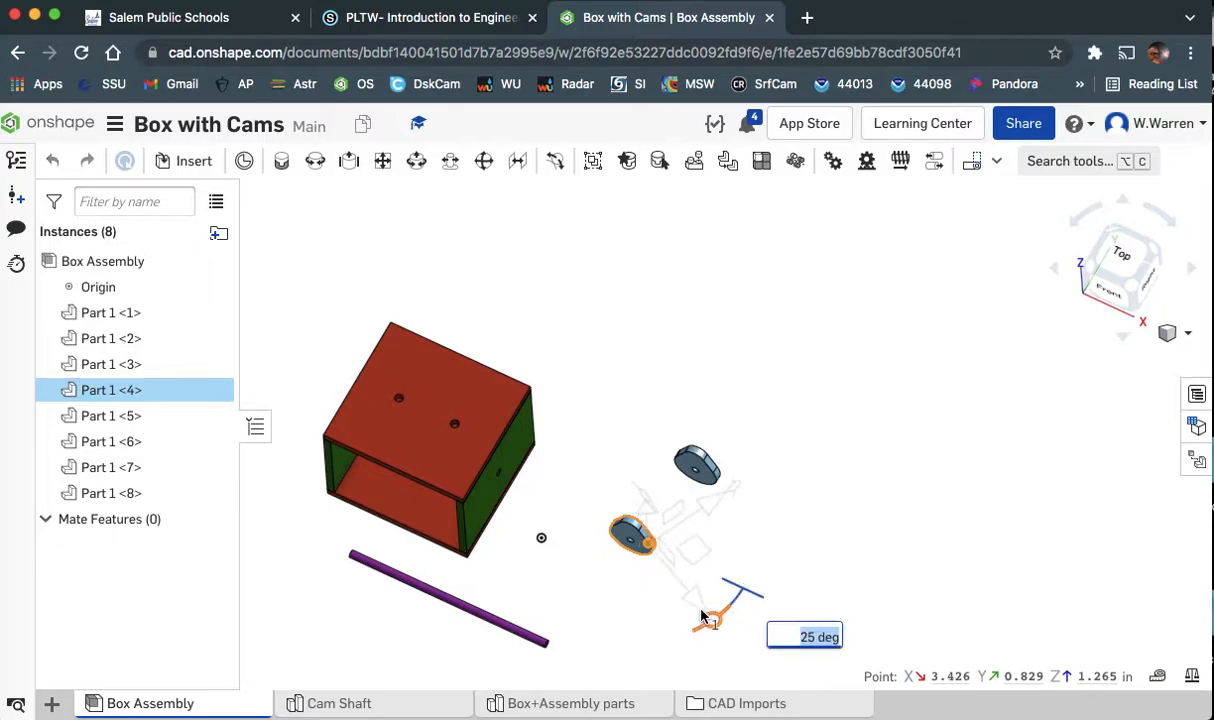
{"action": "type", "text": "90"}
{"action": "key", "text": "Return"}
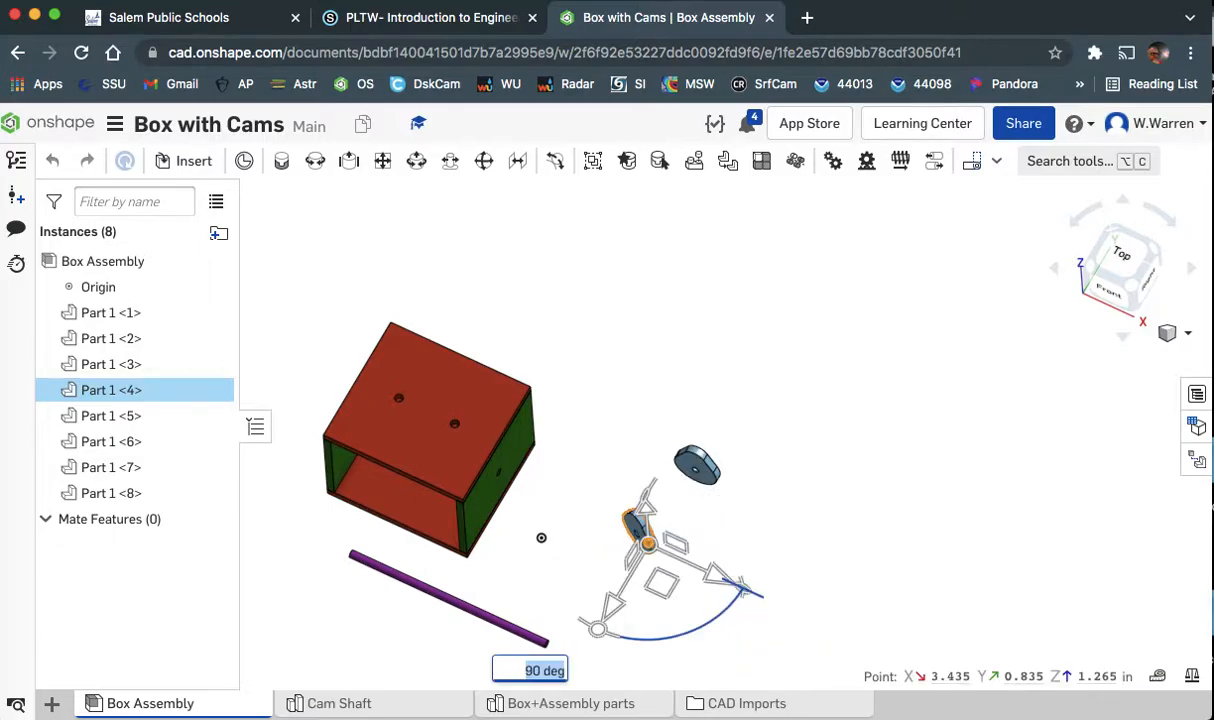
{"action": "left_click", "coordinate": [783, 458]}
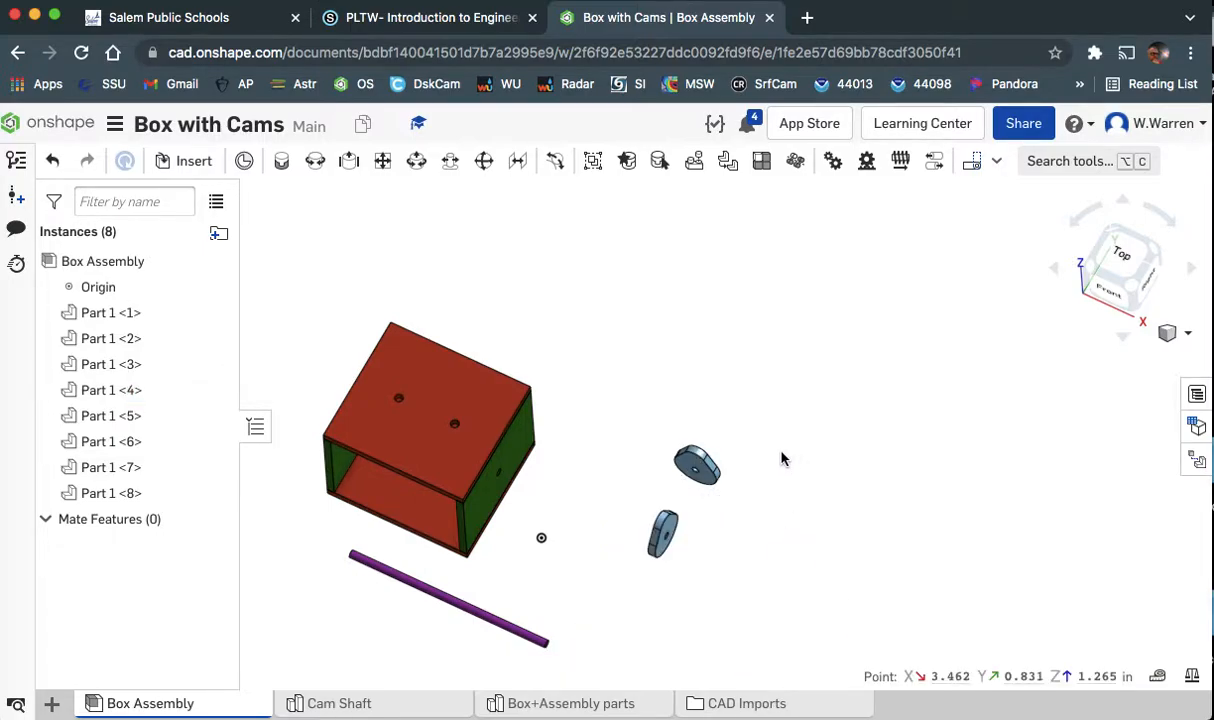
Rotate the upper cam, Part 1 <3>, 90 degrees about the vertical axis.
{"action": "left_click", "coordinate": [710, 472]}
{"action": "left_click_drag", "start_coordinate": [798, 506], "coordinate": [786, 523]}
{"action": "type", "text": "90"}
{"action": "key", "text": "Return"}
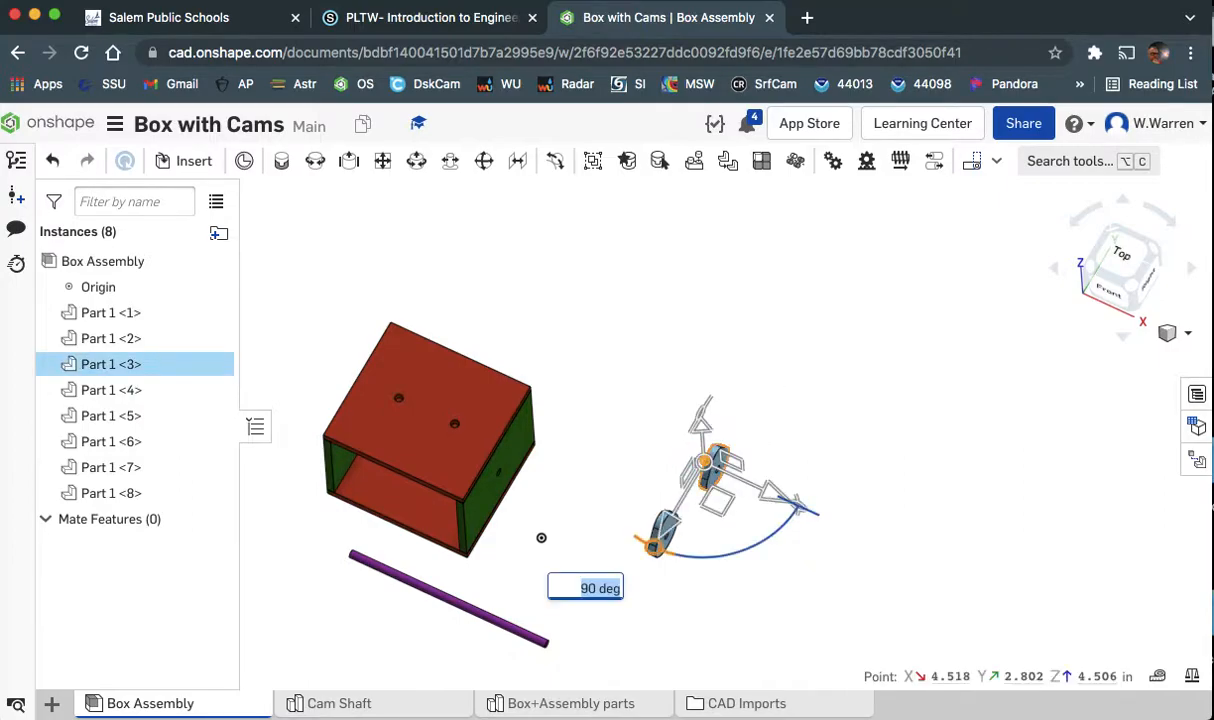
{"action": "left_click", "coordinate": [946, 540]}
{"action": "key", "text": "shift+1"}
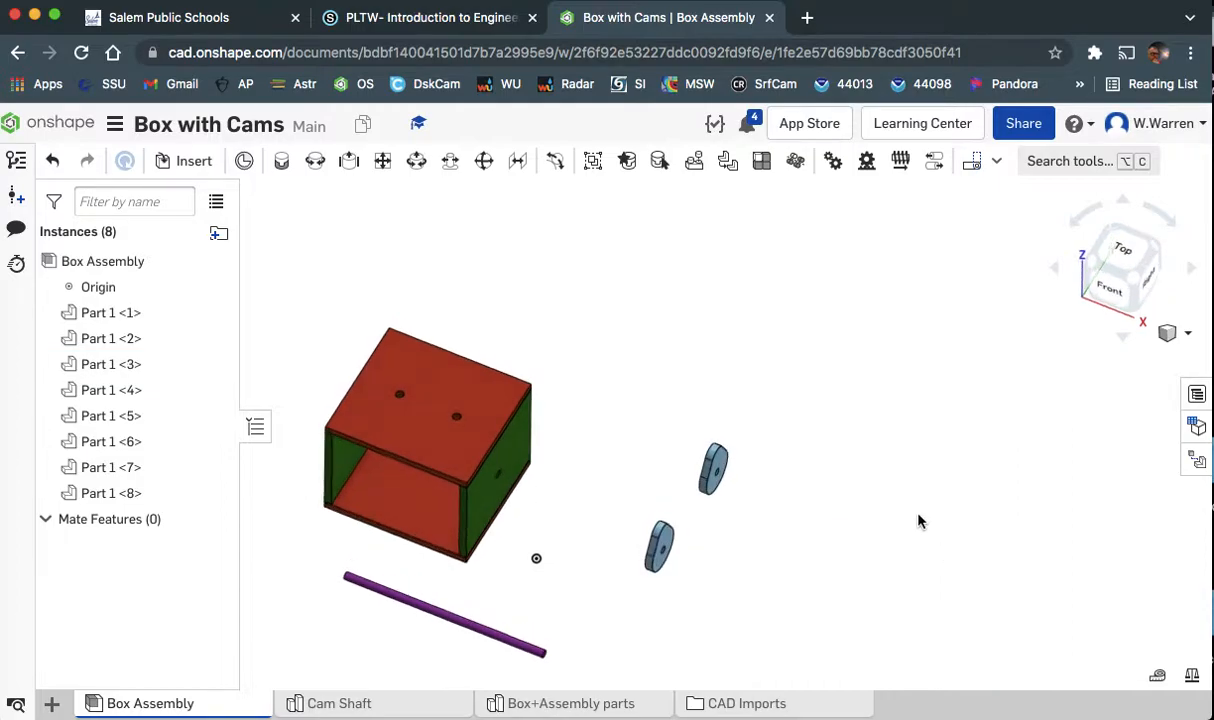
Create a Revolute mate between the centre of the shaft's end face and the hole in the green side panel, Part 1 <2>.
{"action": "right_click_drag", "start_coordinate": [927, 478], "coordinate": [897, 469]}
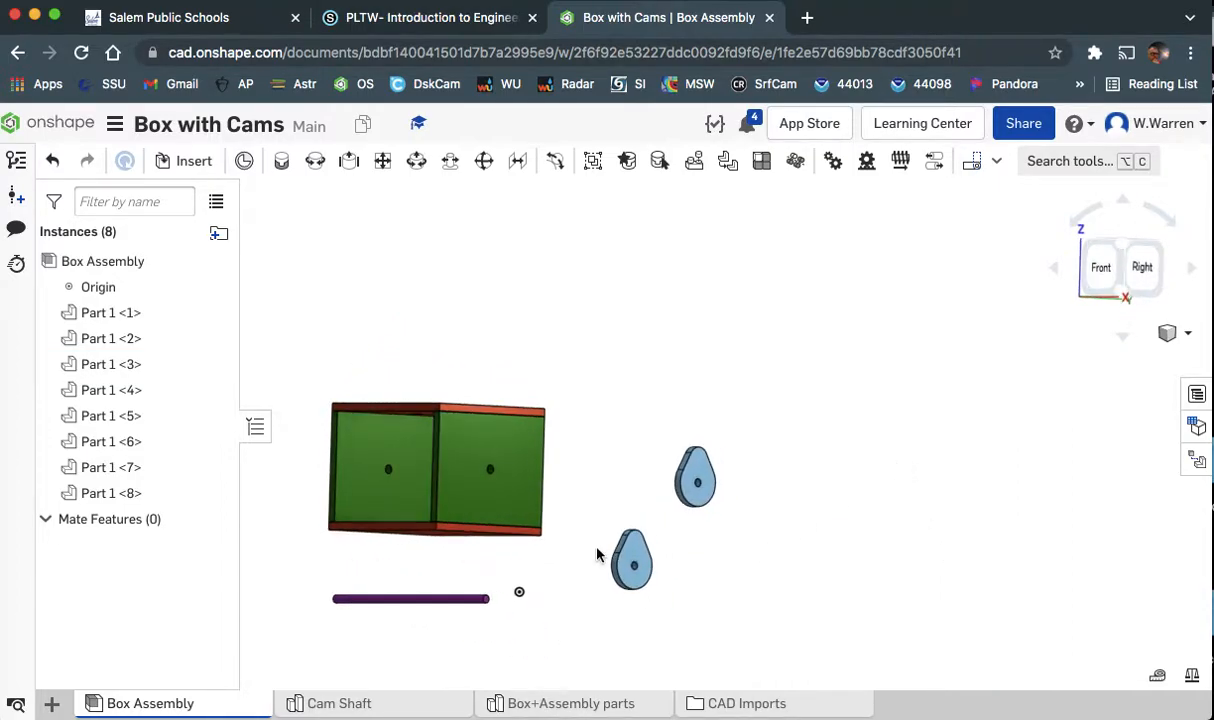
{"action": "middle_click_drag", "start_coordinate": [770, 530], "coordinate": [954, 488]}
{"action": "mouse_move", "coordinate": [975, 515]}
{"action": "right_mouse_down"}
{"action": "mouse_move", "coordinate": [921, 528]}
{"action": "mouse_move", "coordinate": [986, 521]}
{"action": "right_mouse_up"}
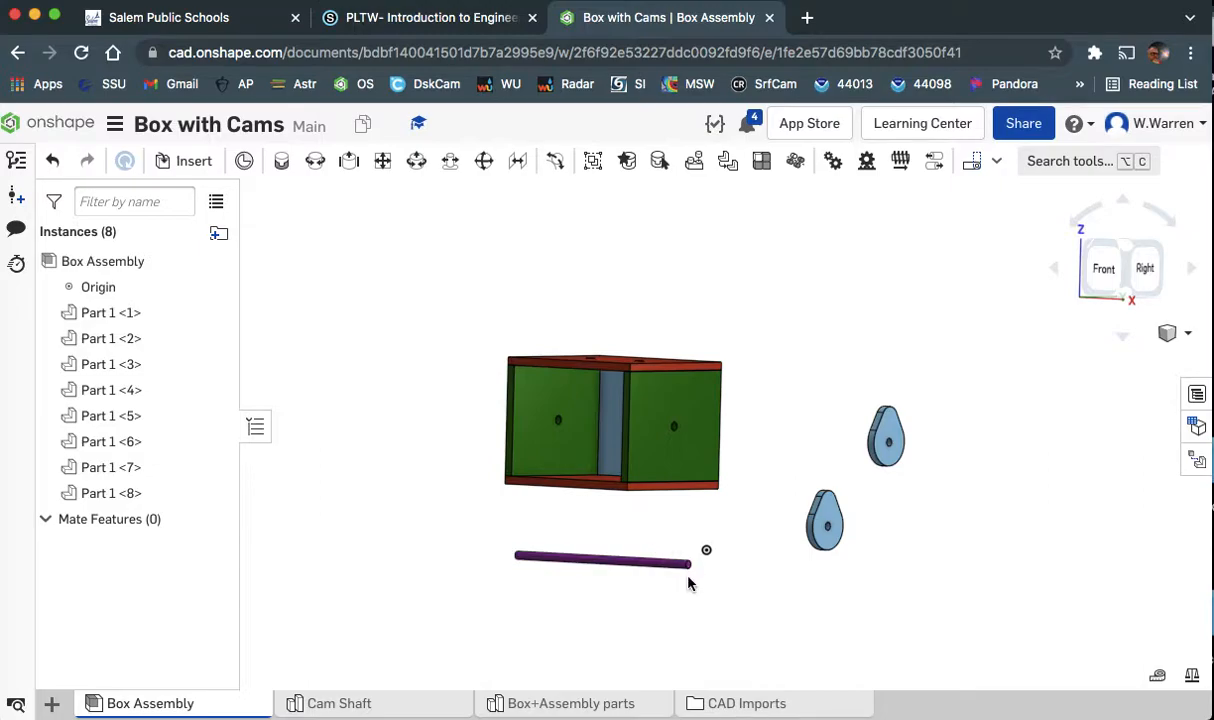
{"action": "left_click", "coordinate": [314, 165]}
{"action": "right_click_drag", "start_coordinate": [780, 555], "coordinate": [788, 585]}
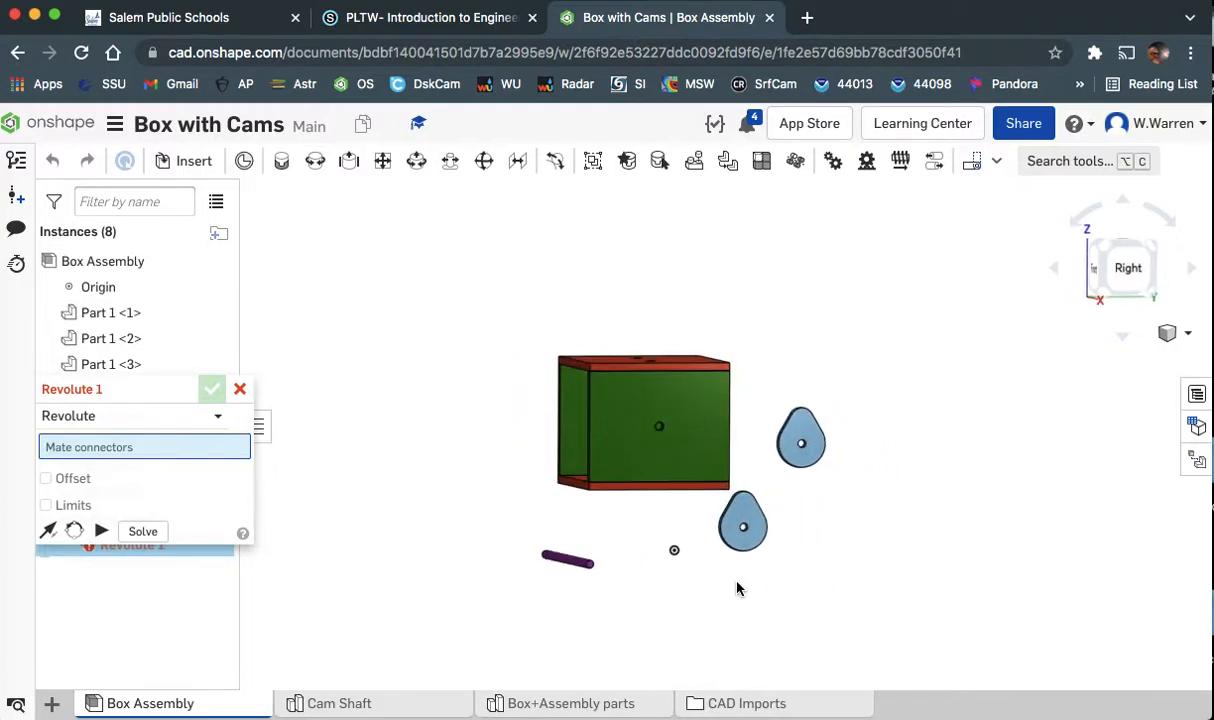
{"action": "scroll", "coordinate": [599, 553], "scroll_direction": "up", "scroll_amount": 5}
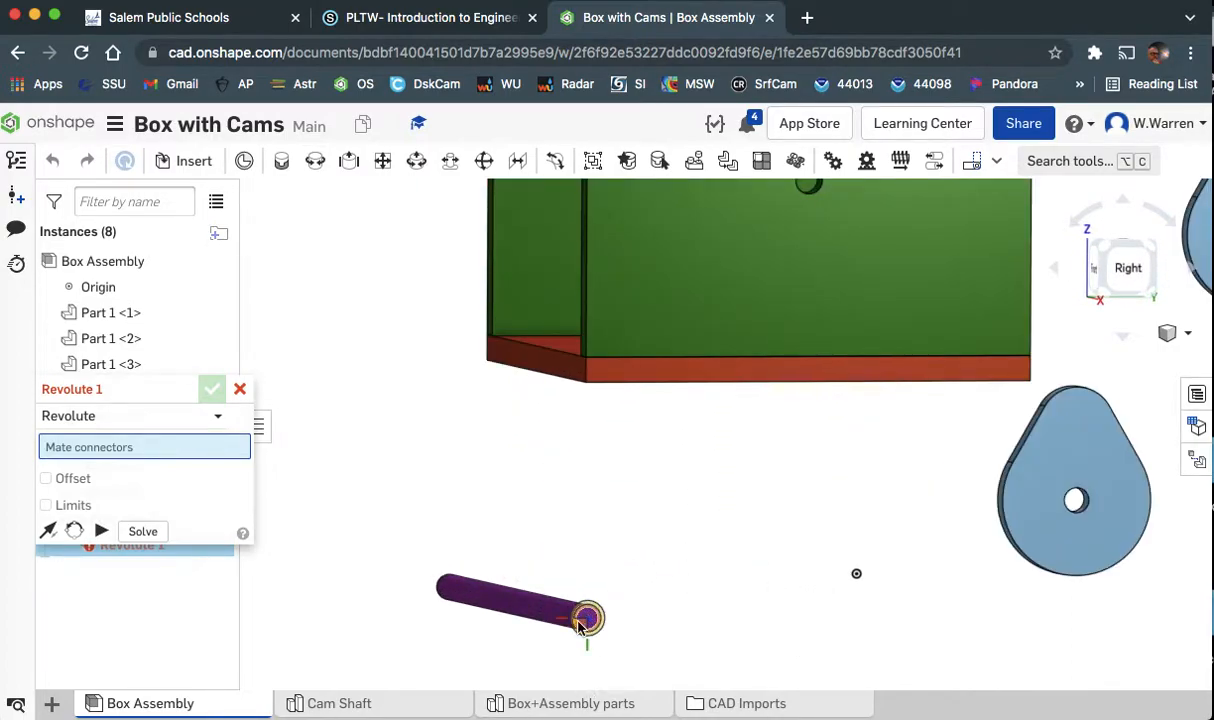
{"action": "left_click", "coordinate": [580, 624]}
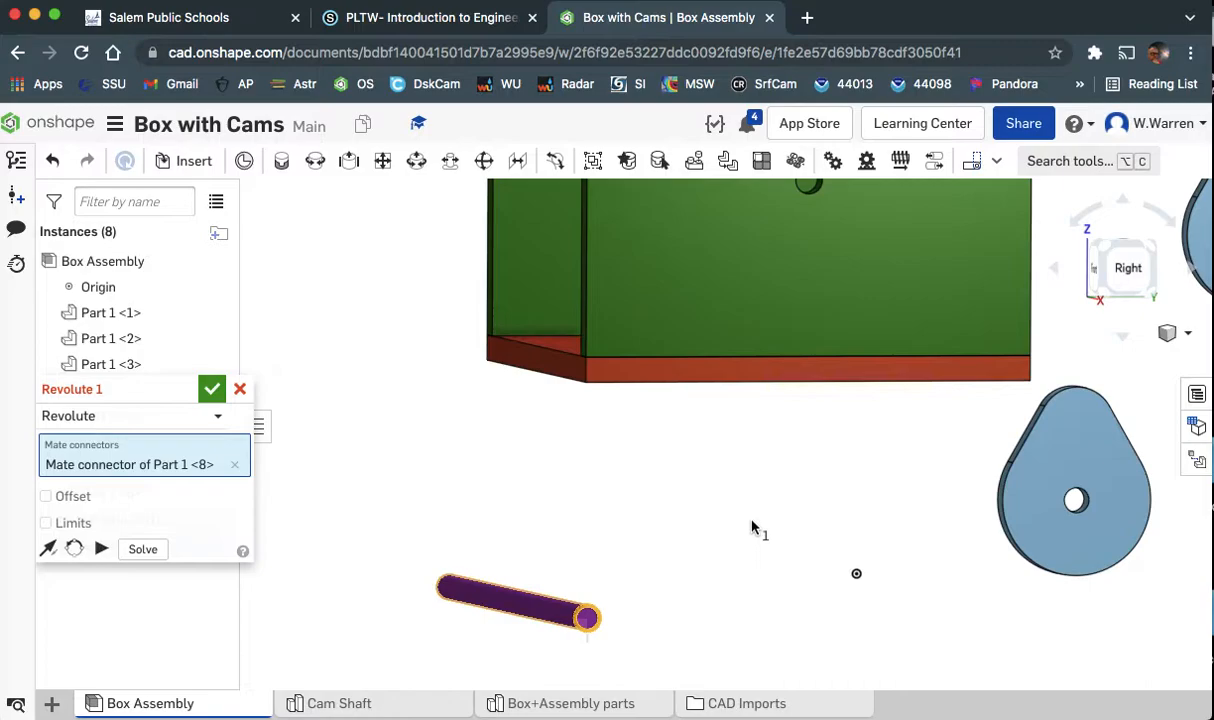
{"action": "middle_click_drag", "start_coordinate": [757, 515], "coordinate": [764, 635]}
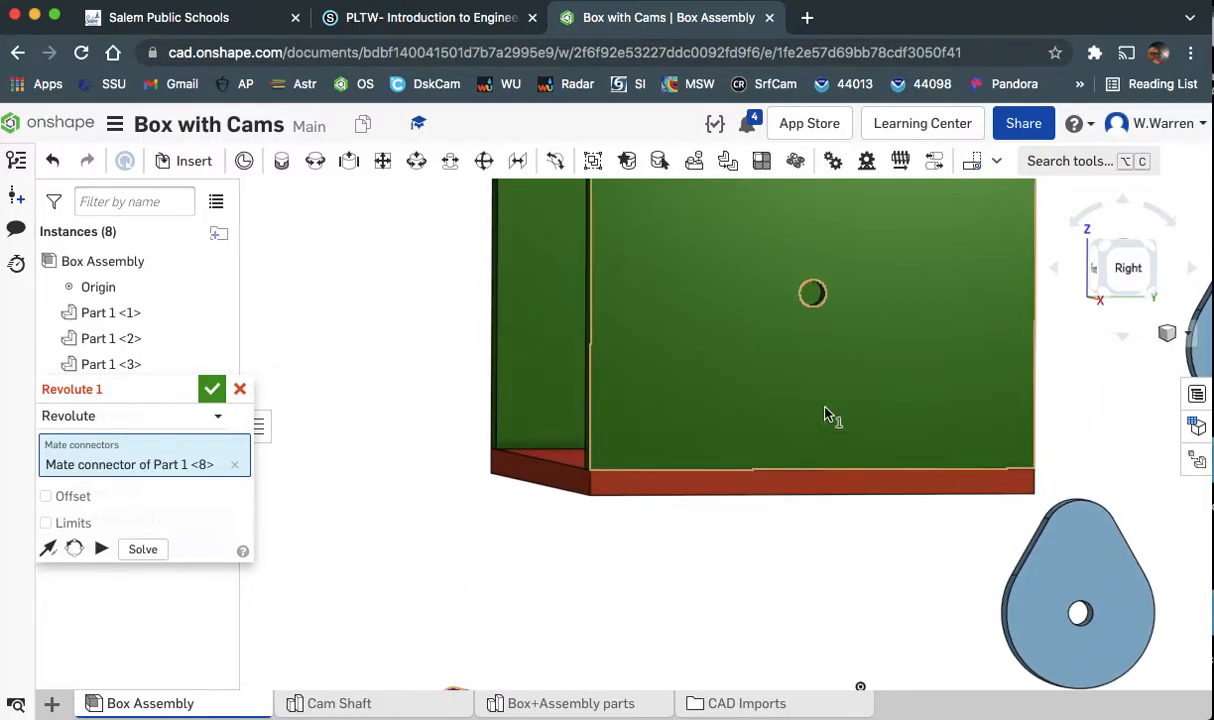
{"action": "left_click", "coordinate": [812, 294]}
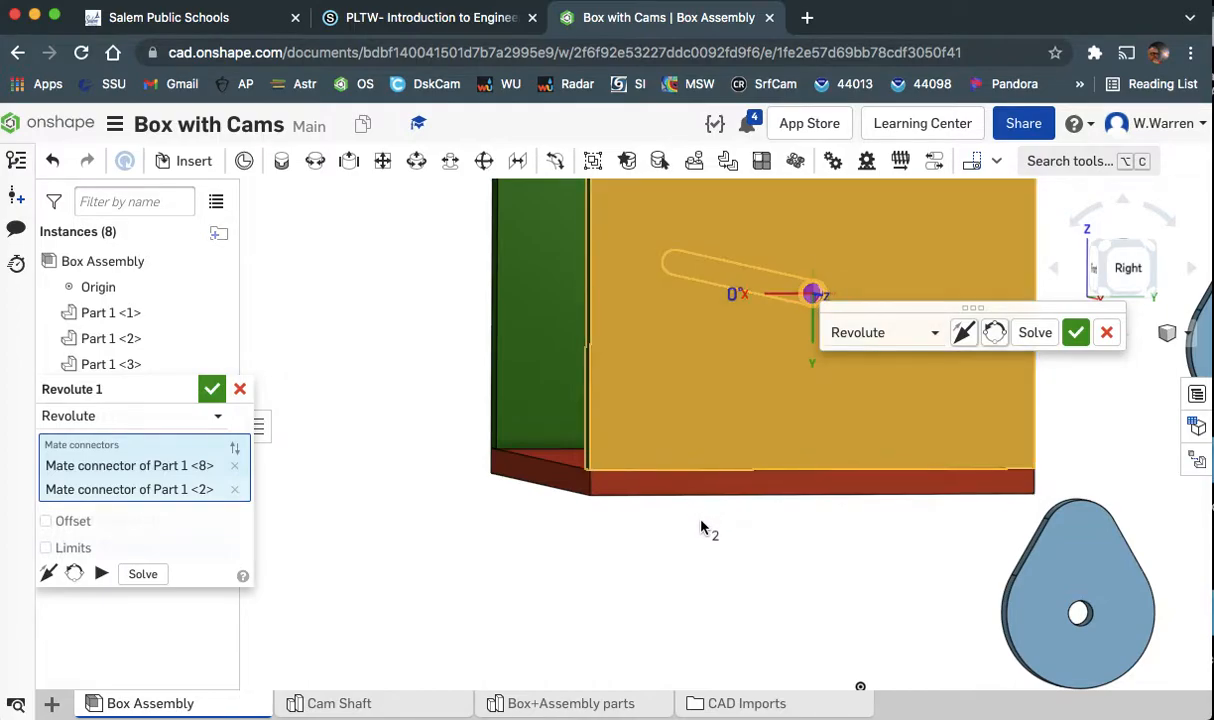
Offset the shaft's Revolute mate by 1 in along Z and accept the mate.
{"action": "right_click_drag", "start_coordinate": [737, 521], "coordinate": [647, 556]}
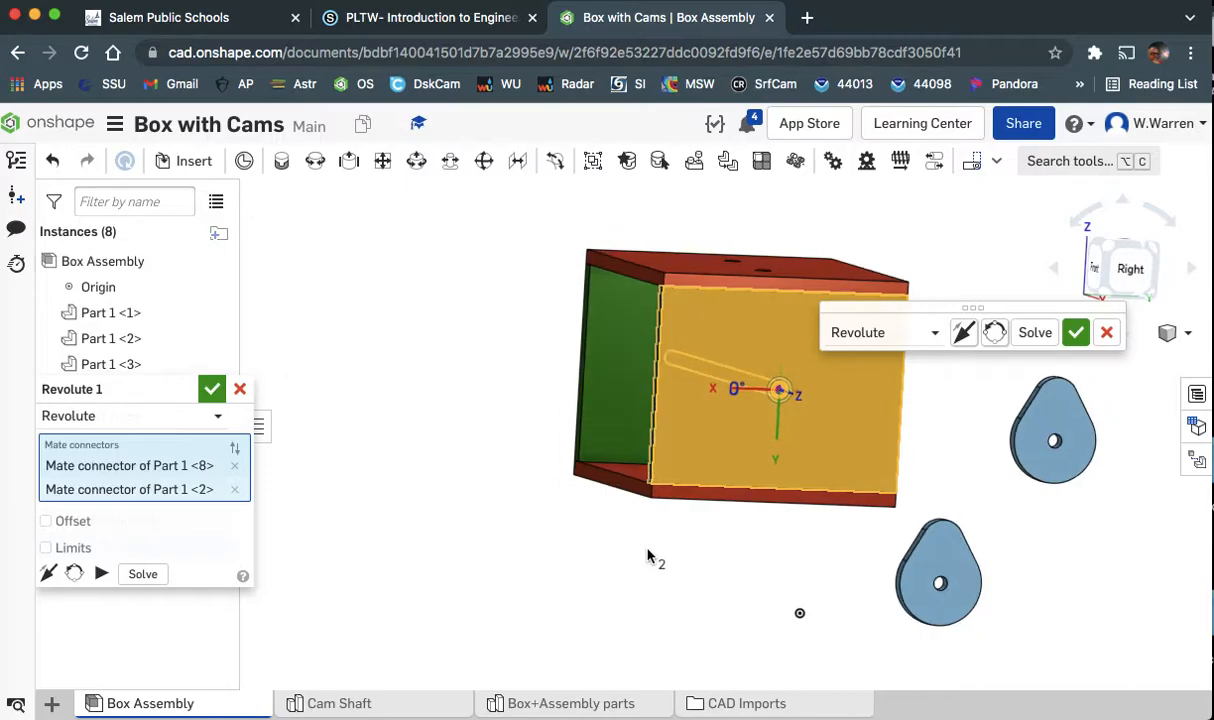
{"action": "left_click", "coordinate": [74, 521]}
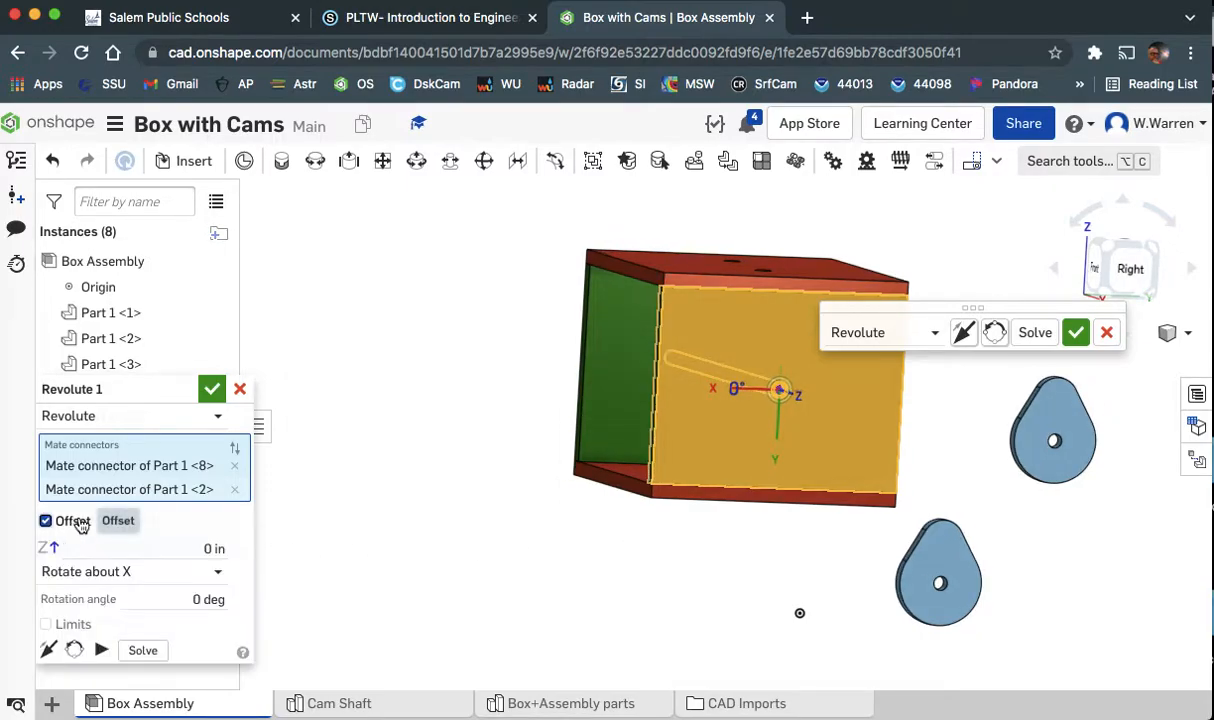
{"action": "left_click", "coordinate": [200, 549]}
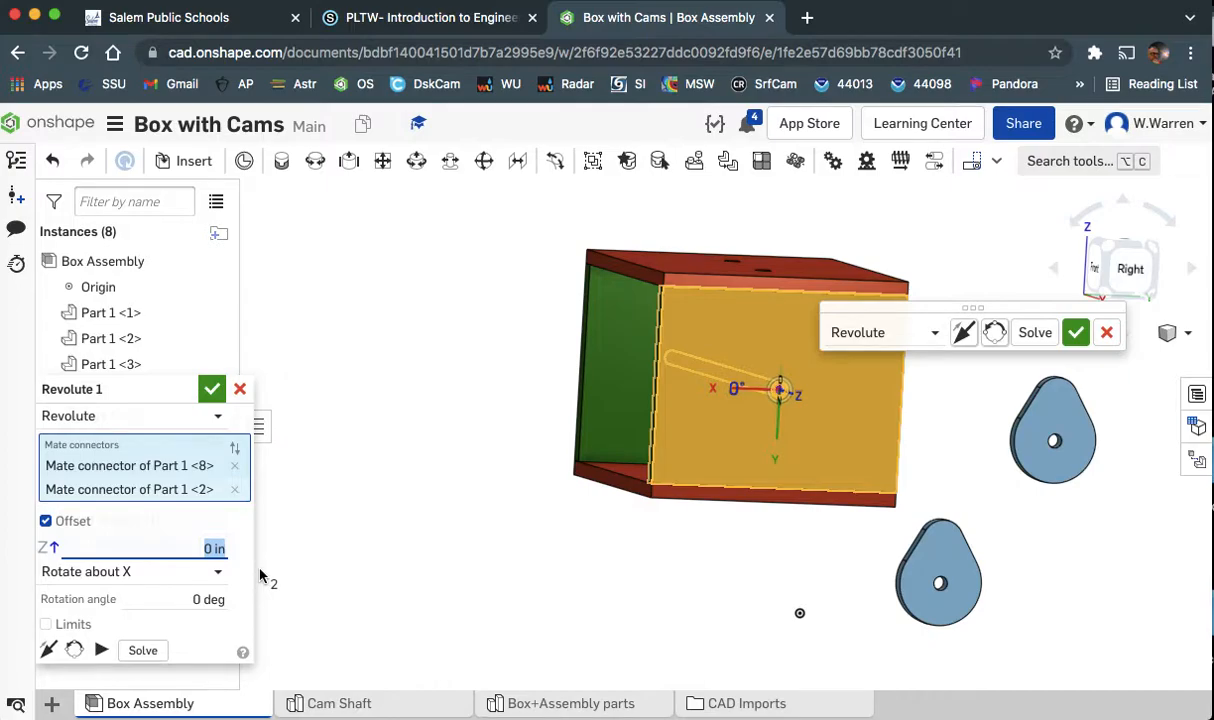
{"action": "type", "text": "1"}
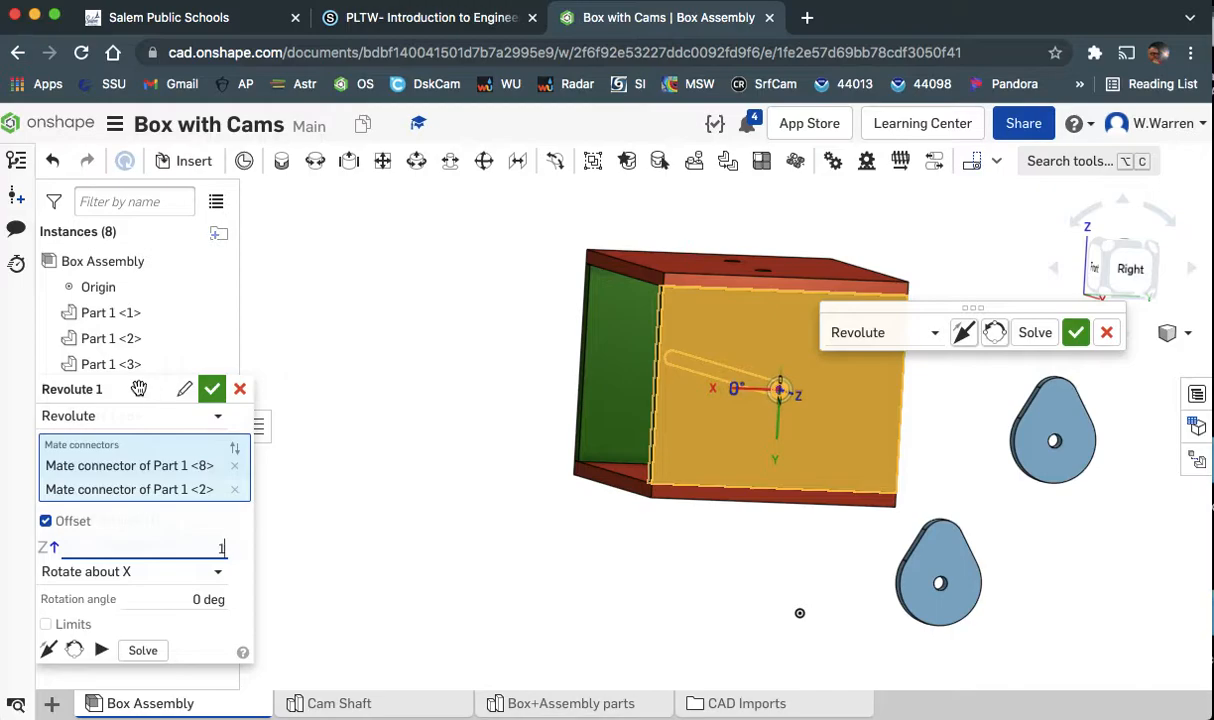
{"action": "key", "text": "Return"}
{"action": "right_click_drag", "start_coordinate": [386, 425], "coordinate": [485, 453]}
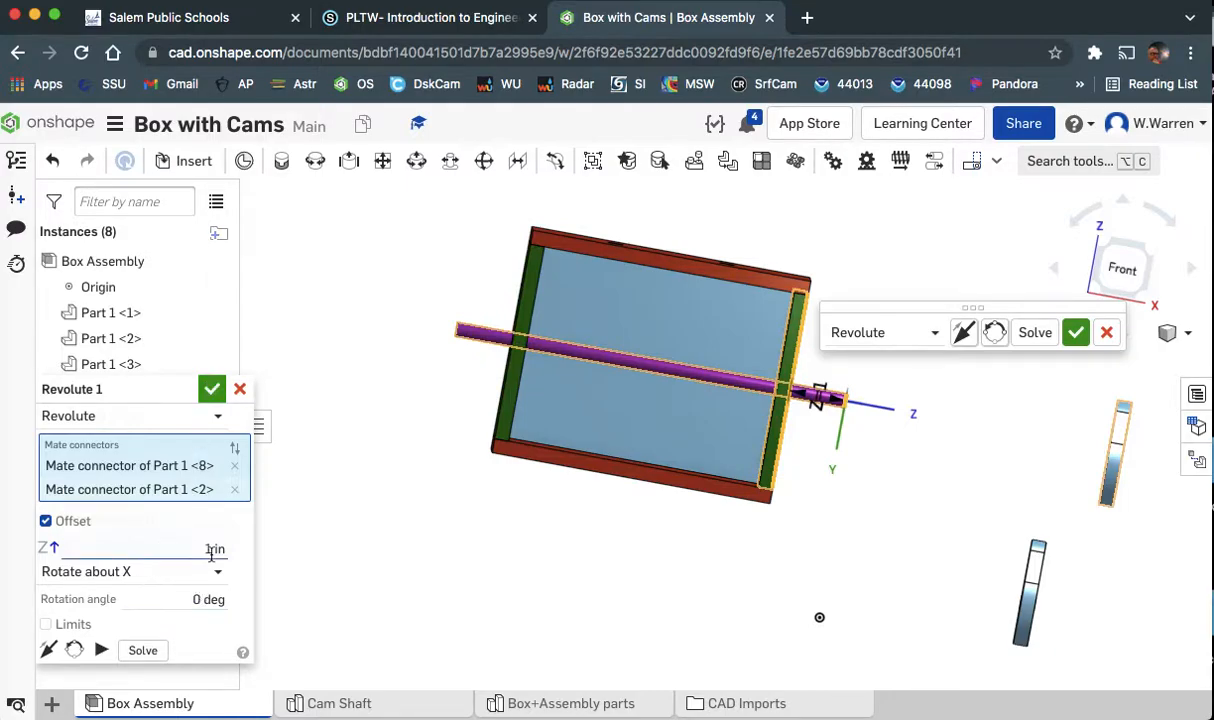
{"action": "left_click", "coordinate": [211, 388]}
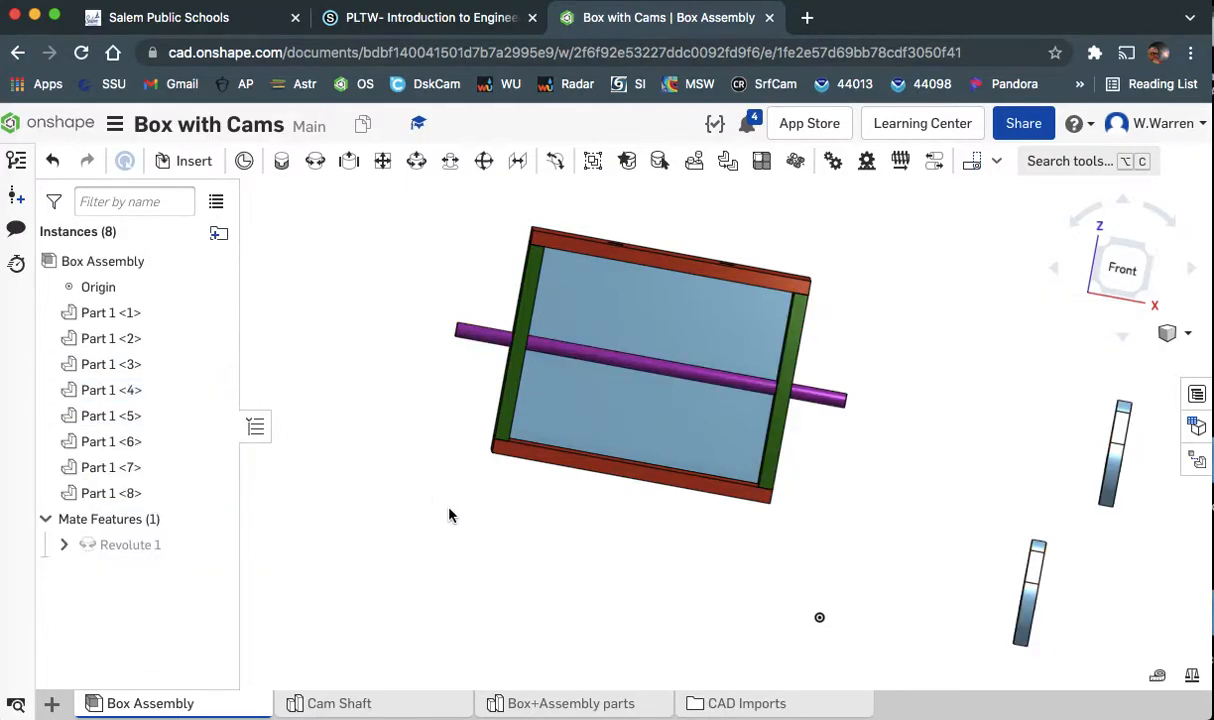
Start a Fastened mate joining the lower cam's hole centre to the centre of the shaft's protruding end face.
{"action": "mouse_move", "coordinate": [556, 562]}
{"action": "right_mouse_down"}
{"action": "mouse_move", "coordinate": [509, 558]}
{"action": "mouse_move", "coordinate": [547, 551]}
{"action": "mouse_move", "coordinate": [564, 566]}
{"action": "mouse_move", "coordinate": [461, 550]}
{"action": "mouse_move", "coordinate": [561, 555]}
{"action": "mouse_move", "coordinate": [552, 573]}
{"action": "right_mouse_up"}
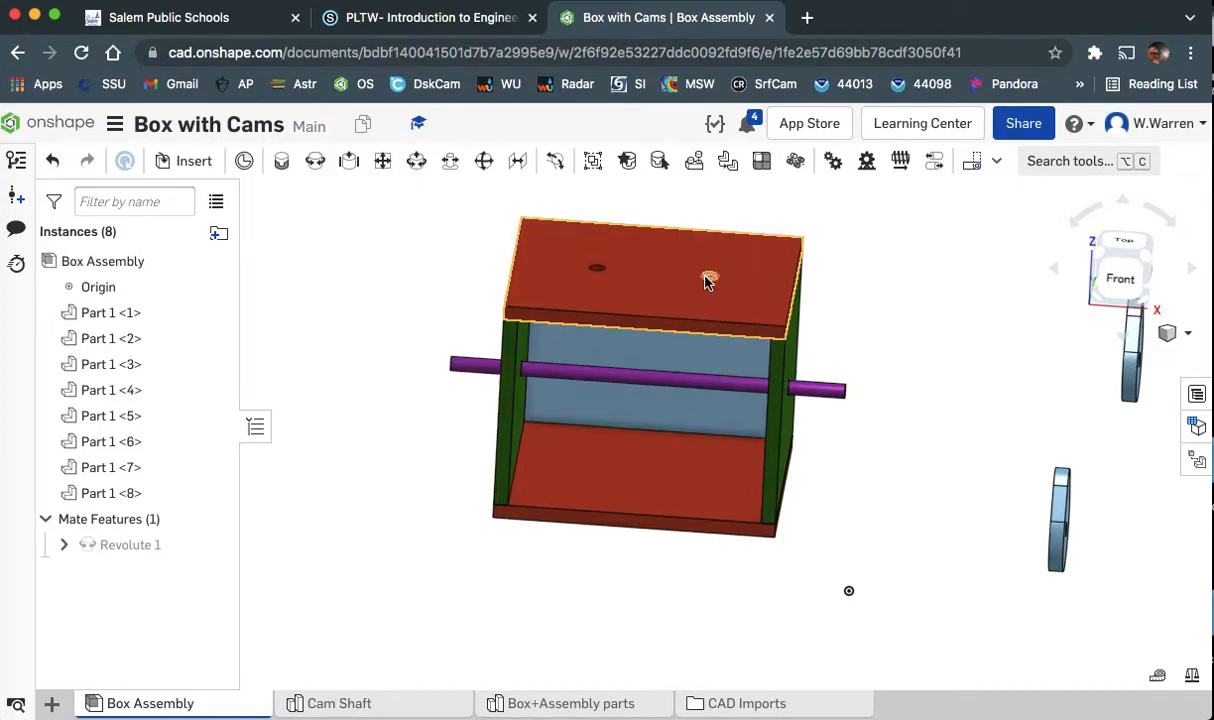
{"action": "right_click_drag", "start_coordinate": [677, 482], "coordinate": [772, 425]}
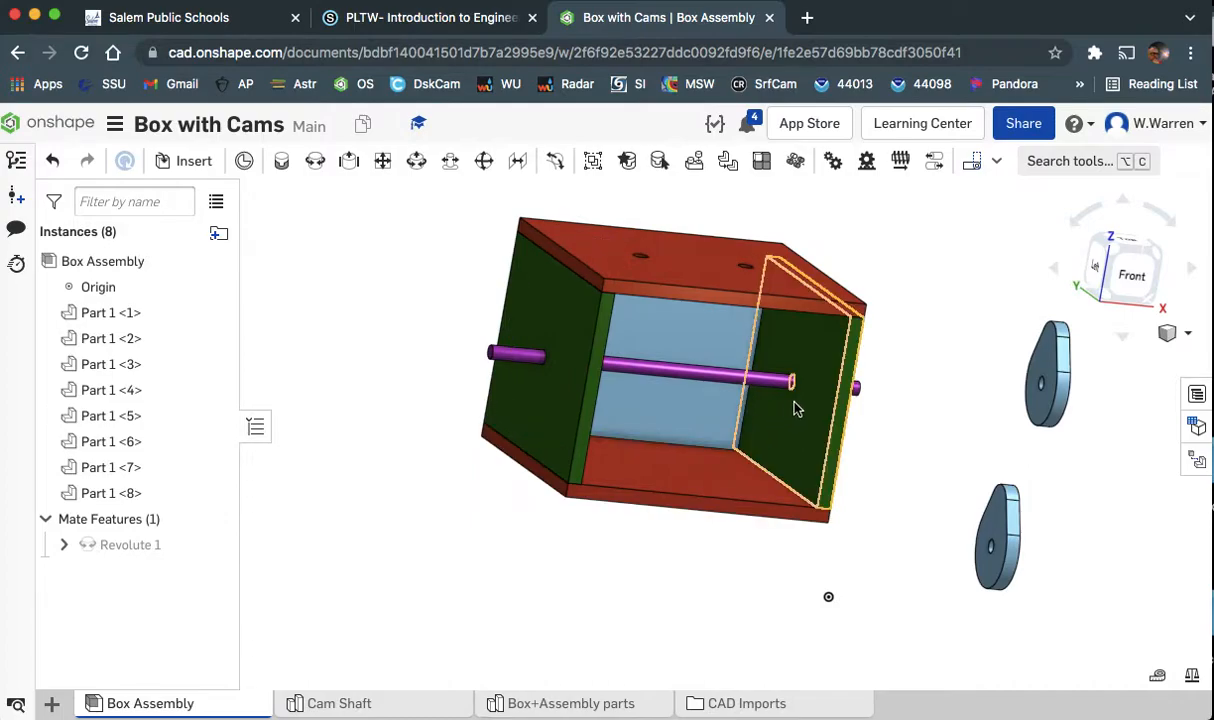
{"action": "mouse_move", "coordinate": [802, 412]}
{"action": "right_mouse_down"}
{"action": "mouse_move", "coordinate": [764, 415]}
{"action": "mouse_move", "coordinate": [815, 400]}
{"action": "right_mouse_up"}
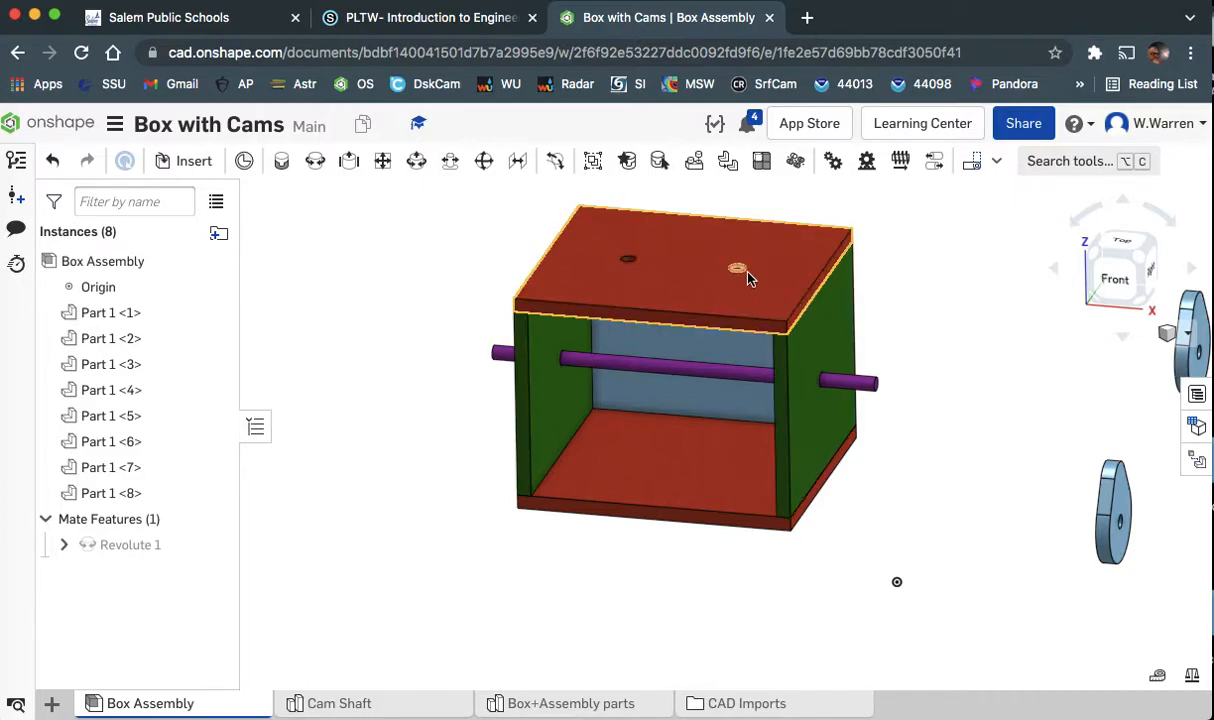
{"action": "key", "text": "shift+1"}
{"action": "key", "text": "shift+4"}
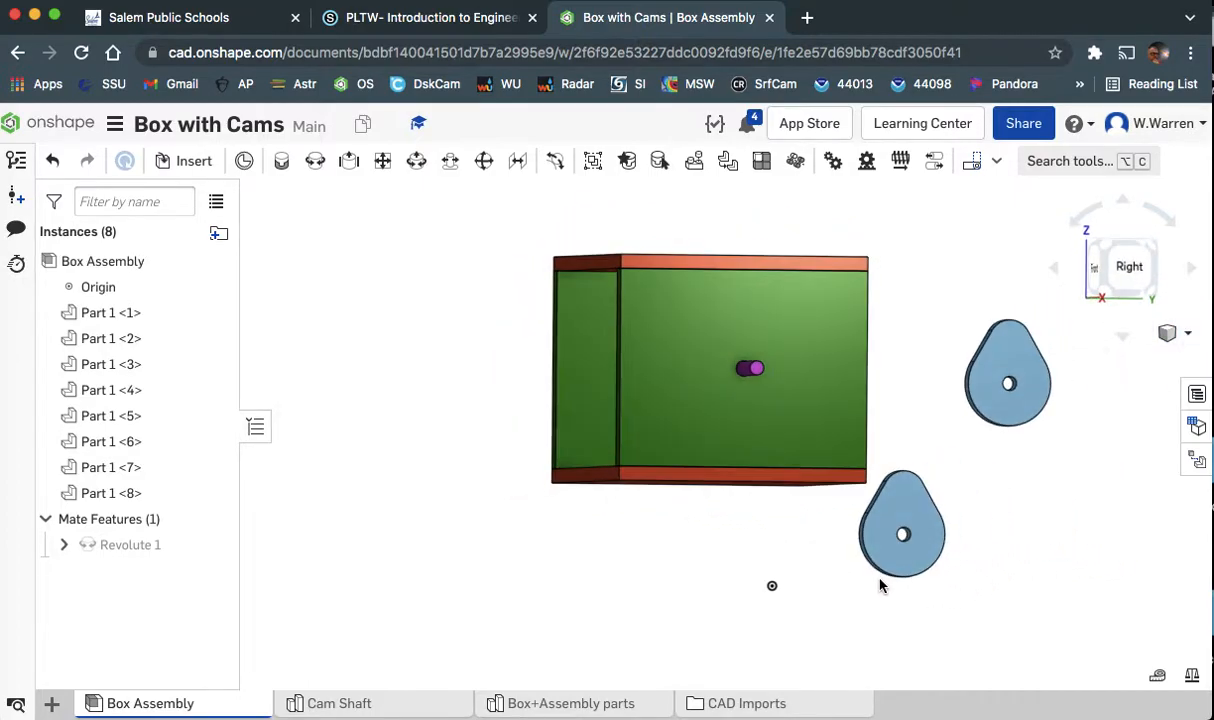
{"action": "left_click", "coordinate": [279, 164]}
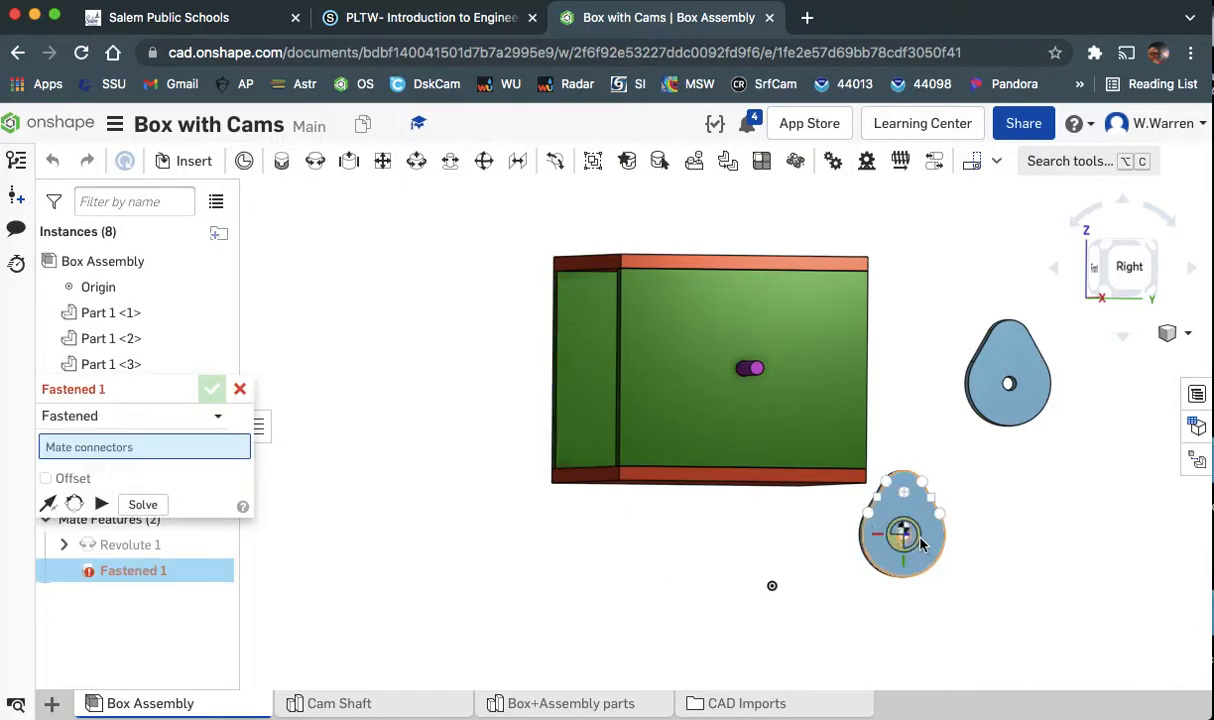
{"action": "scroll", "coordinate": [910, 540], "scroll_direction": "up", "scroll_amount": 5}
{"action": "left_click", "coordinate": [891, 540]}
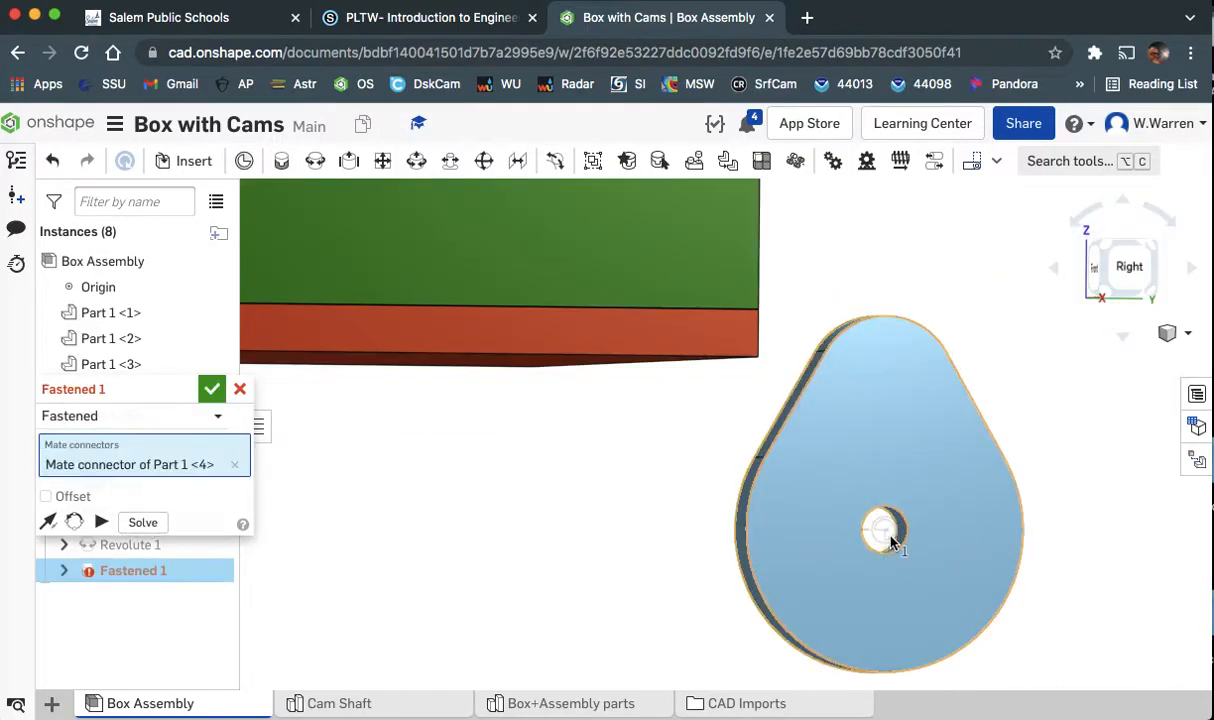
{"action": "scroll", "coordinate": [680, 542], "scroll_direction": "down", "scroll_amount": 5}
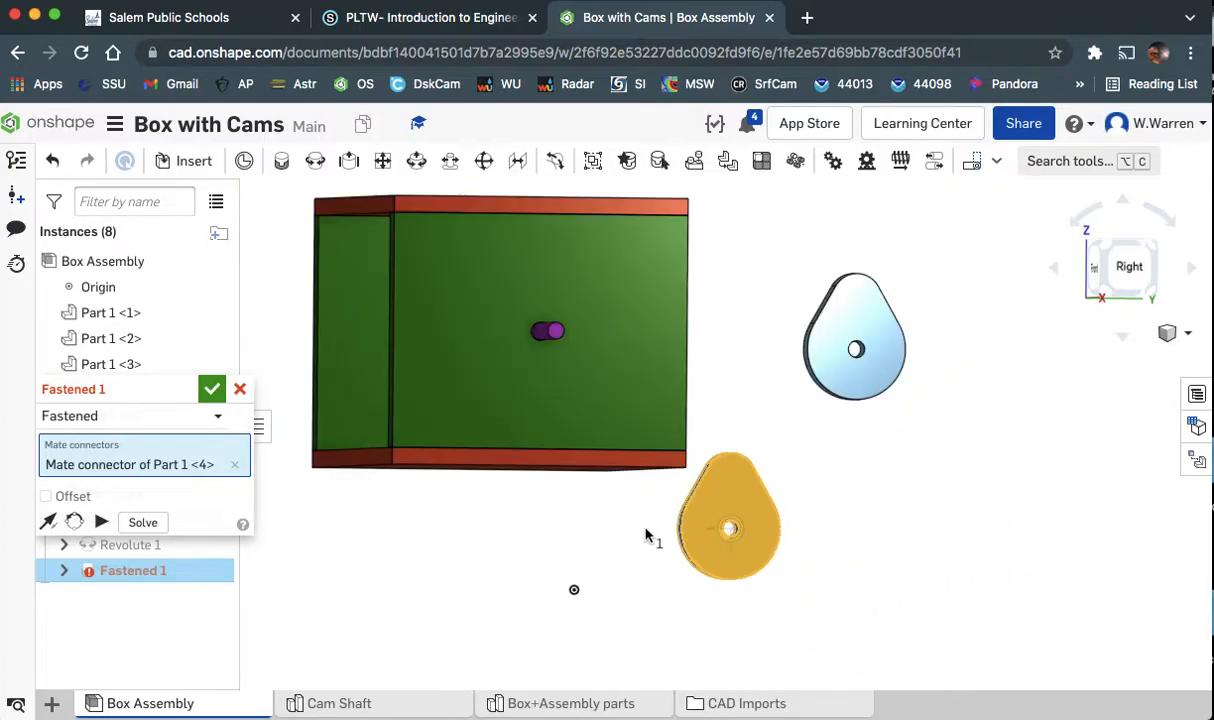
{"action": "left_click", "coordinate": [556, 334]}
{"action": "right_click_drag", "start_coordinate": [528, 537], "coordinate": [602, 550]}
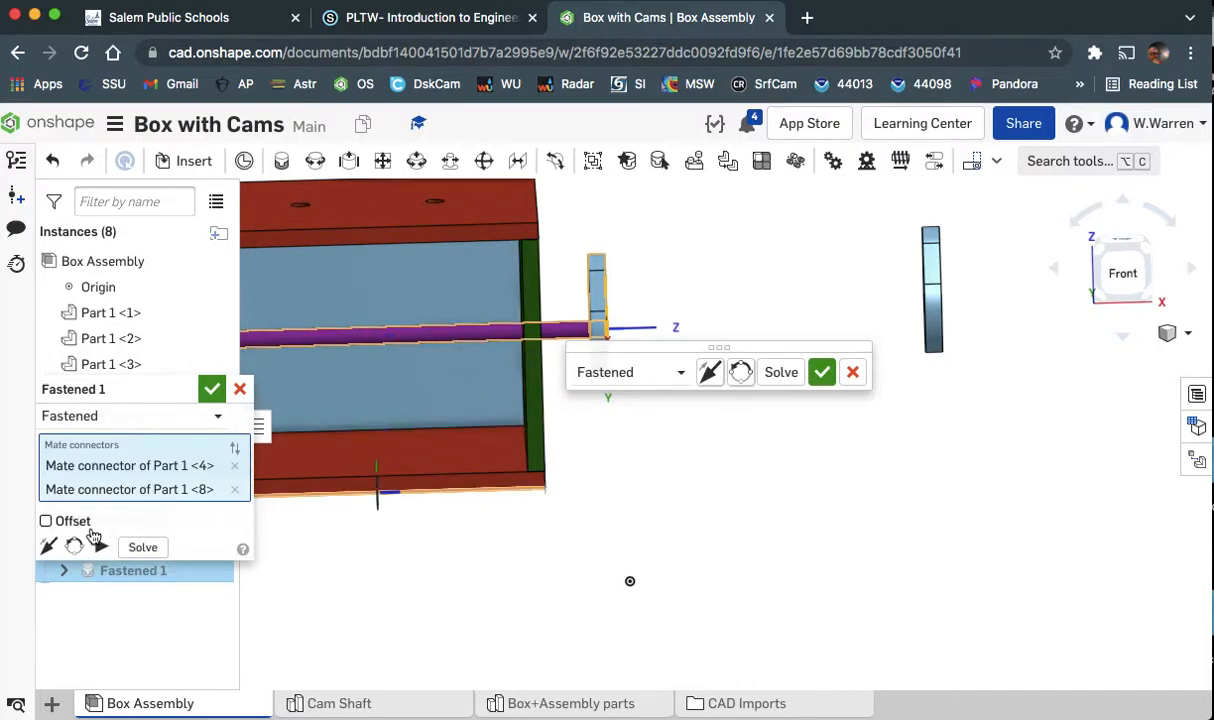
Enable the offset on the cam's Fastened mate and set its Z distance to -2.5 in.
{"action": "left_click", "coordinate": [88, 525]}
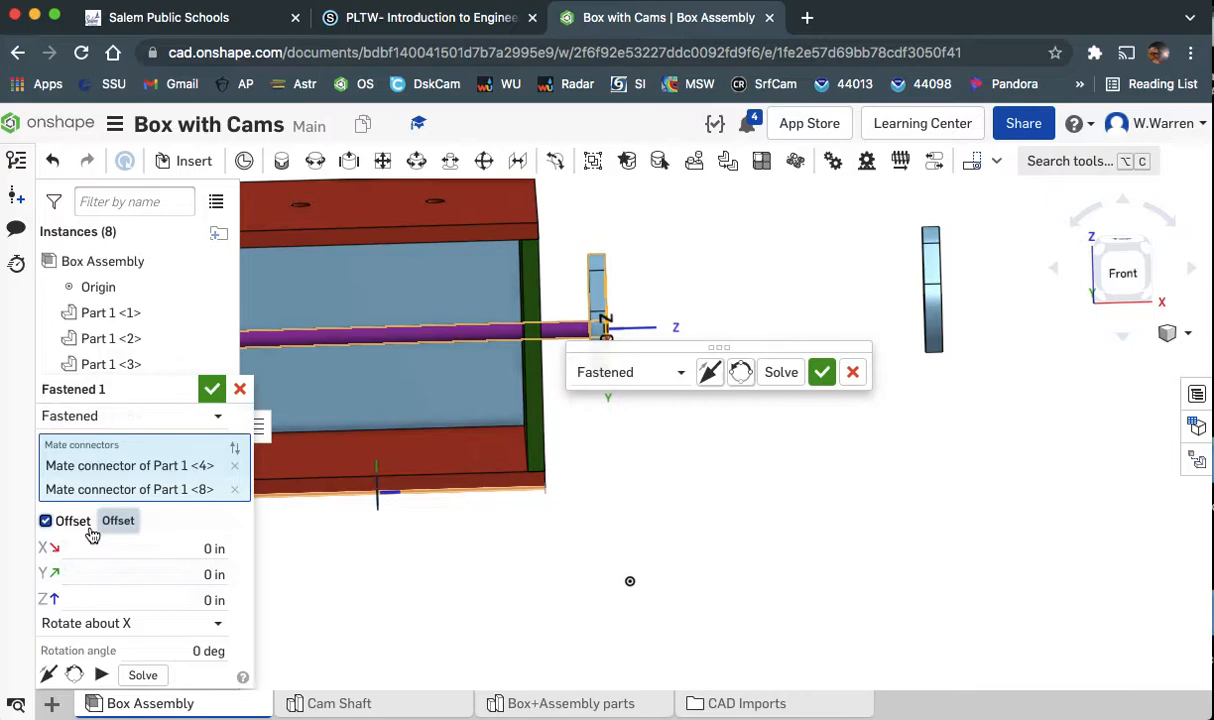
{"action": "left_click", "coordinate": [119, 600]}
{"action": "type", "text": "-"}
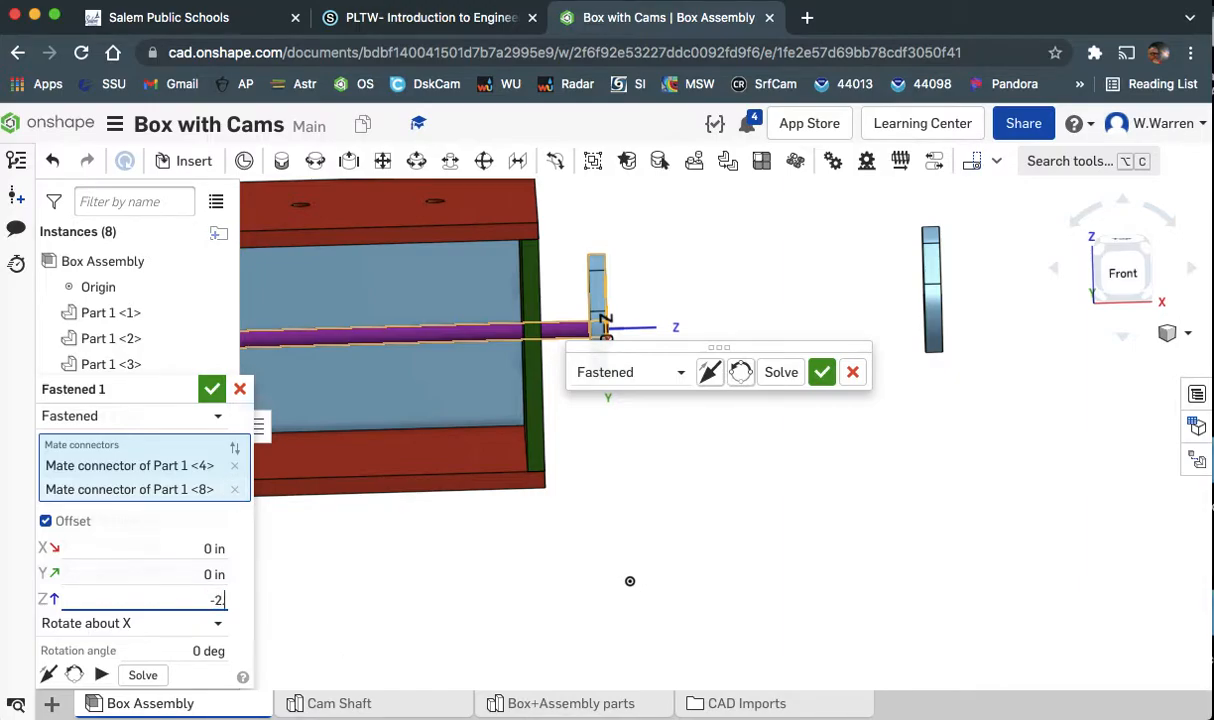
{"action": "type", "text": "2.5"}
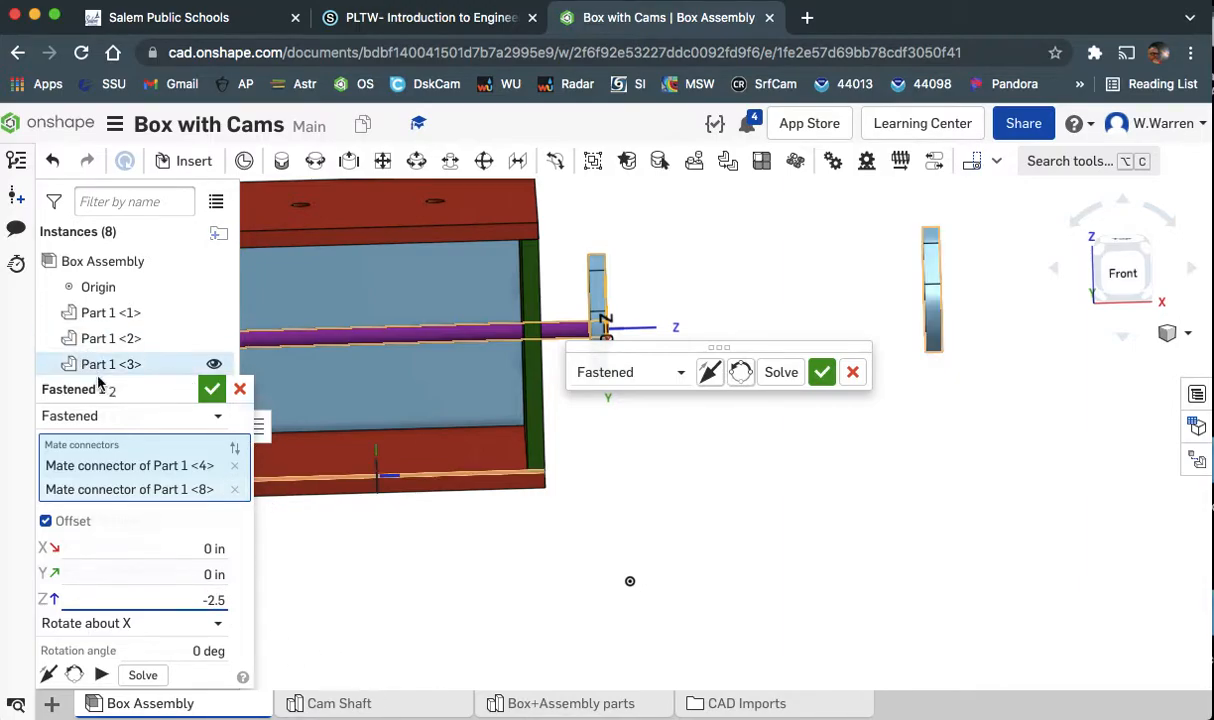
{"action": "key", "text": "Return"}
{"action": "mouse_move", "coordinate": [1063, 639]}
{"action": "right_mouse_down"}
{"action": "mouse_move", "coordinate": [1076, 634]}
{"action": "mouse_move", "coordinate": [1070, 606]}
{"action": "mouse_move", "coordinate": [1064, 716]}
{"action": "mouse_move", "coordinate": [1014, 678]}
{"action": "mouse_move", "coordinate": [1078, 645]}
{"action": "mouse_move", "coordinate": [1045, 628]}
{"action": "right_mouse_up"}
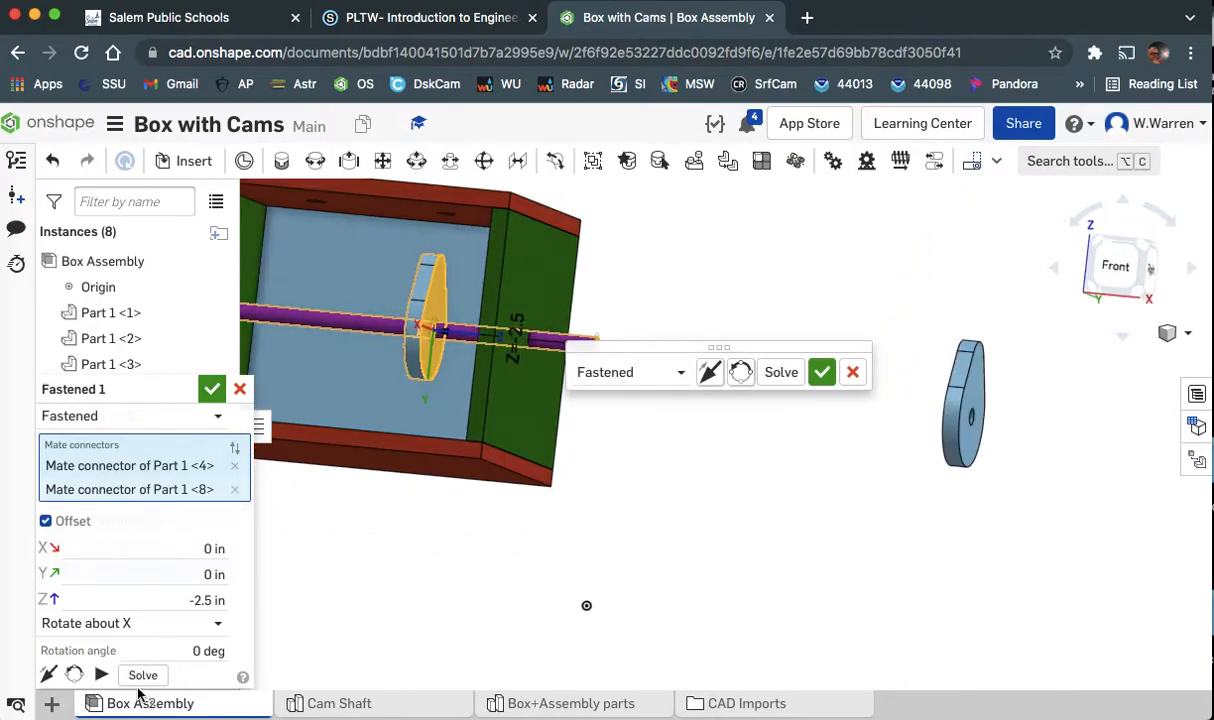
Change the Z offset of the first cam's Fastened mate to -2.375 in.
{"action": "double_click", "coordinate": [210, 600]}
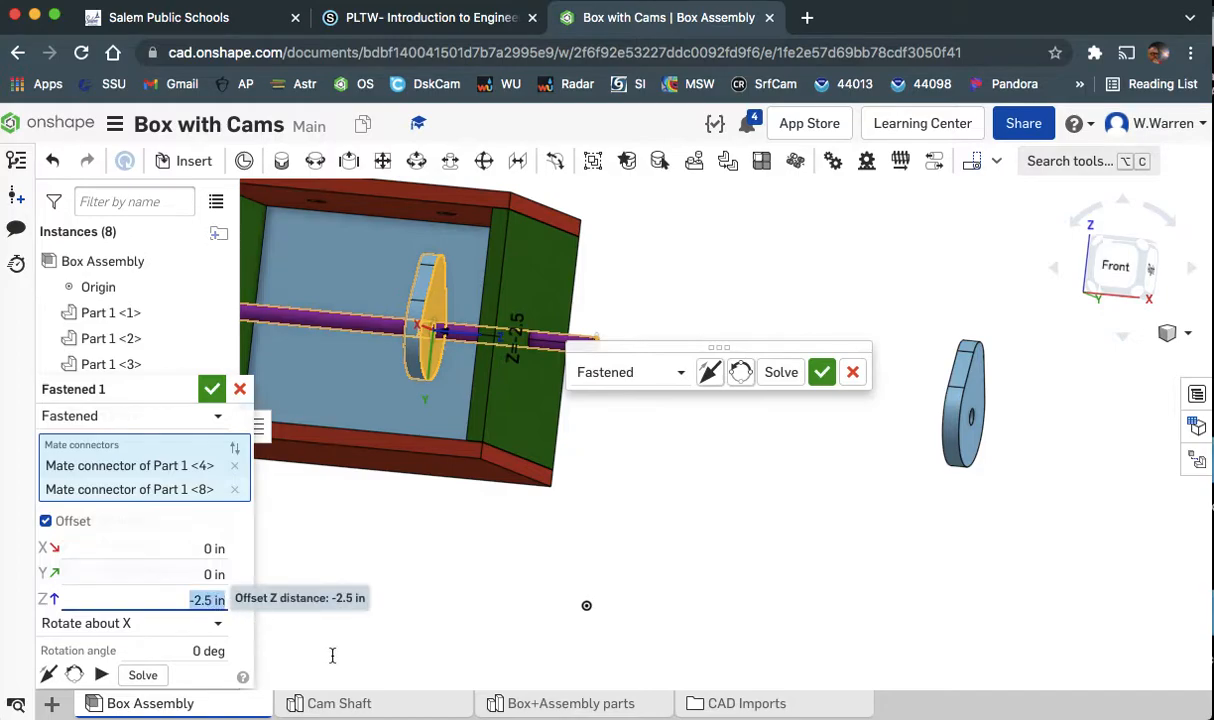
{"action": "key", "text": "Left"}
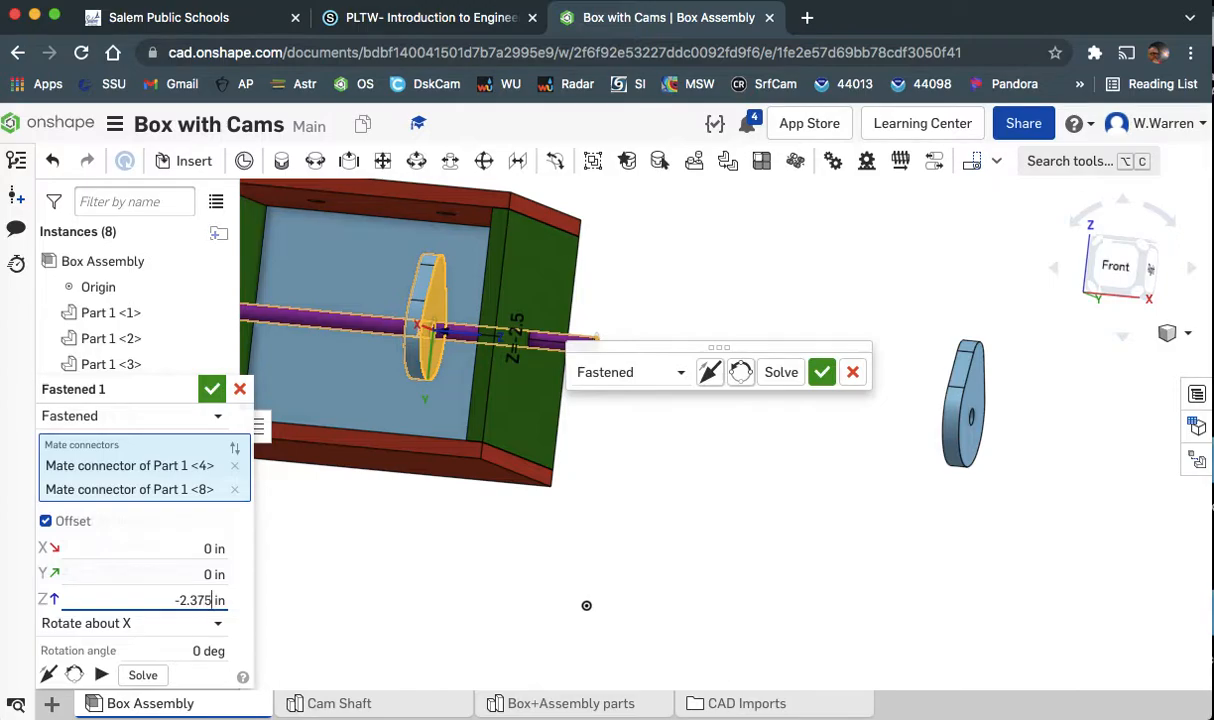
{"action": "key", "text": "Return"}
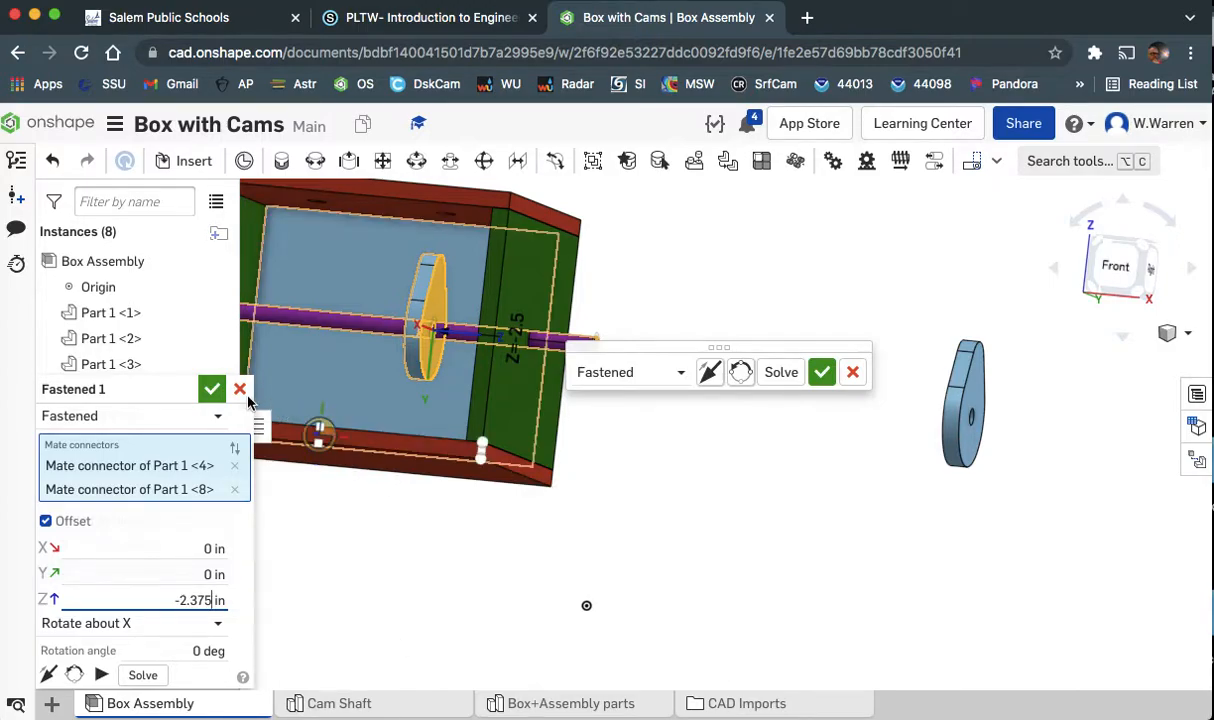
{"action": "left_click", "coordinate": [172, 393]}
Check the first cam's alignment with the top panel's hole from above, accept its Fastened mate and leave the mate command.
{"action": "right_click_drag", "start_coordinate": [352, 504], "coordinate": [371, 612]}
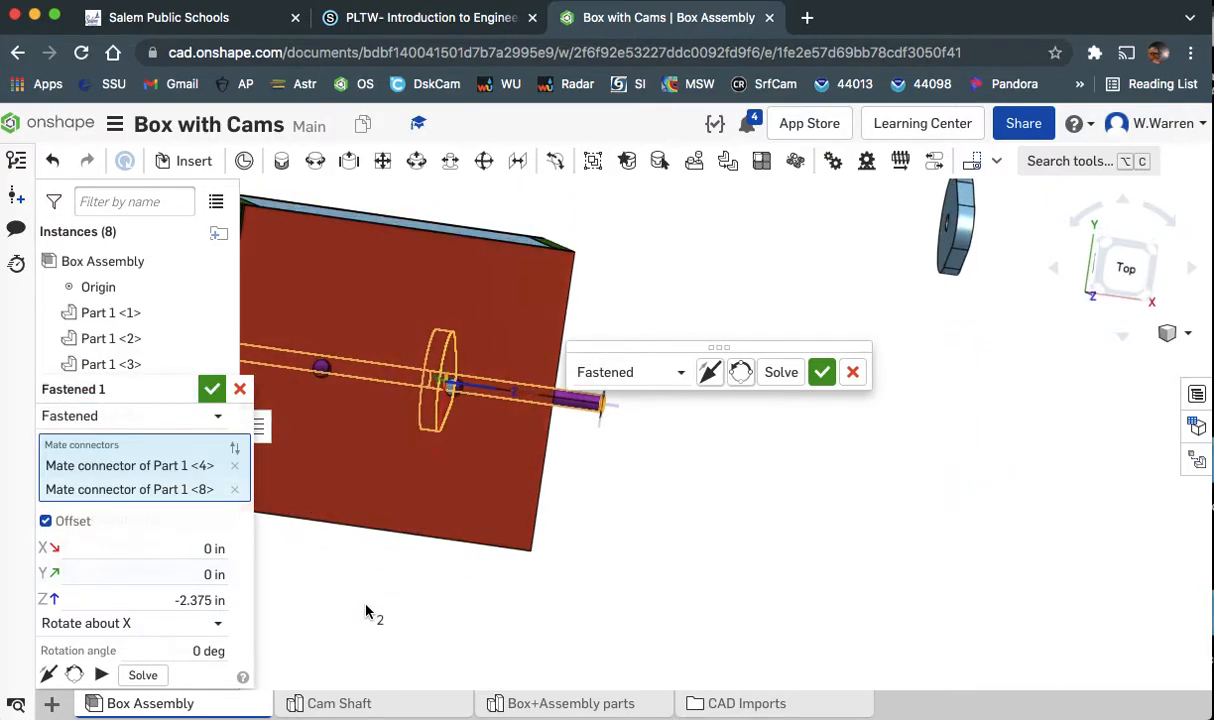
{"action": "left_click", "coordinate": [1118, 262]}
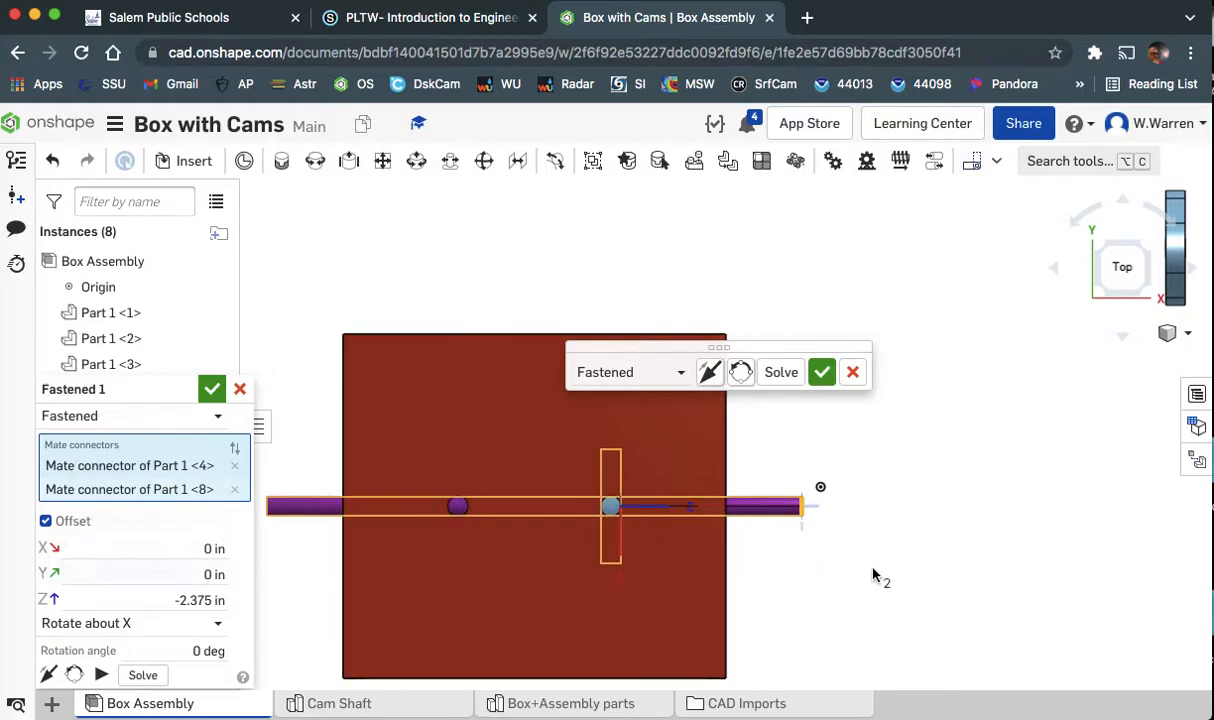
{"action": "right_click_drag", "start_coordinate": [872, 573], "coordinate": [875, 545]}
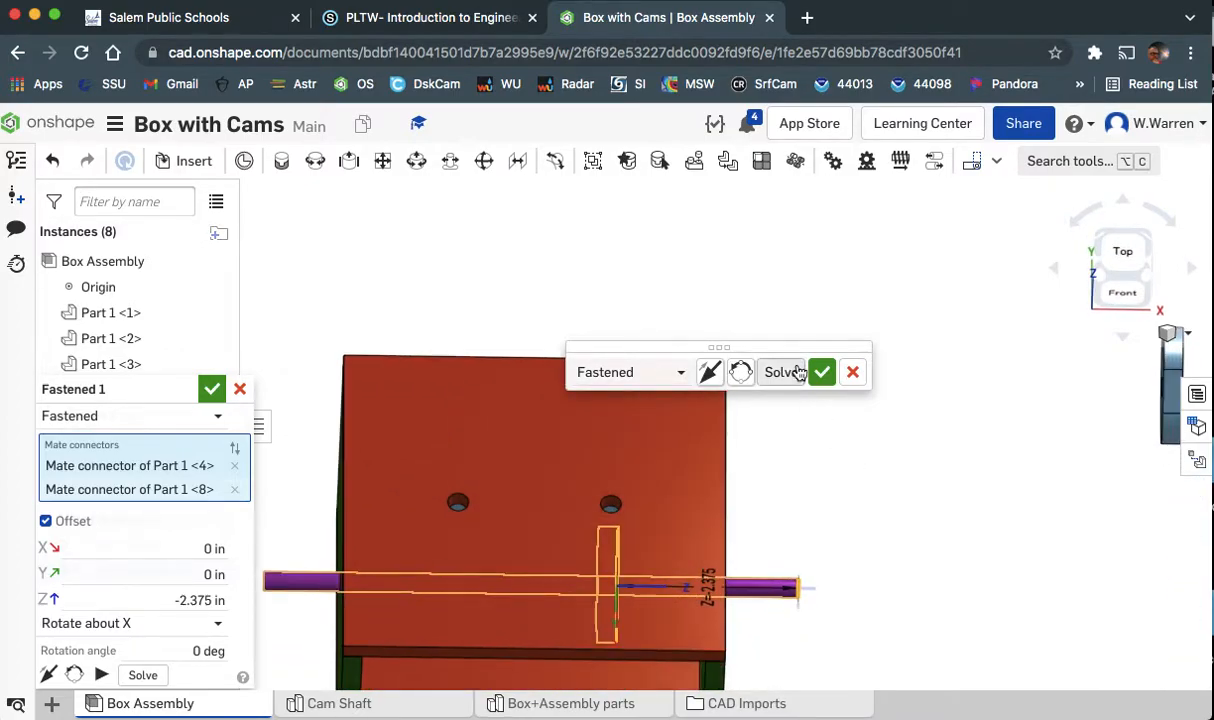
{"action": "left_click", "coordinate": [1115, 266]}
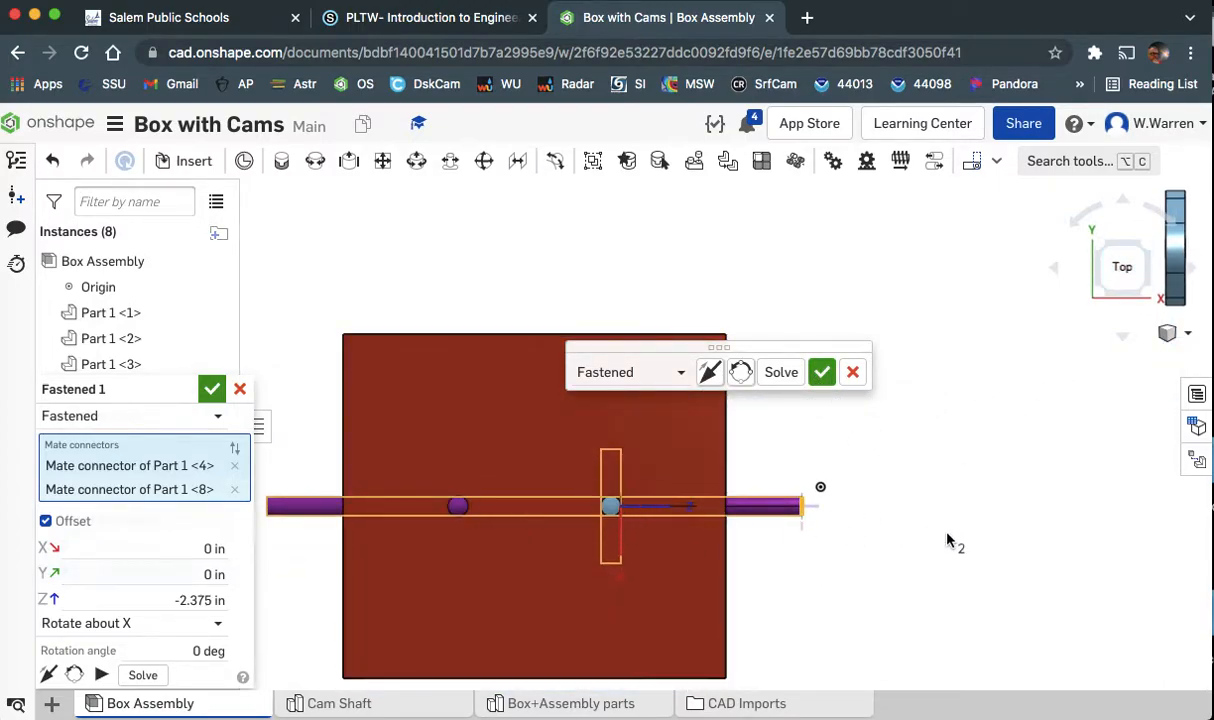
{"action": "left_click", "coordinate": [821, 372]}
{"action": "right_click_drag", "start_coordinate": [855, 591], "coordinate": [906, 452]}
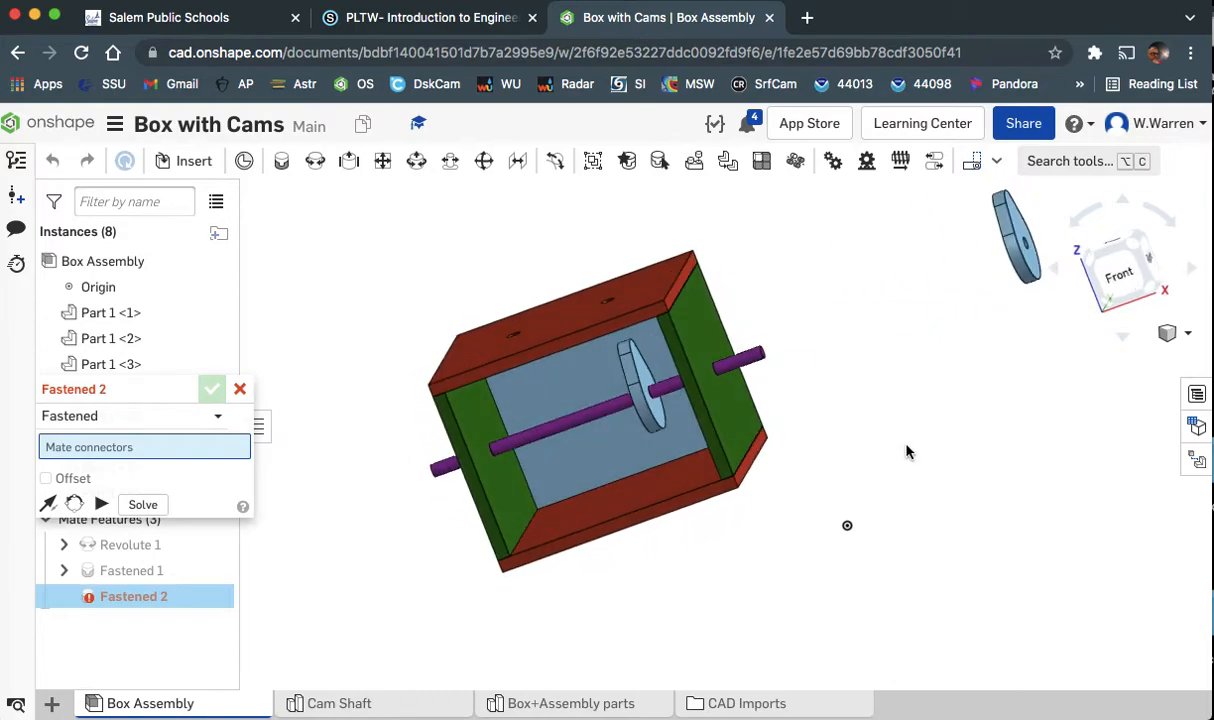
{"action": "left_click", "coordinate": [1118, 274]}
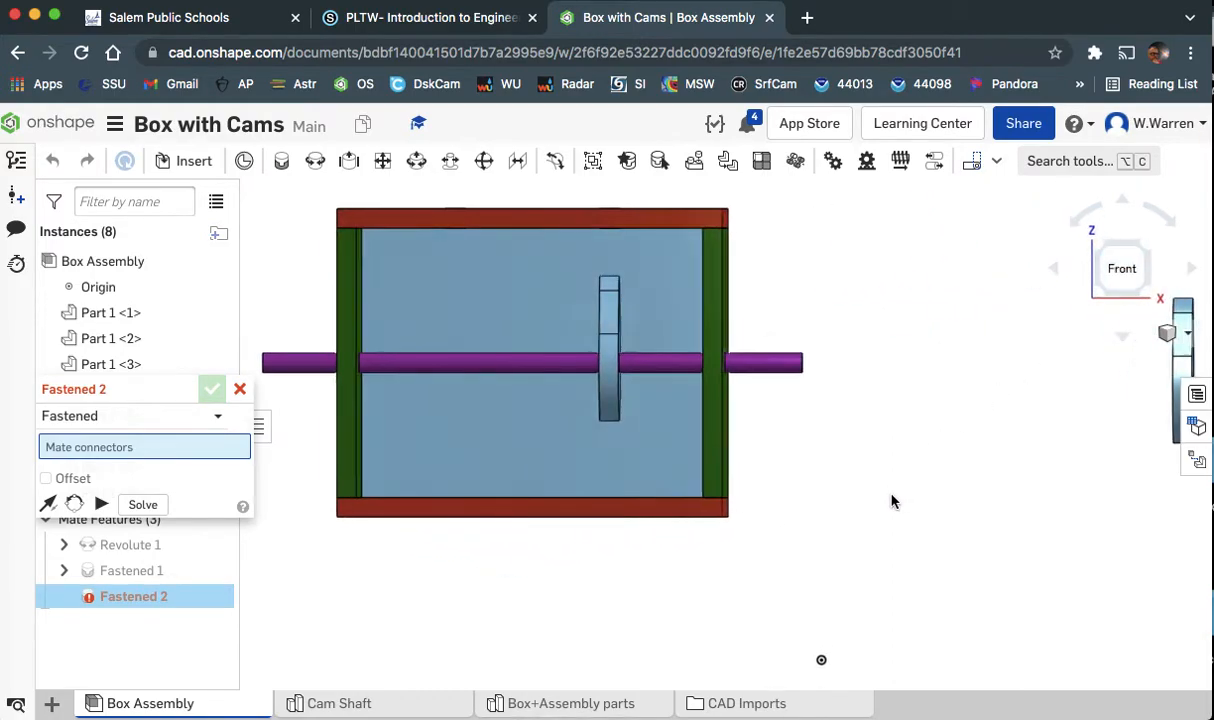
{"action": "right_click_drag", "start_coordinate": [881, 504], "coordinate": [878, 509]}
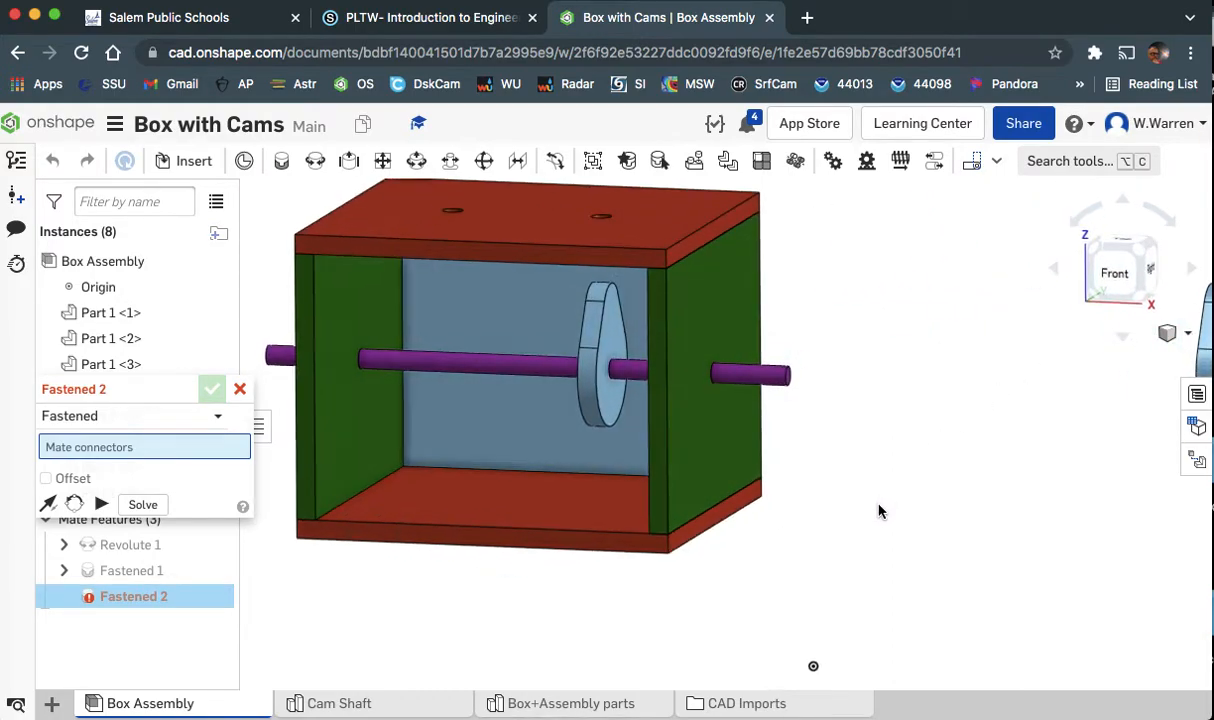
{"action": "left_click", "coordinate": [239, 390]}
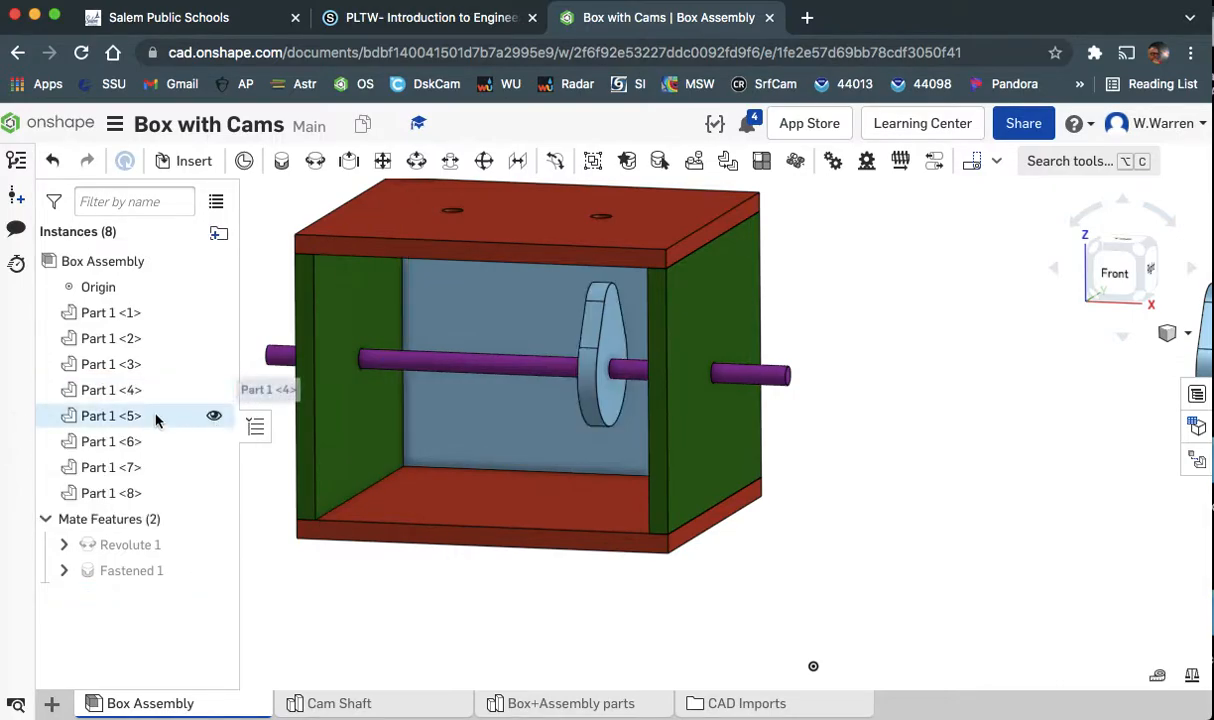
Animate the shaft's Revolute mate from 0 to 360 deg to watch the cam turn, and close the animation.
{"action": "right_click", "coordinate": [141, 550]}
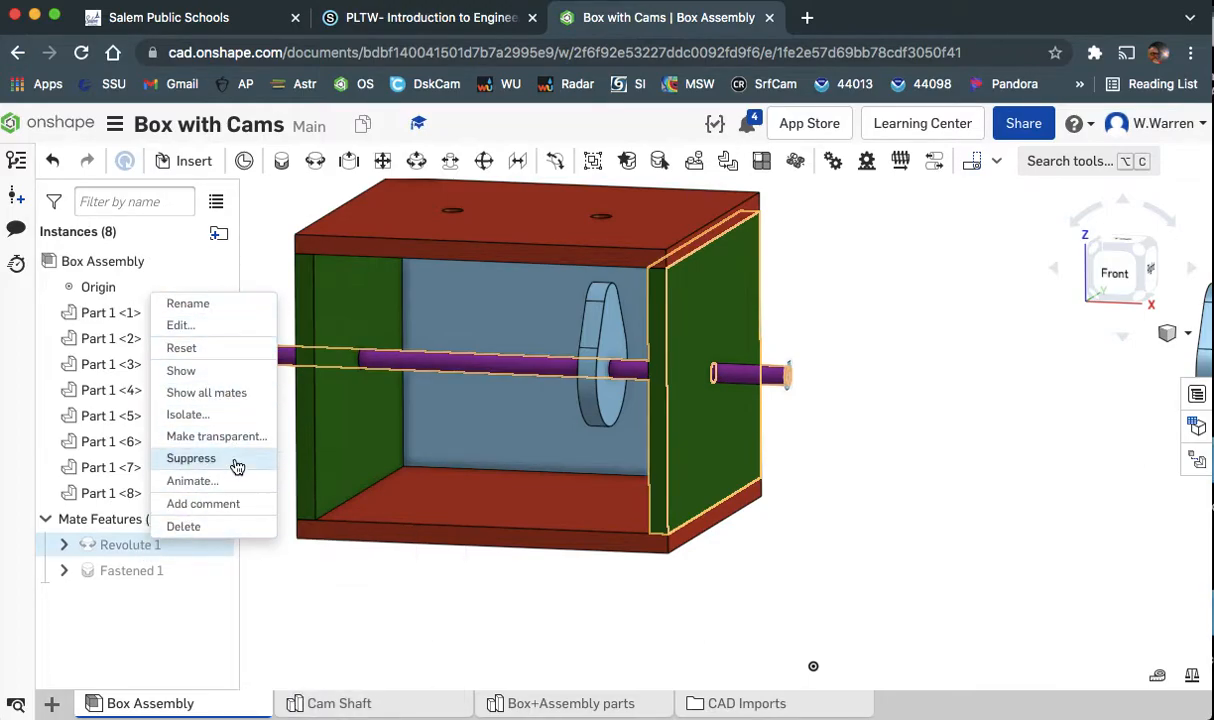
{"action": "left_click", "coordinate": [232, 481]}
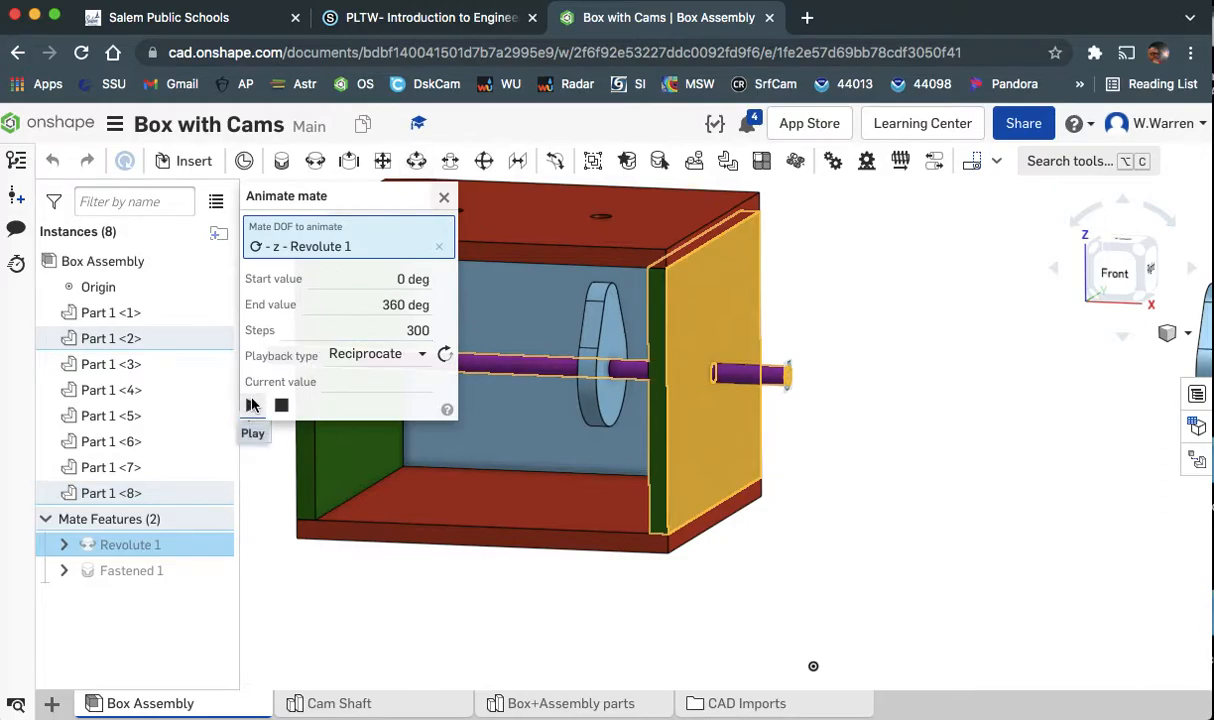
{"action": "left_click", "coordinate": [251, 404]}
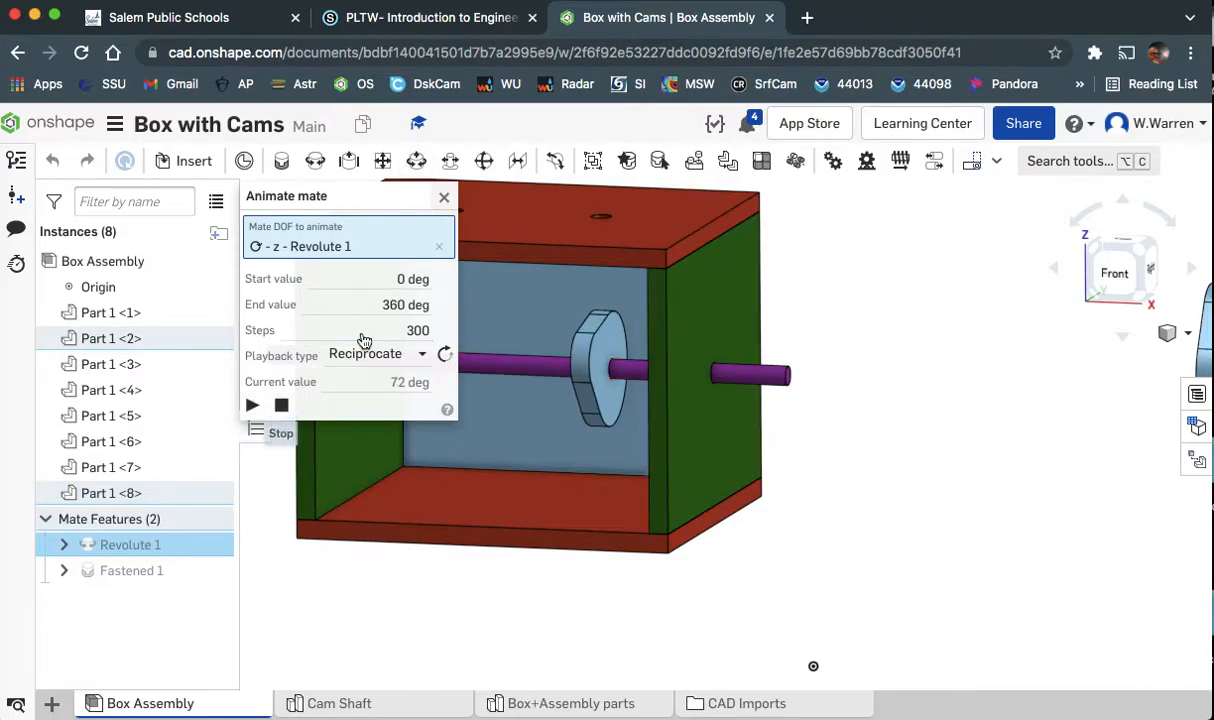
{"action": "left_click", "coordinate": [444, 197]}
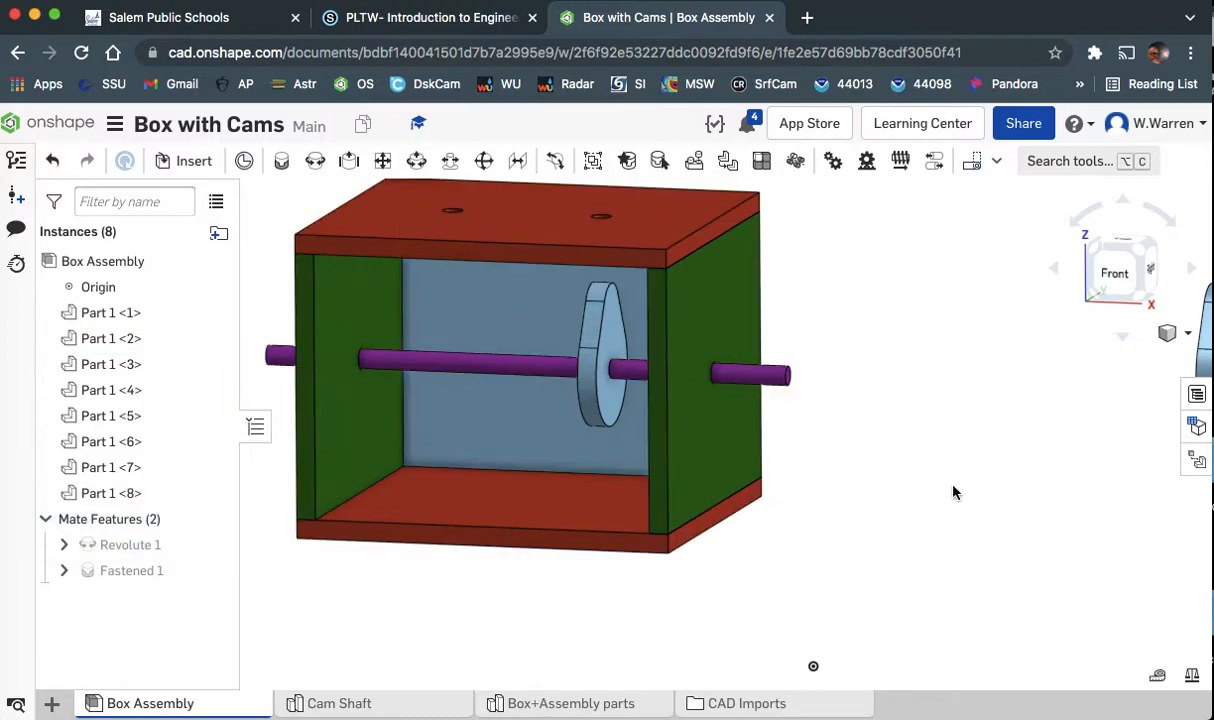
Start a Fastened mate joining the loose cam's hole centre to the centre of the shaft's end face beyond the opposite green side panel.
{"action": "scroll", "coordinate": [916, 521], "scroll_direction": "down", "scroll_amount": 2}
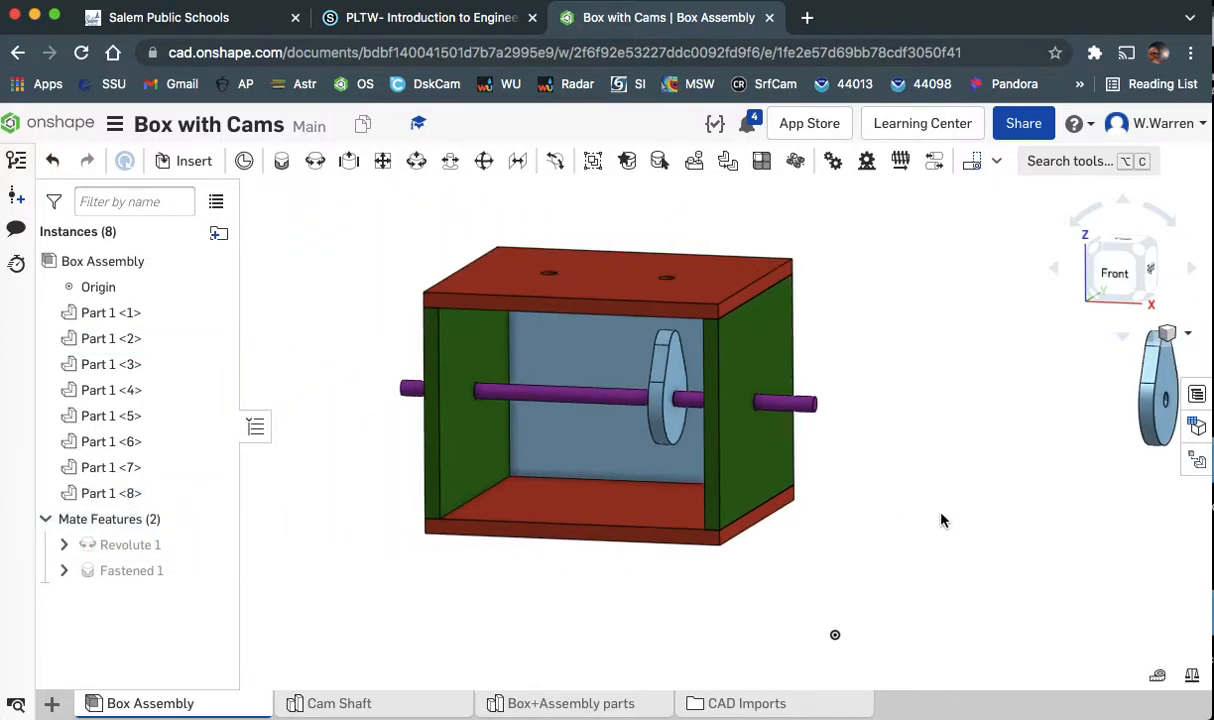
{"action": "right_click_drag", "start_coordinate": [978, 517], "coordinate": [910, 528]}
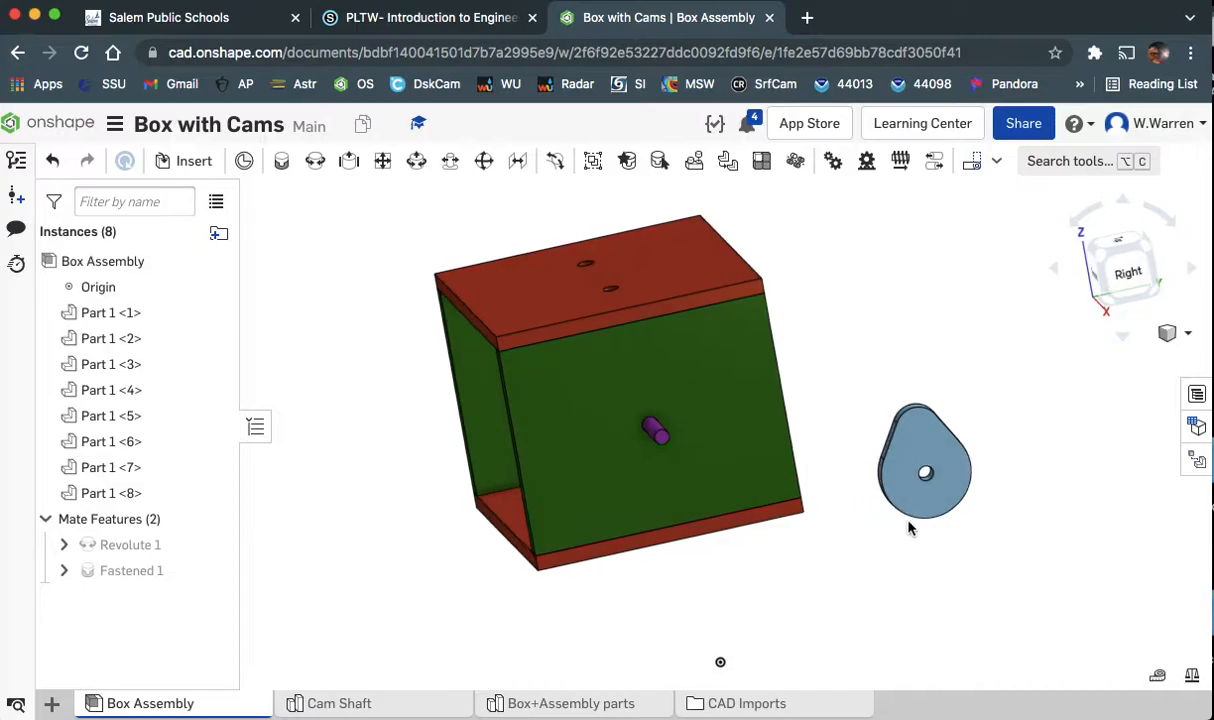
{"action": "left_click", "coordinate": [282, 161]}
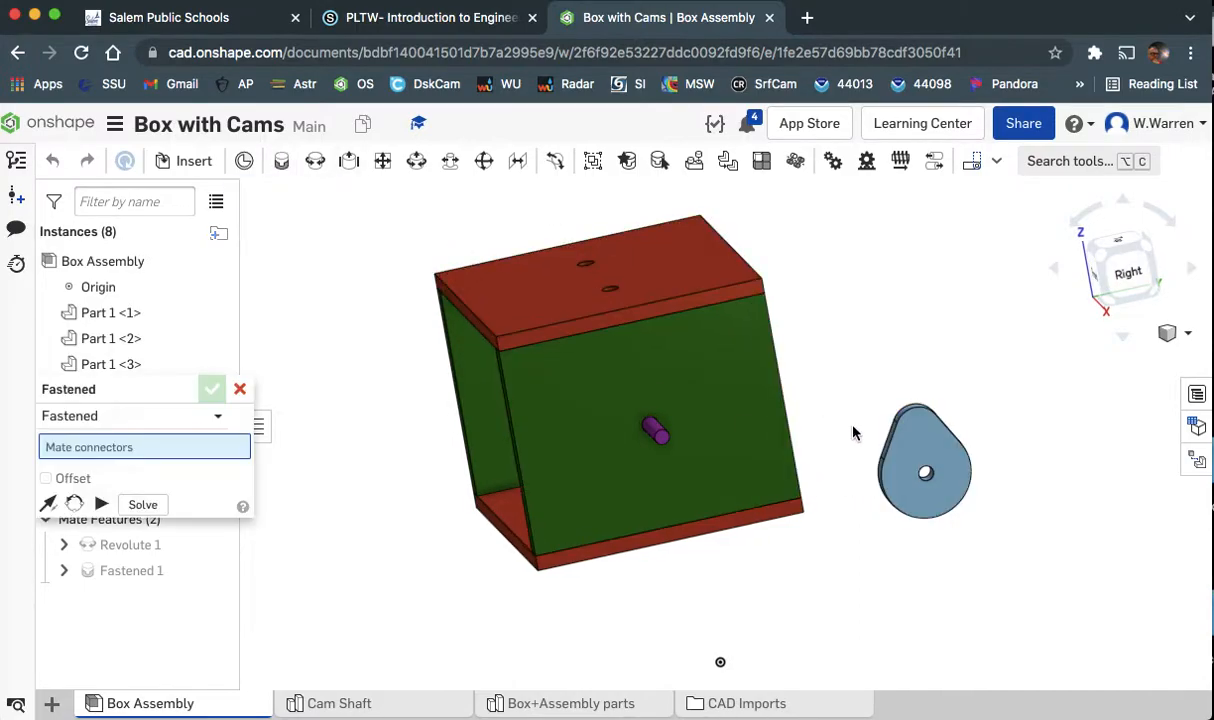
{"action": "scroll", "coordinate": [925, 481], "scroll_direction": "up", "scroll_amount": 5}
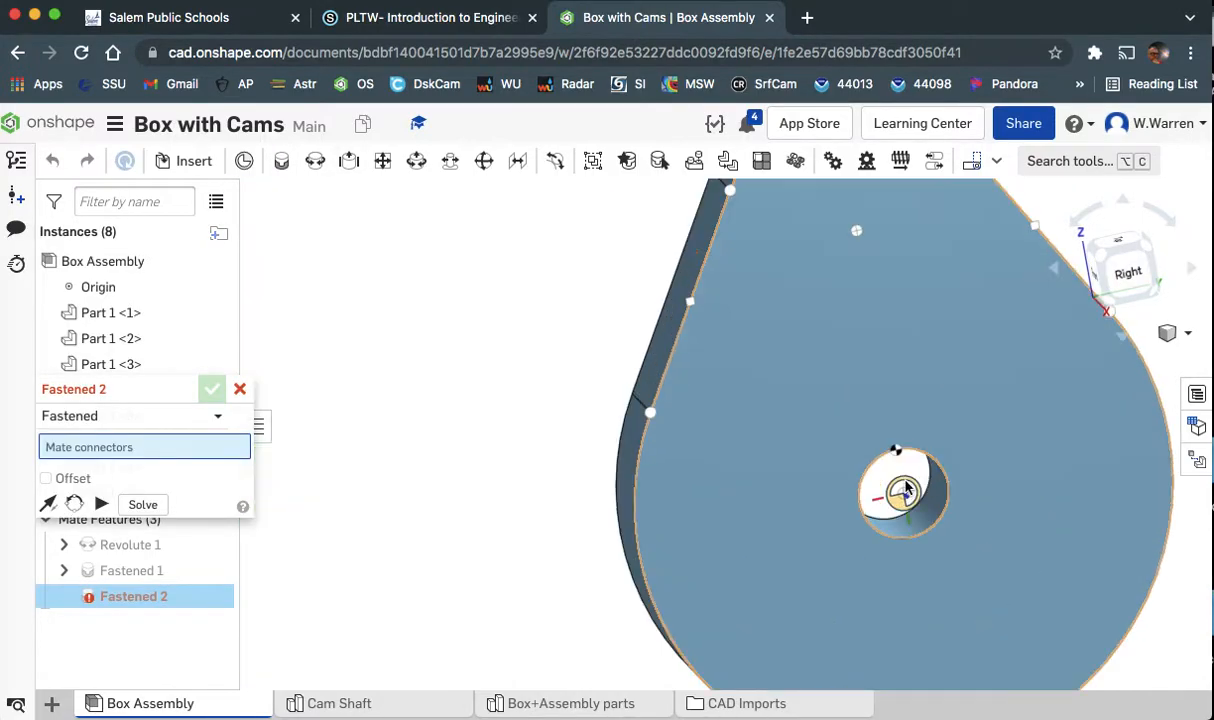
{"action": "left_click", "coordinate": [903, 489]}
{"action": "scroll", "coordinate": [900, 490], "scroll_direction": "down", "scroll_amount": 8}
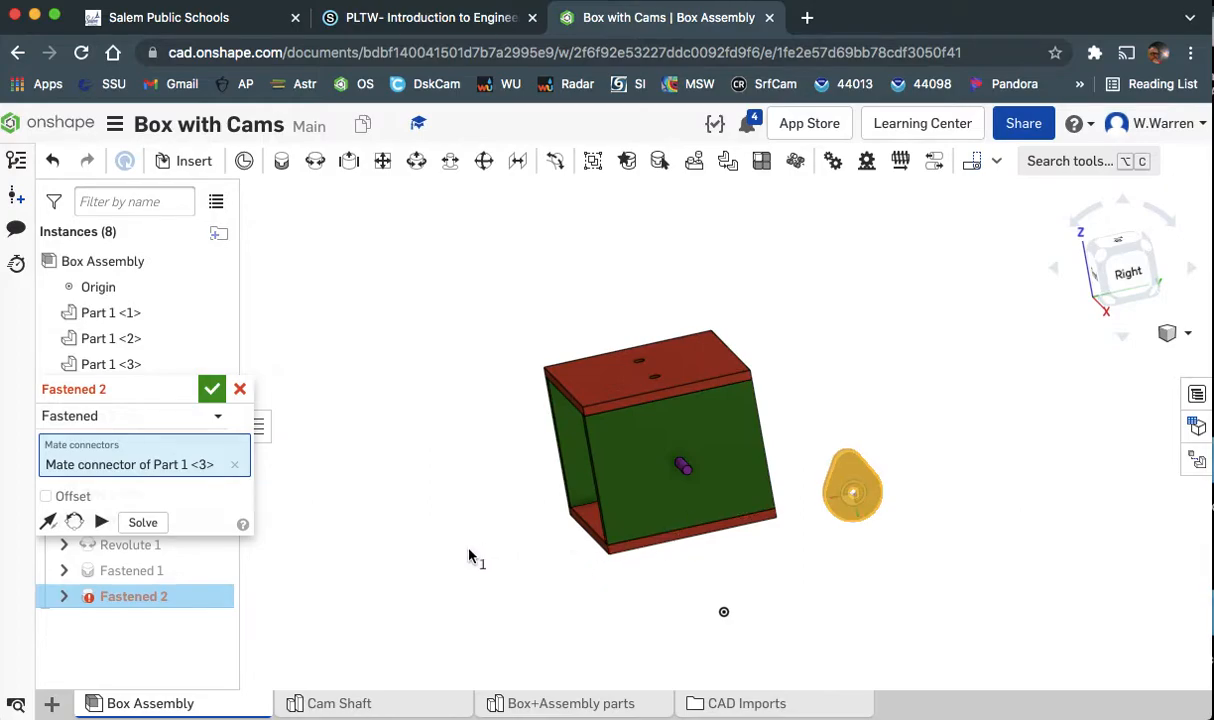
{"action": "right_click_drag", "start_coordinate": [466, 557], "coordinate": [603, 611]}
{"action": "scroll", "coordinate": [476, 427], "scroll_direction": "up", "scroll_amount": 10}
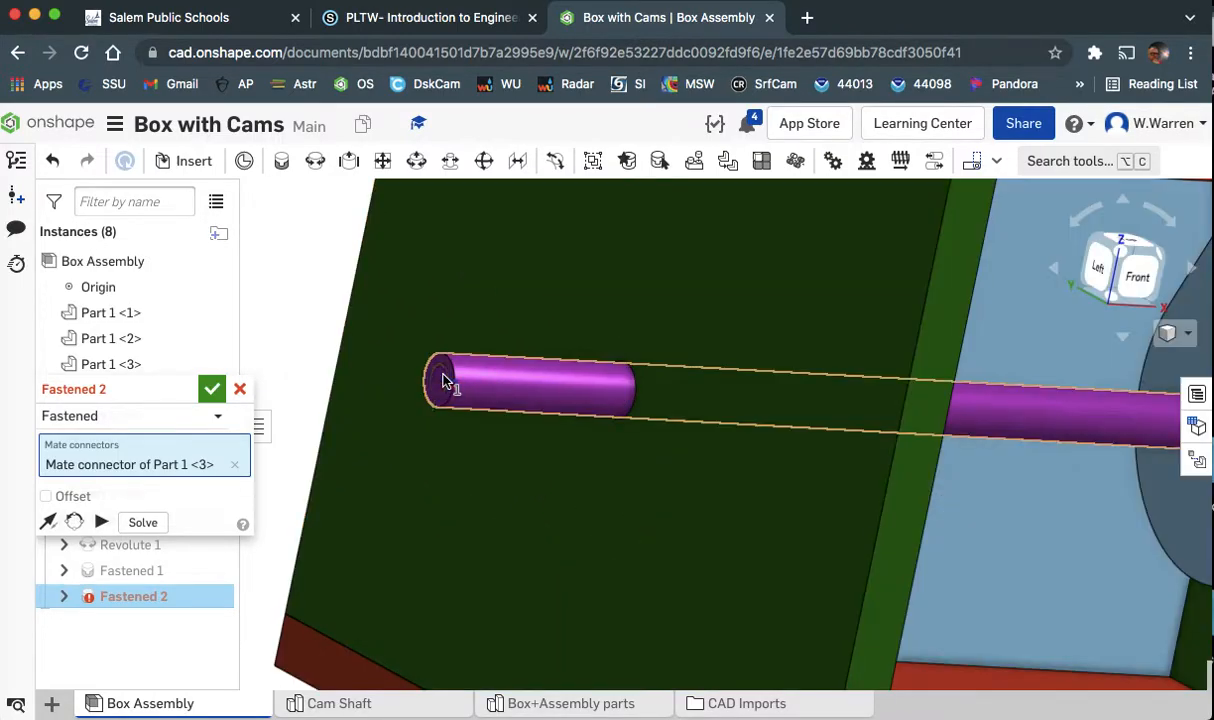
{"action": "left_click", "coordinate": [445, 382]}
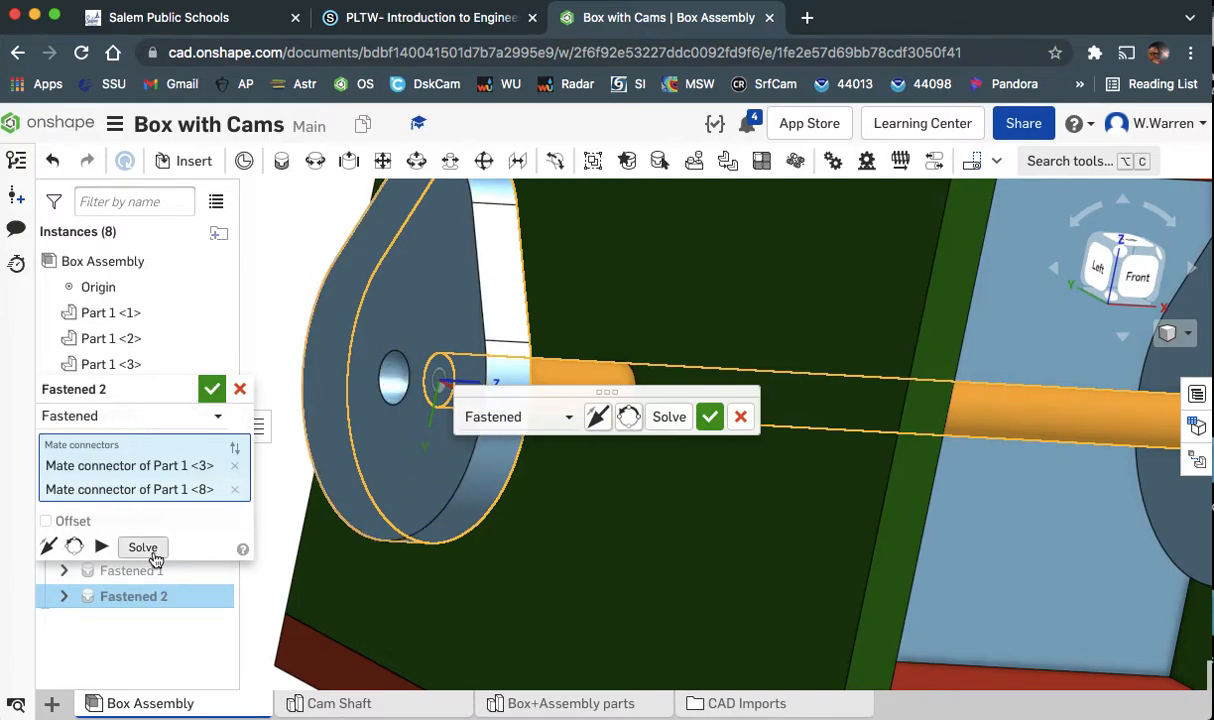
Enable the offset on the second cam's Fastened mate and set its Z distance to 2.375 in.
{"action": "left_click", "coordinate": [70, 524]}
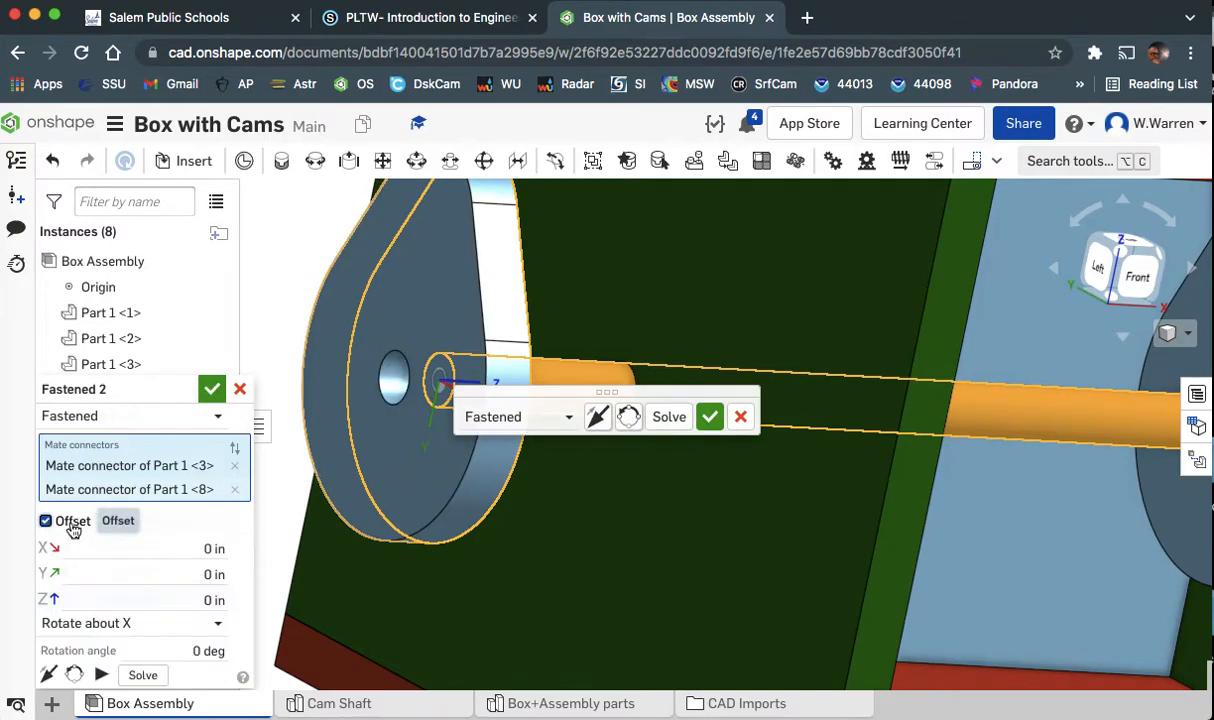
{"action": "left_click", "coordinate": [151, 600]}
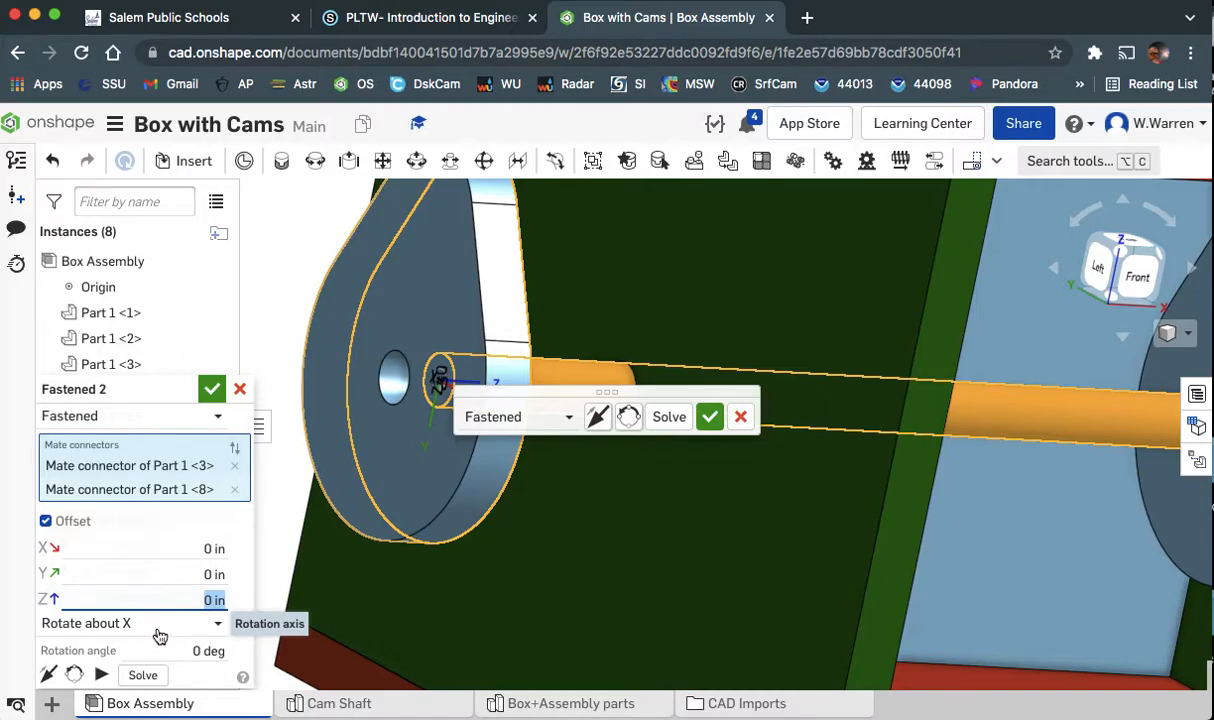
{"action": "type", "text": "2.375"}
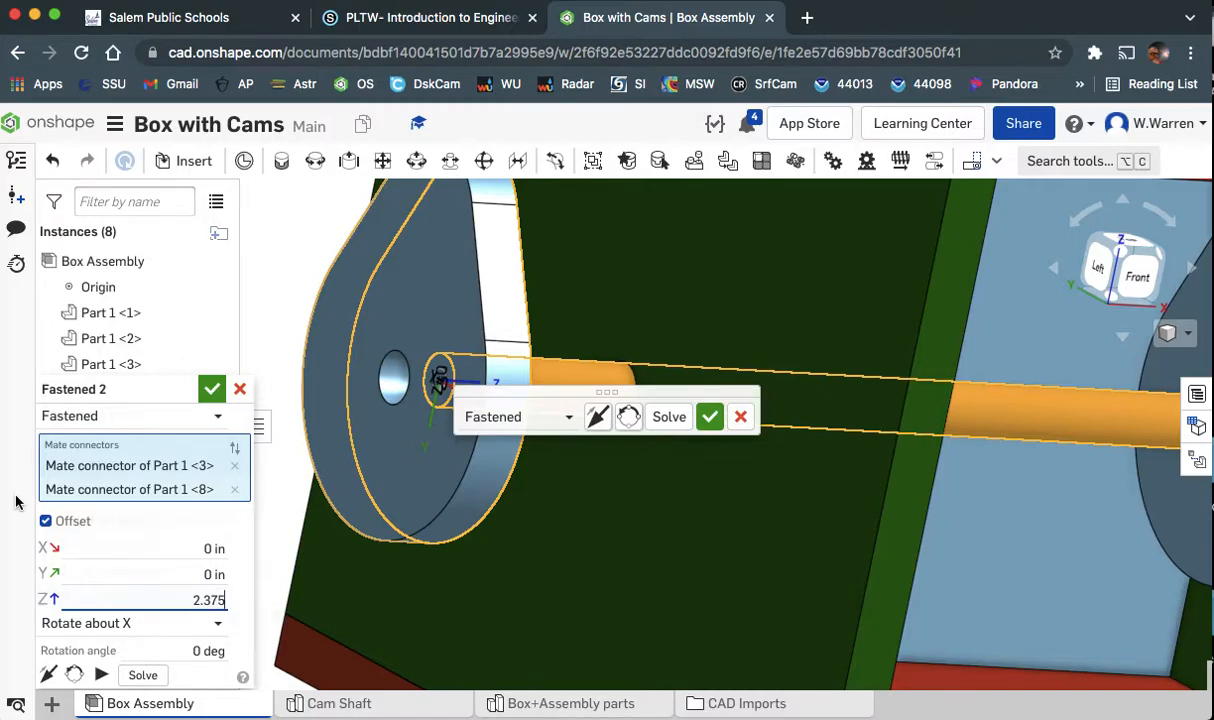
{"action": "key", "text": "Return"}
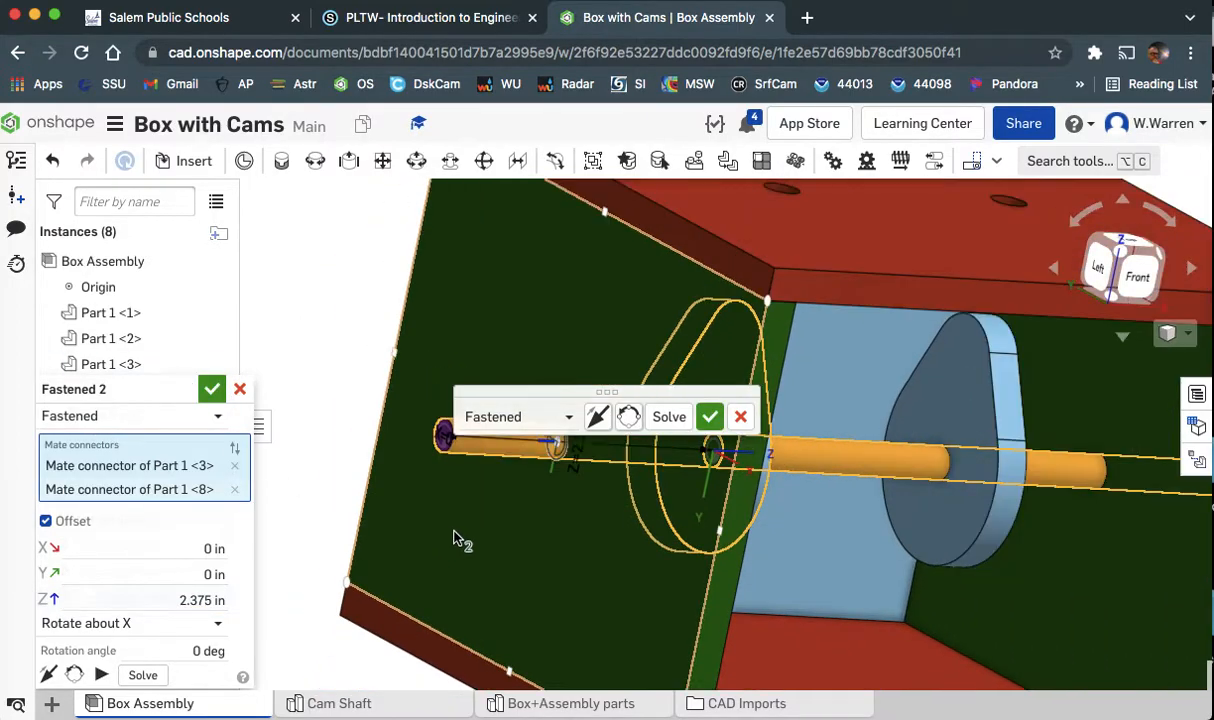
Compare the second cam with the top panel's hole from above and set its Z offset to 2.5 in.
{"action": "right_click_drag", "start_coordinate": [455, 539], "coordinate": [1062, 474]}
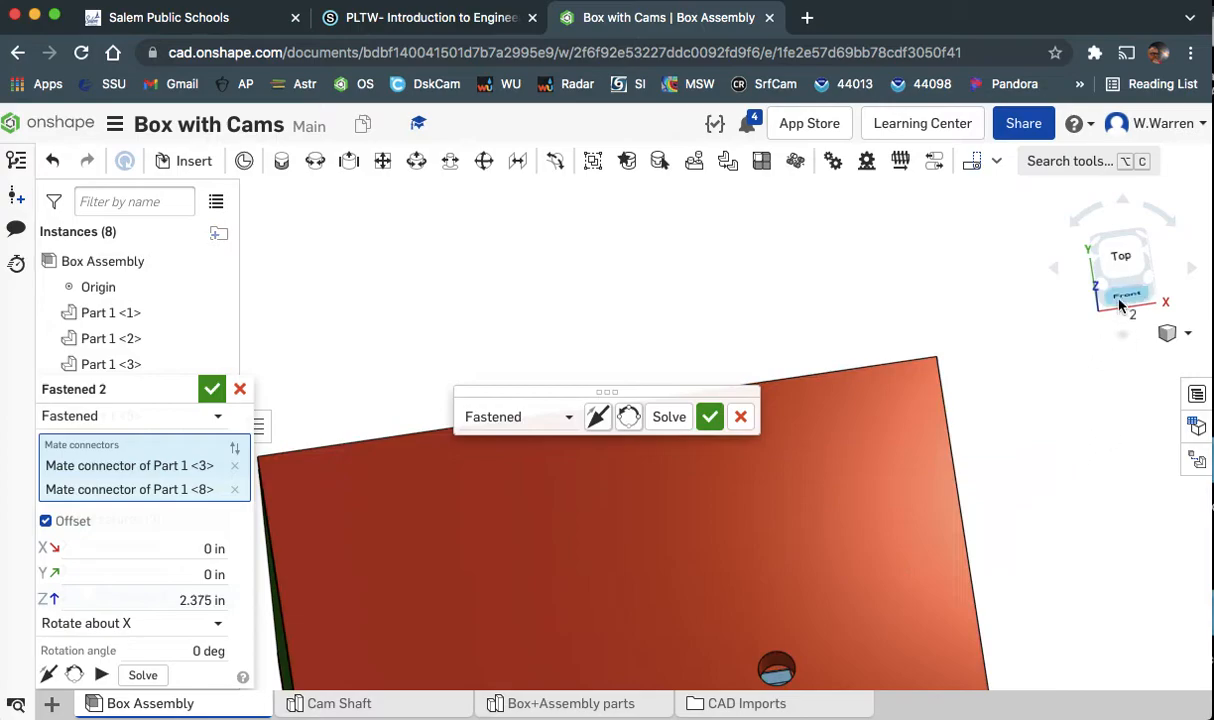
{"action": "left_click", "coordinate": [1122, 263]}
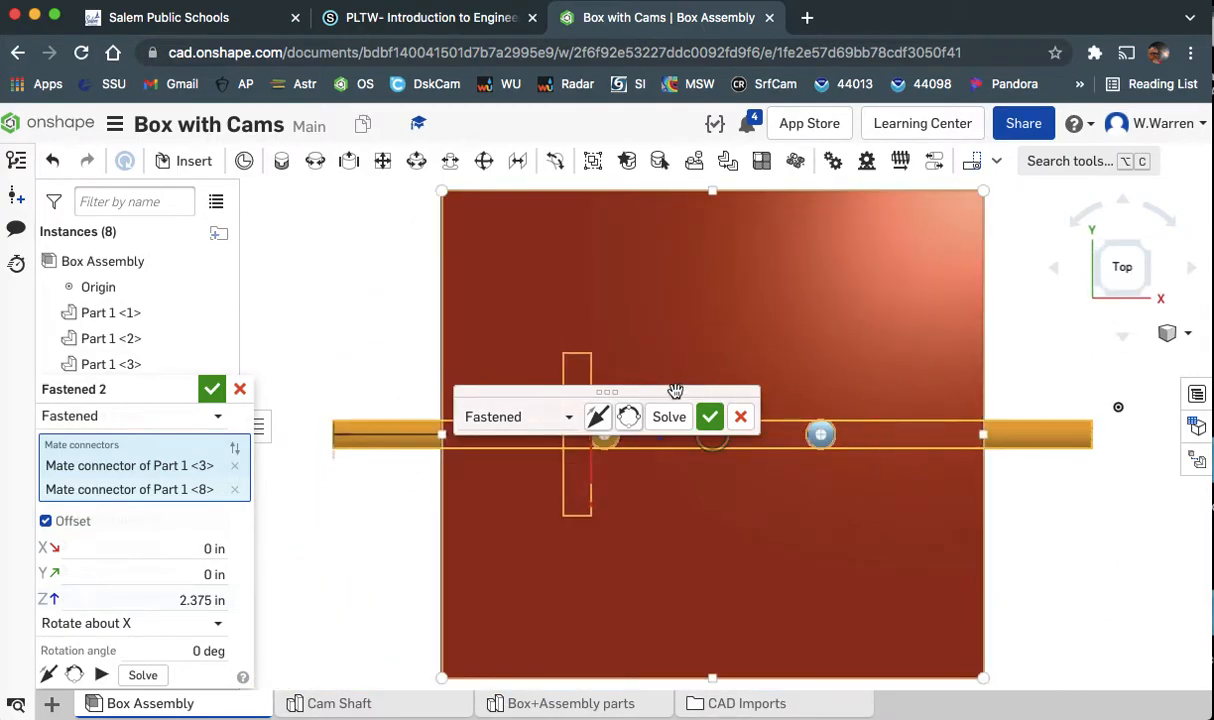
{"action": "left_click_drag", "start_coordinate": [679, 403], "coordinate": [516, 604]}
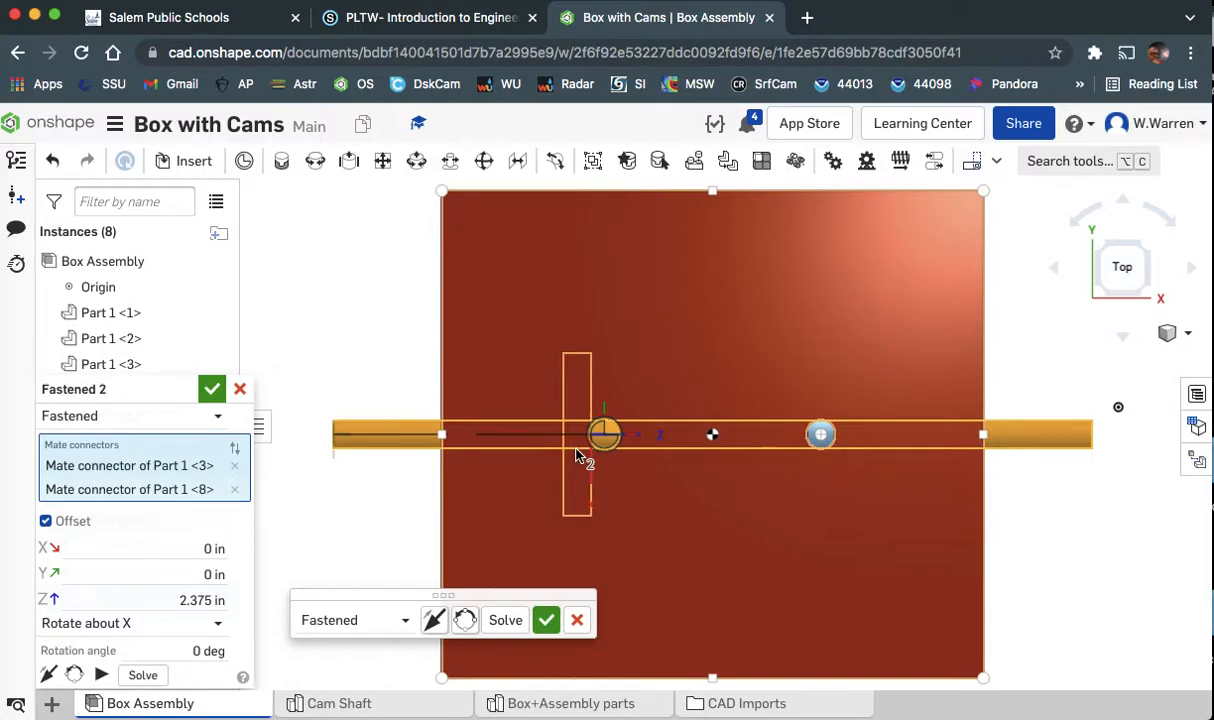
{"action": "left_click", "coordinate": [199, 600]}
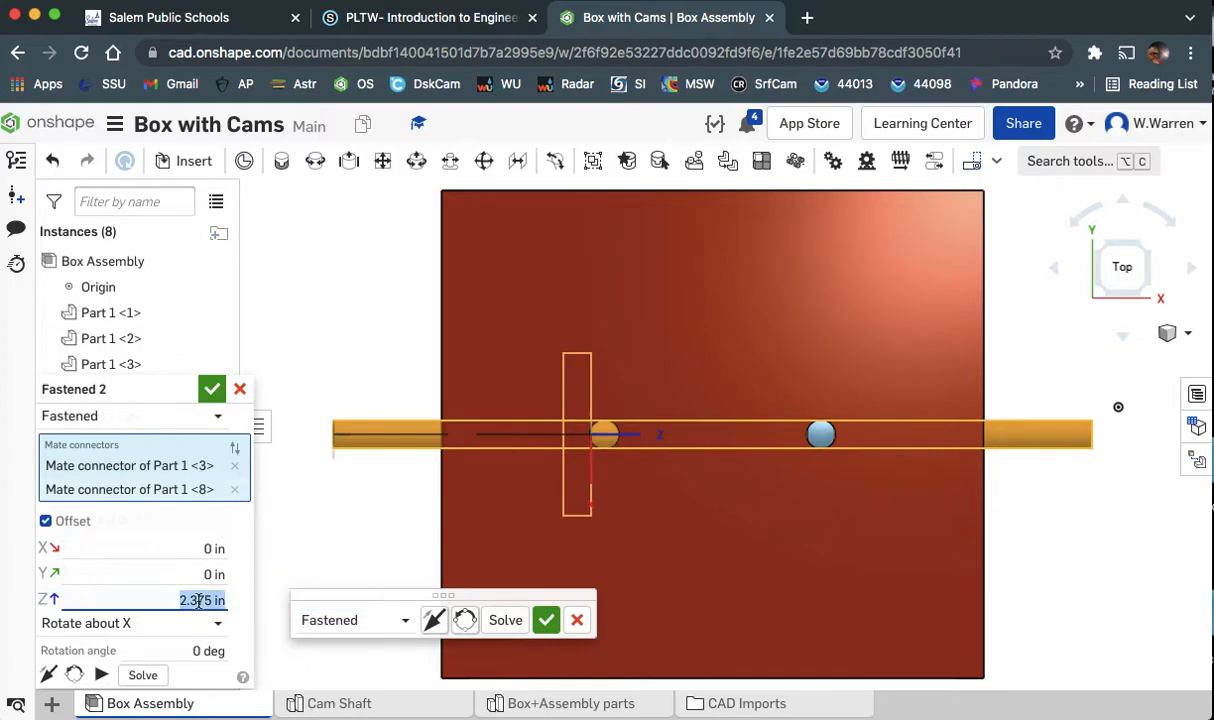
{"action": "type", "text": "2"}
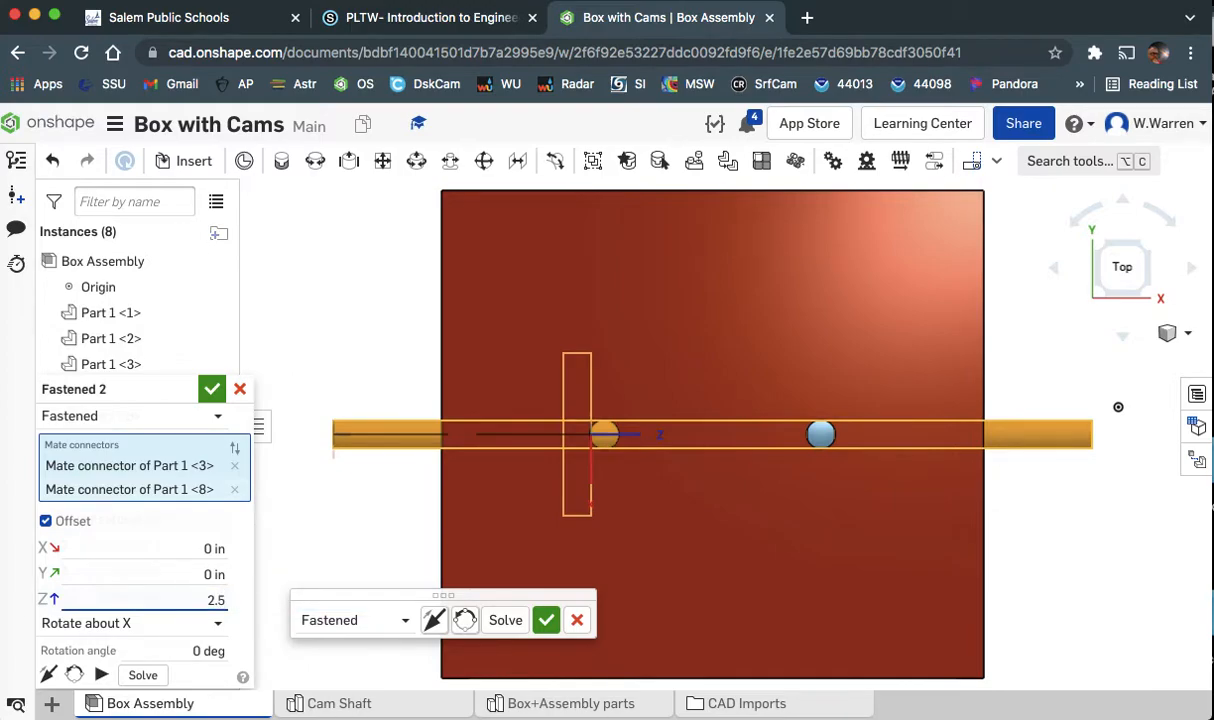
{"action": "type", "text": ".5"}
{"action": "key", "text": "Return"}
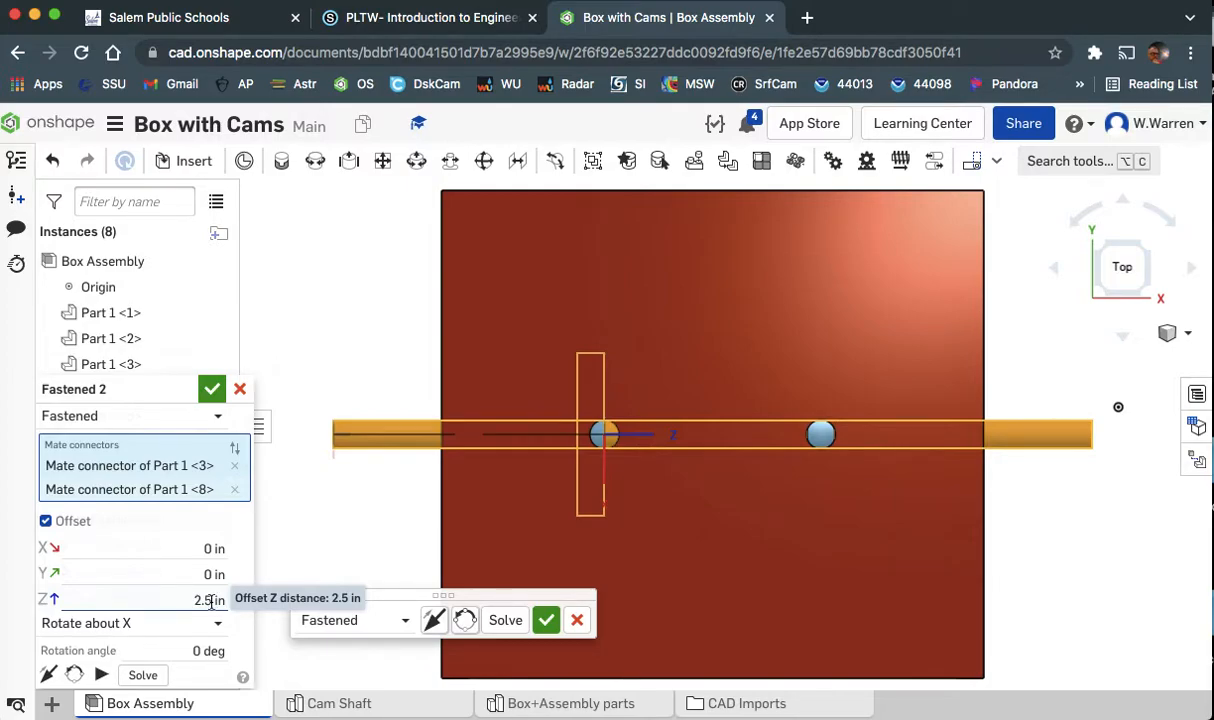
Set the Z offset of the second cam's Fastened mate to 2.625 in.
{"action": "left_click", "coordinate": [211, 600]}
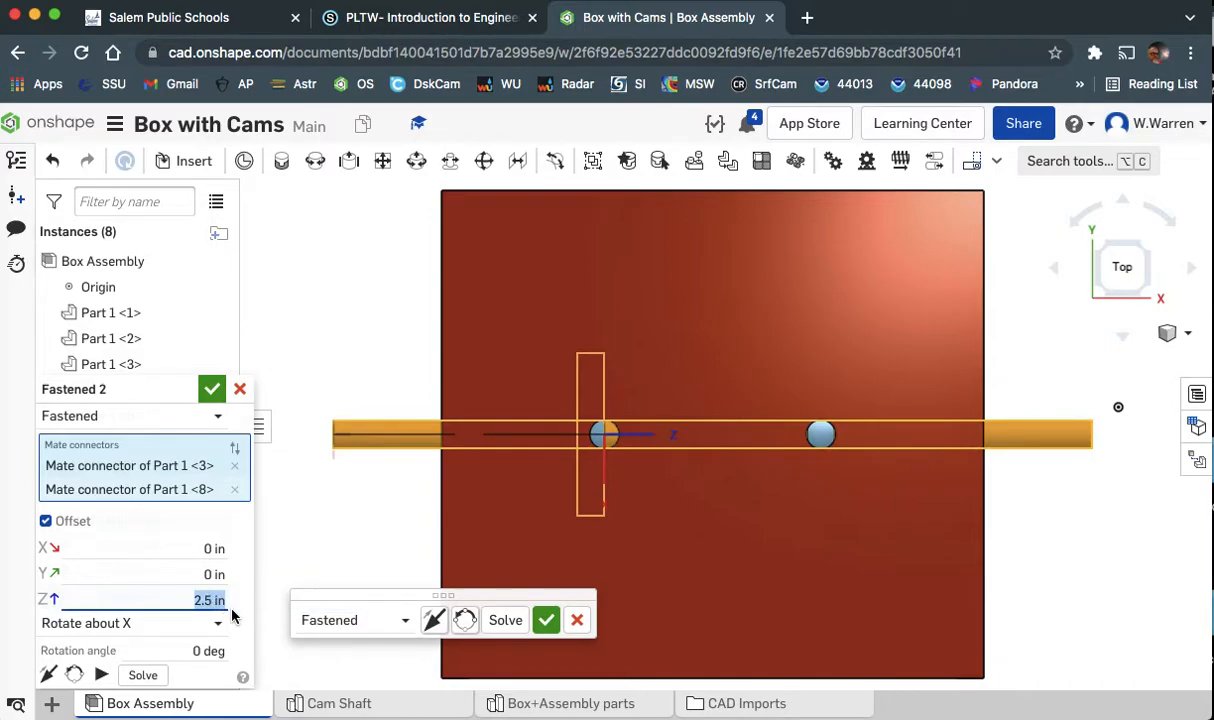
{"action": "key", "text": "Left"}
{"action": "key", "text": "Right"}
{"action": "type", "text": "6"}
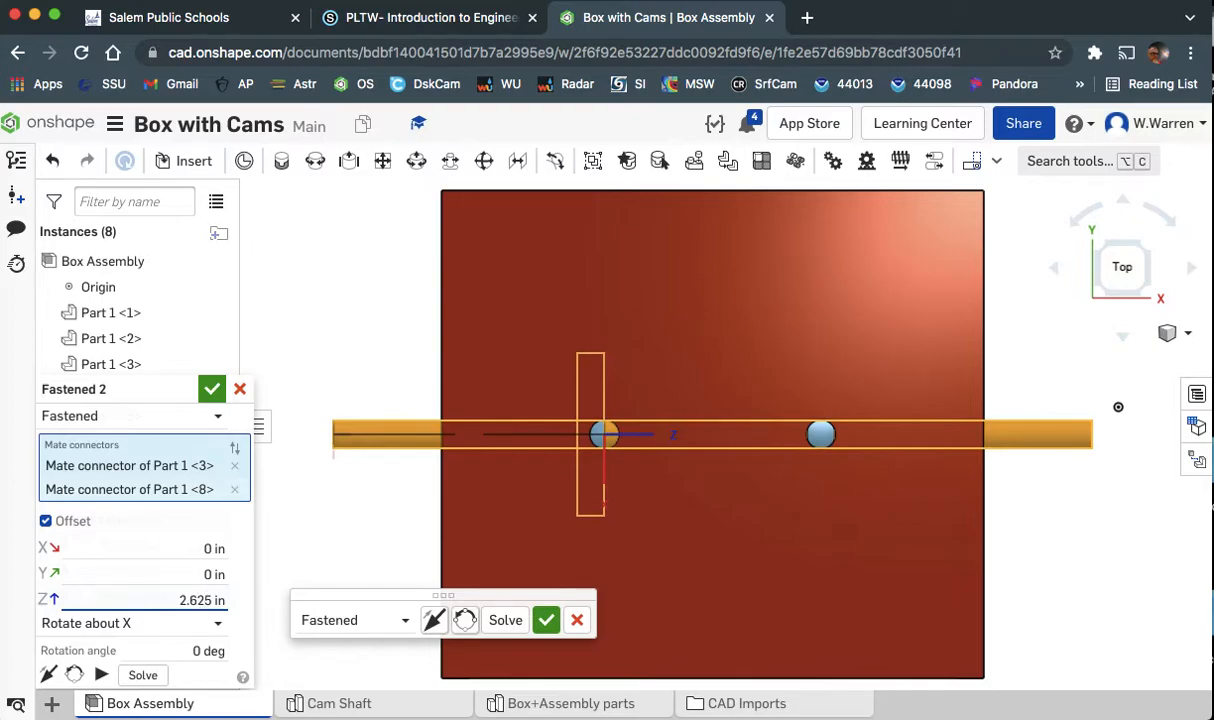
{"action": "left_click", "coordinate": [159, 393]}
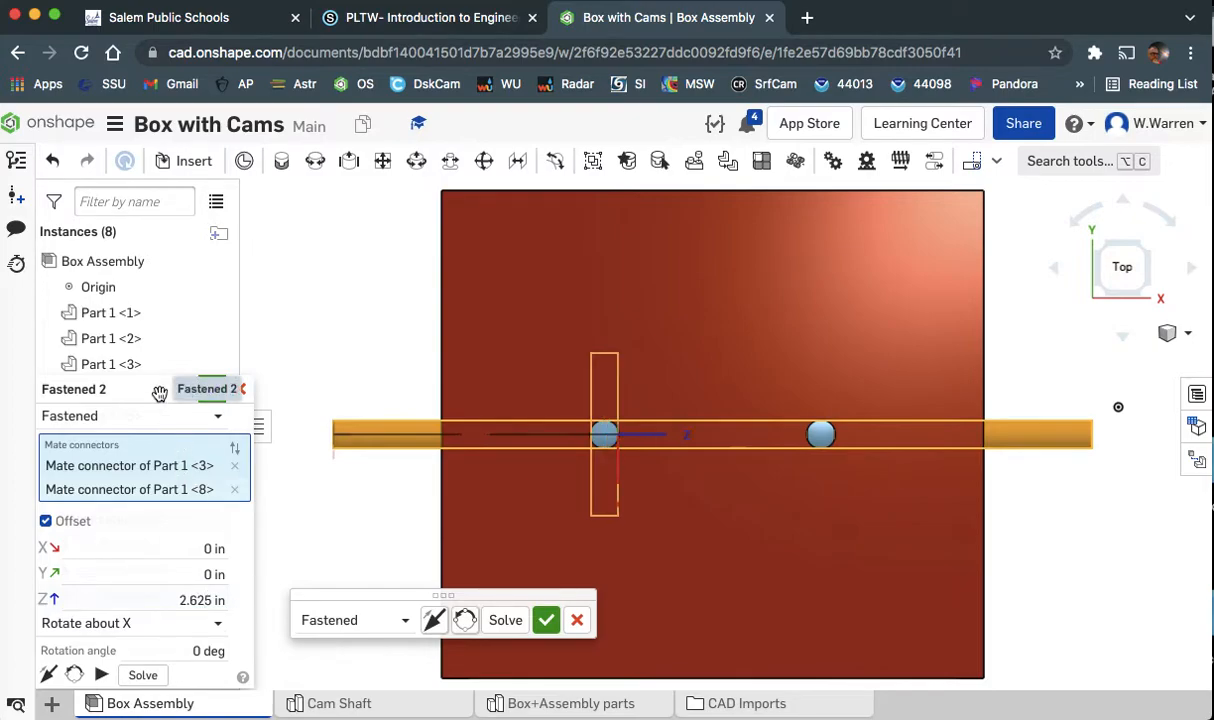
Accept the second cam's Fastened mate with its offset.
{"action": "left_click", "coordinate": [546, 620]}
{"action": "key", "text": "m"}
{"action": "right_click_drag", "start_coordinate": [1024, 625], "coordinate": [1019, 534]}
{"action": "mouse_move", "coordinate": [1080, 633]}
{"action": "right_mouse_down"}
{"action": "mouse_move", "coordinate": [1103, 626]}
{"action": "mouse_move", "coordinate": [1046, 639]}
{"action": "mouse_move", "coordinate": [1071, 628]}
{"action": "right_mouse_up"}
{"action": "scroll", "coordinate": [969, 604], "scroll_direction": "down", "scroll_amount": 3}
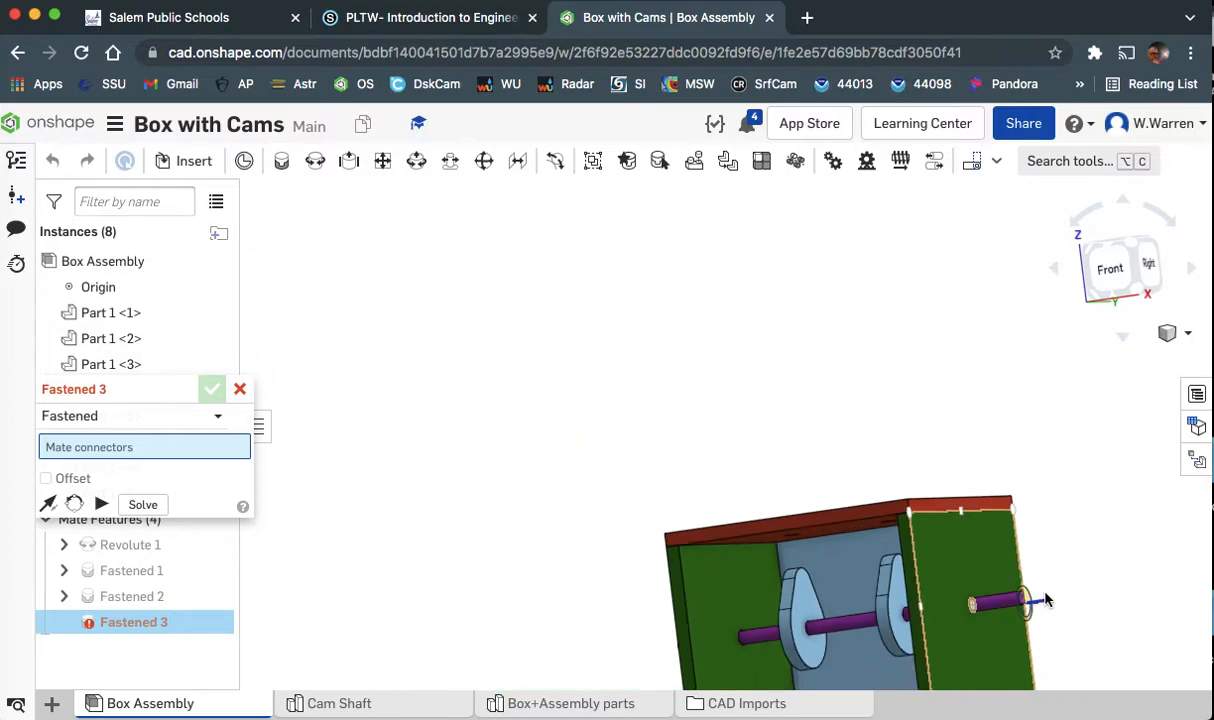
{"action": "middle_click_drag", "start_coordinate": [916, 523], "coordinate": [747, 372]}
{"action": "mouse_move", "coordinate": [1062, 634]}
{"action": "right_mouse_down"}
{"action": "mouse_move", "coordinate": [1097, 636]}
{"action": "mouse_move", "coordinate": [1073, 639]}
{"action": "right_mouse_up"}
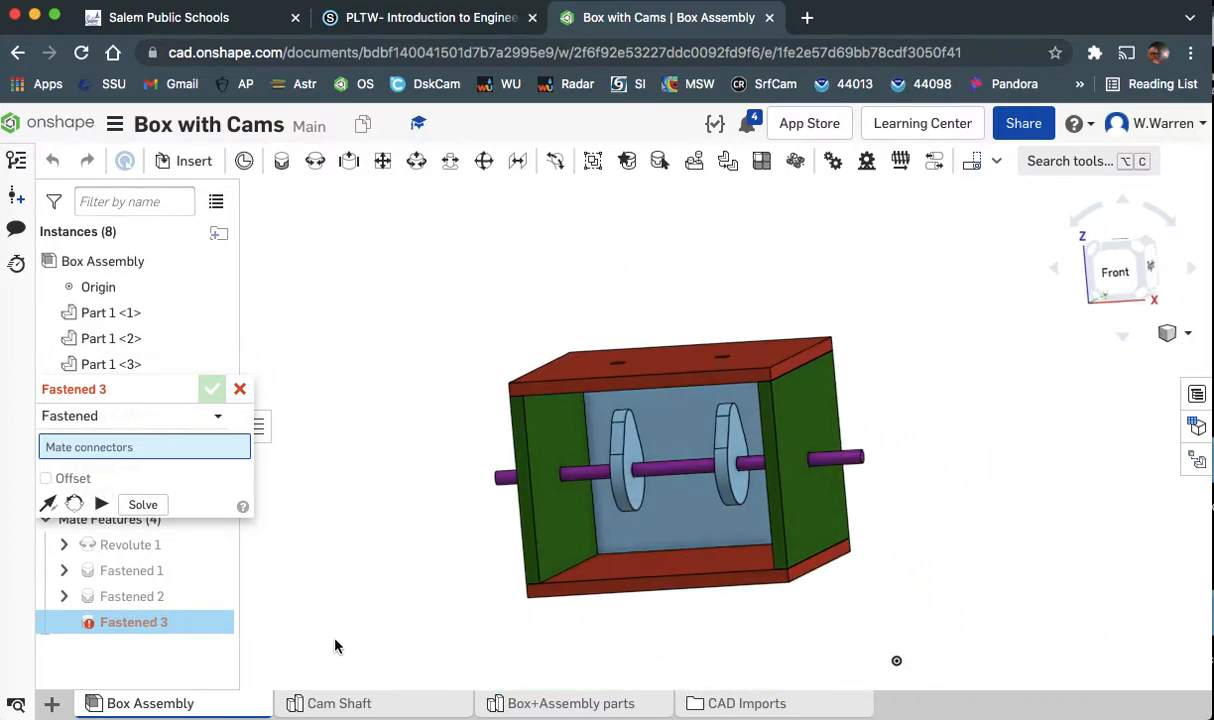
{"action": "left_click", "coordinate": [72, 478]}
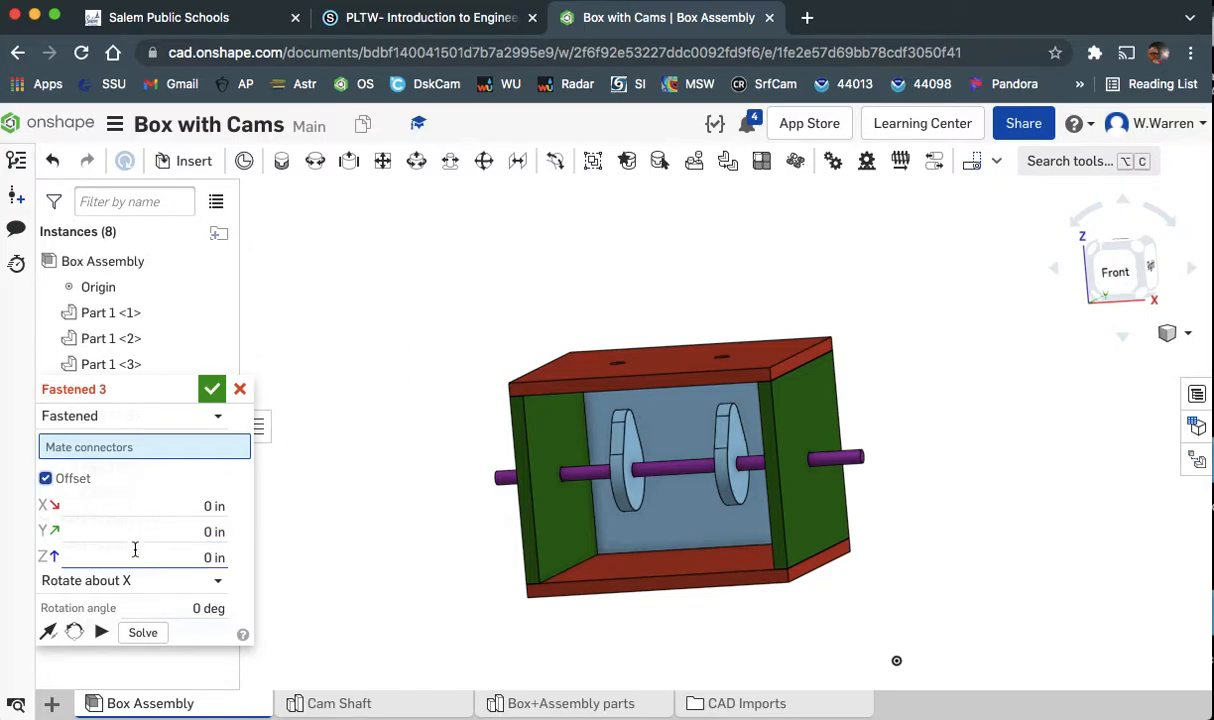
{"action": "left_click", "coordinate": [238, 394]}
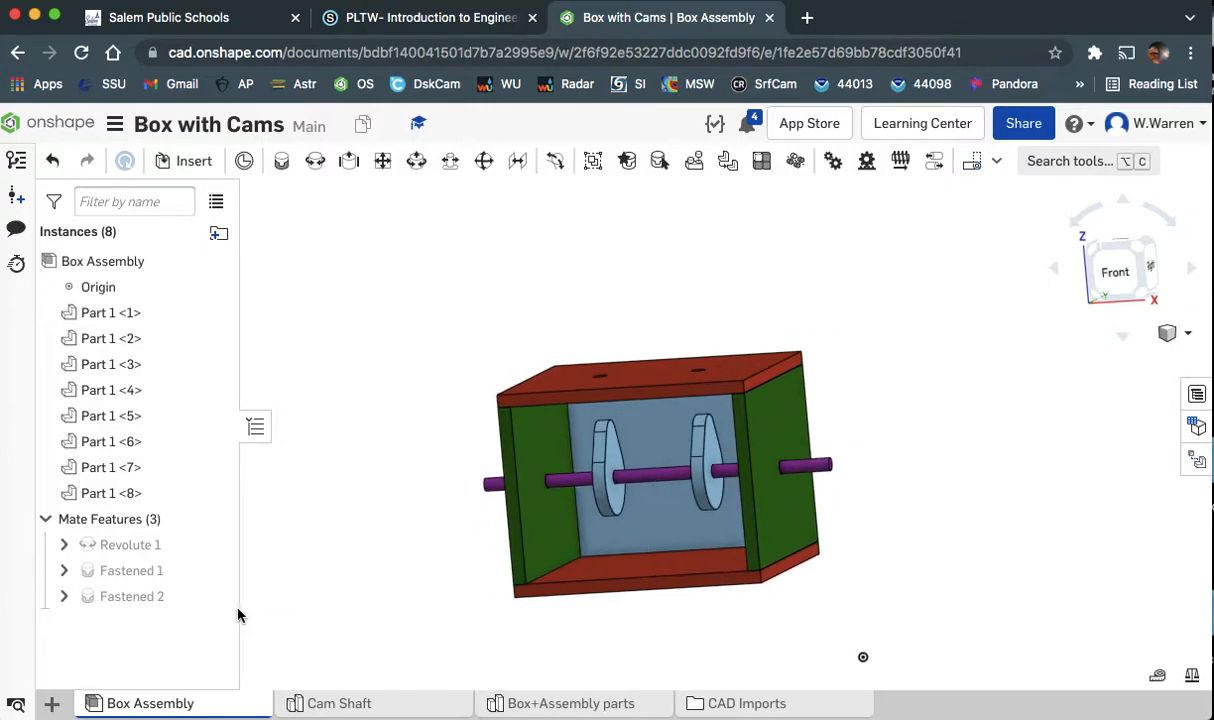
{"action": "right_click", "coordinate": [131, 596]}
{"action": "left_click", "coordinate": [187, 398]}
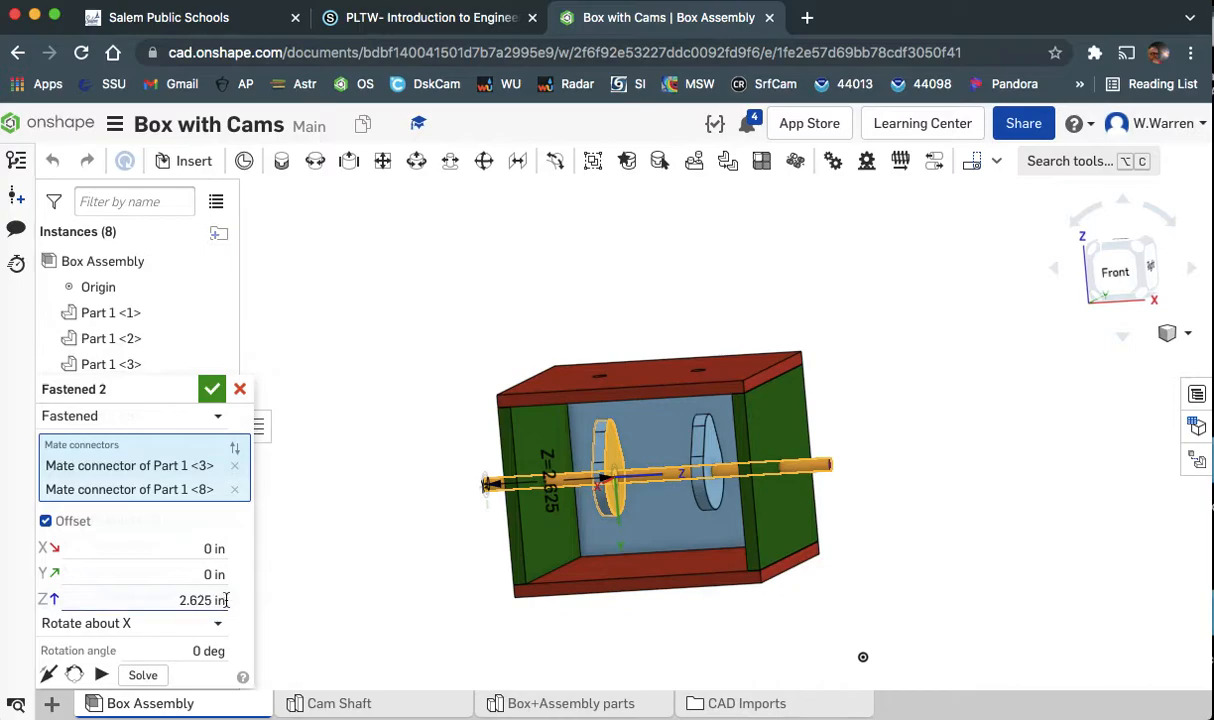
{"action": "left_click", "coordinate": [196, 650]}
{"action": "key", "text": "Right"}
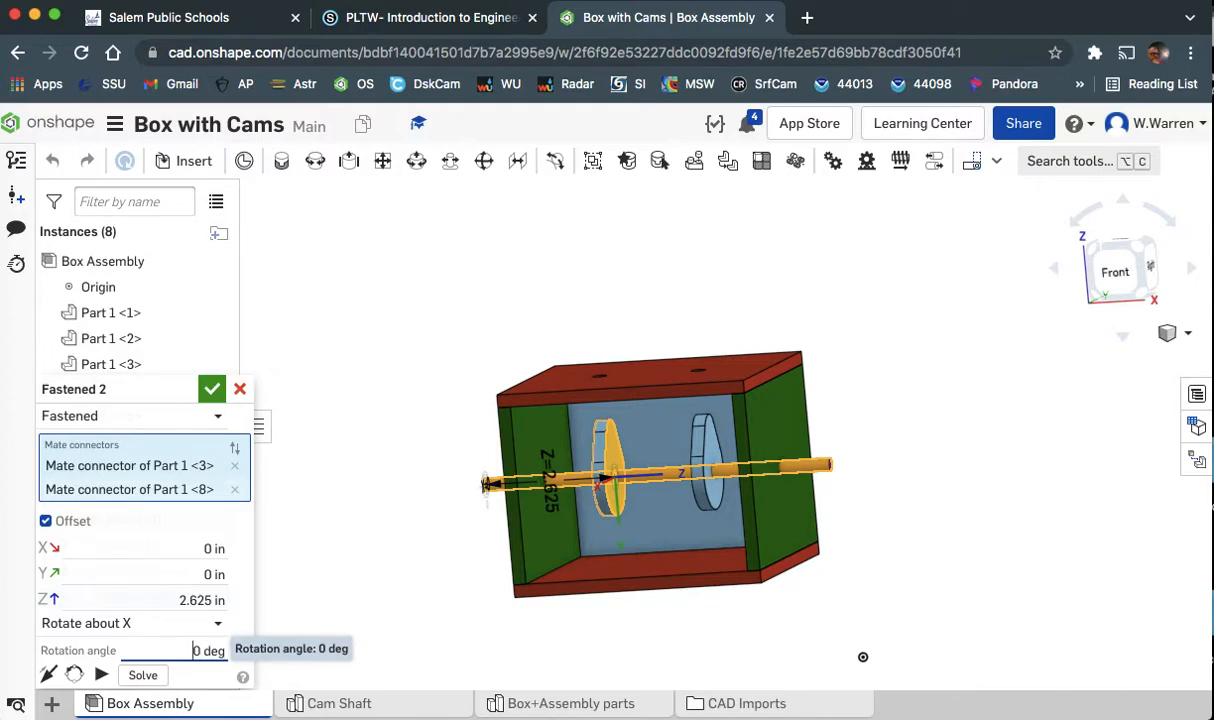
{"action": "left_click", "coordinate": [212, 389]}
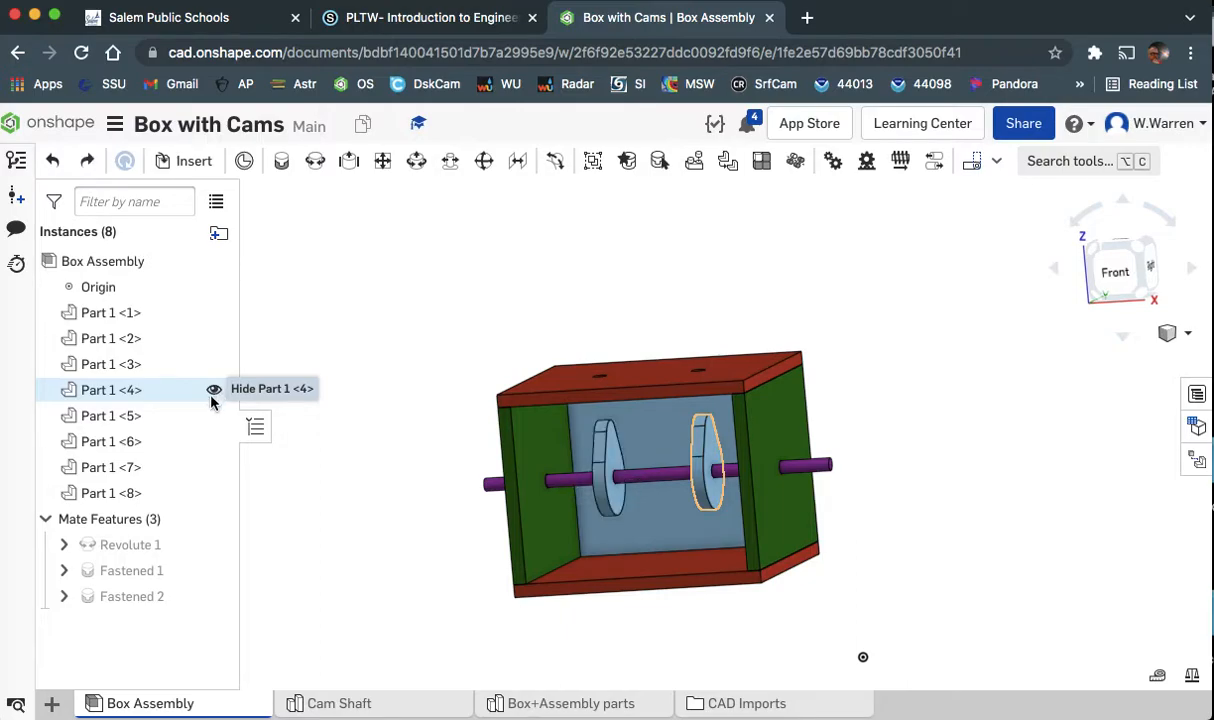
Edit the second cam's Fastened mate to rotate the cam 90 degrees about Z on the shaft.
{"action": "right_click", "coordinate": [165, 597]}
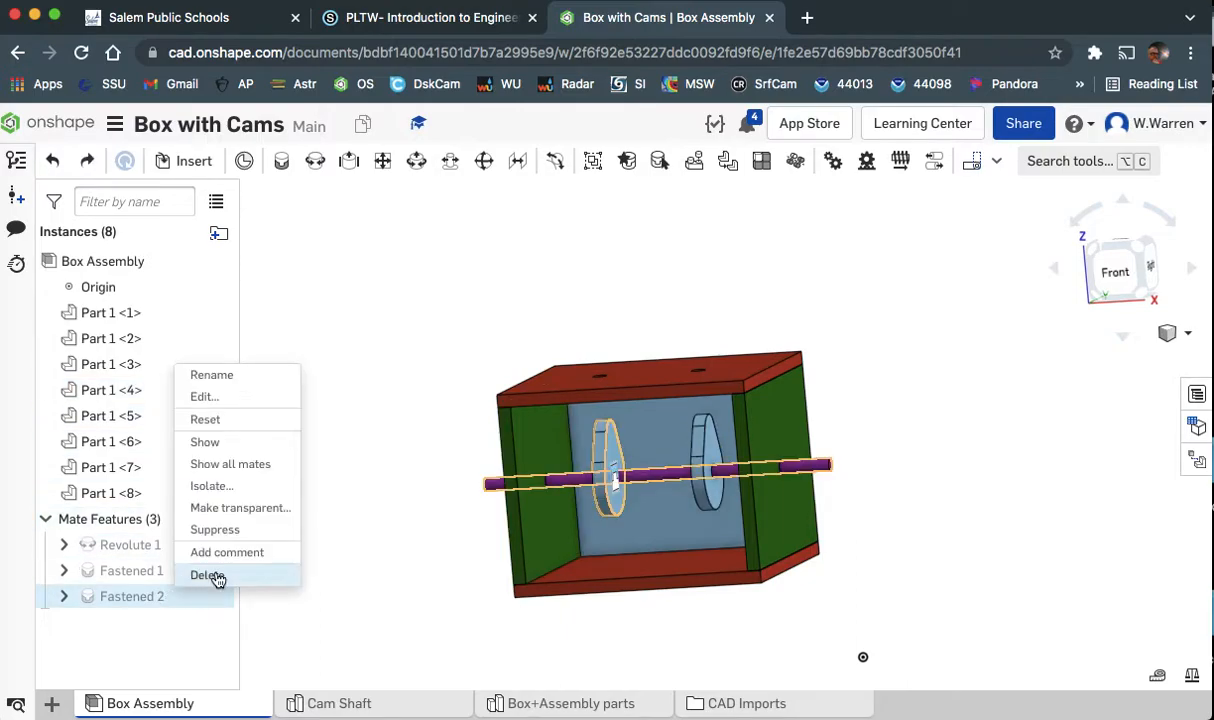
{"action": "left_click", "coordinate": [248, 400]}
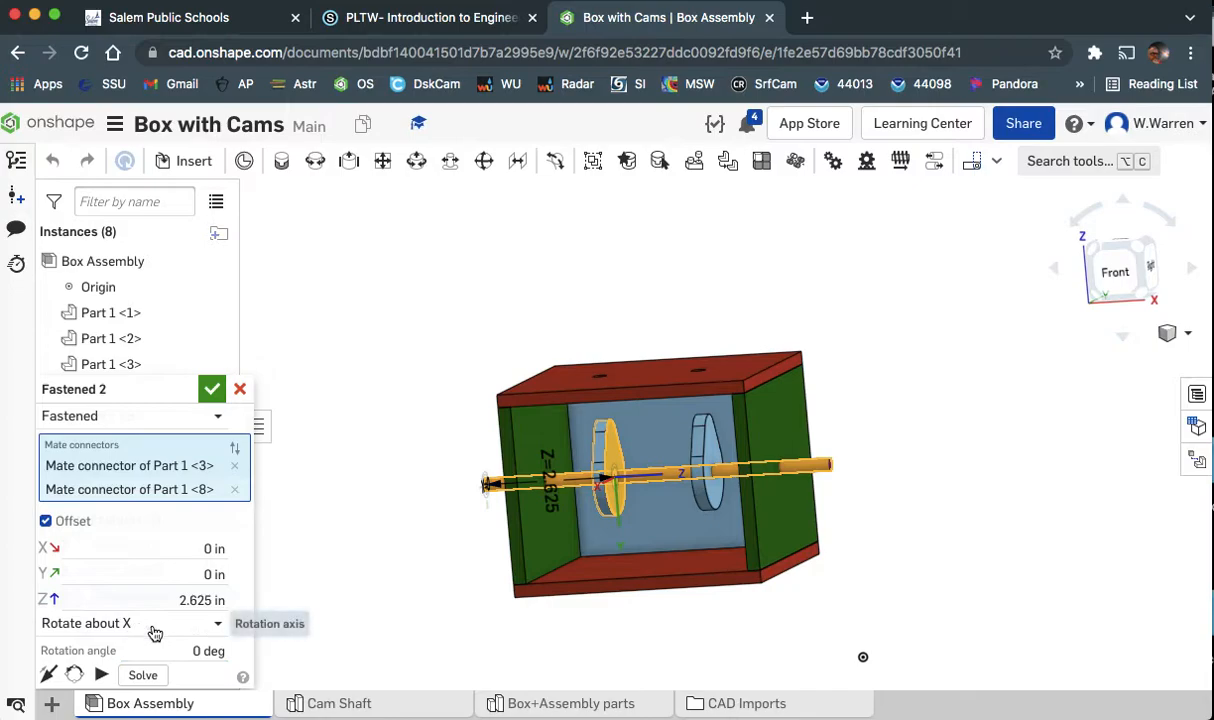
{"action": "left_click", "coordinate": [192, 623]}
{"action": "left_click", "coordinate": [164, 590]}
{"action": "left_click", "coordinate": [196, 651]}
{"action": "key", "text": "Left"}
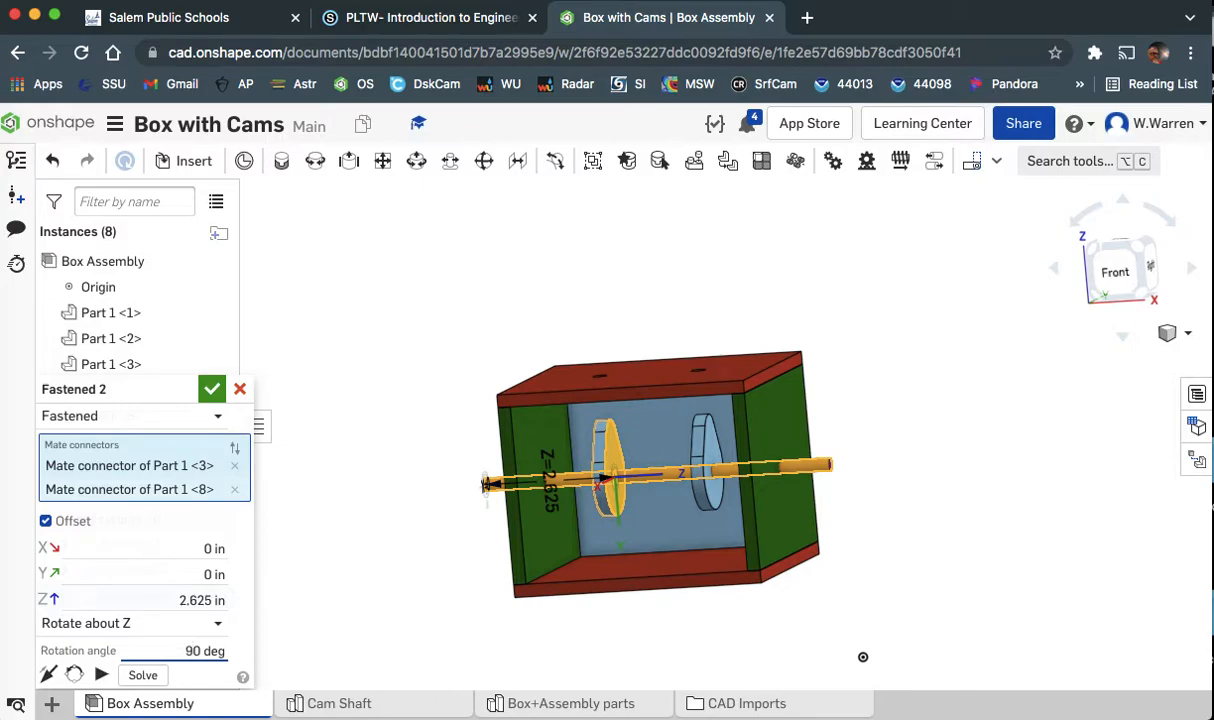
{"action": "left_click", "coordinate": [151, 396]}
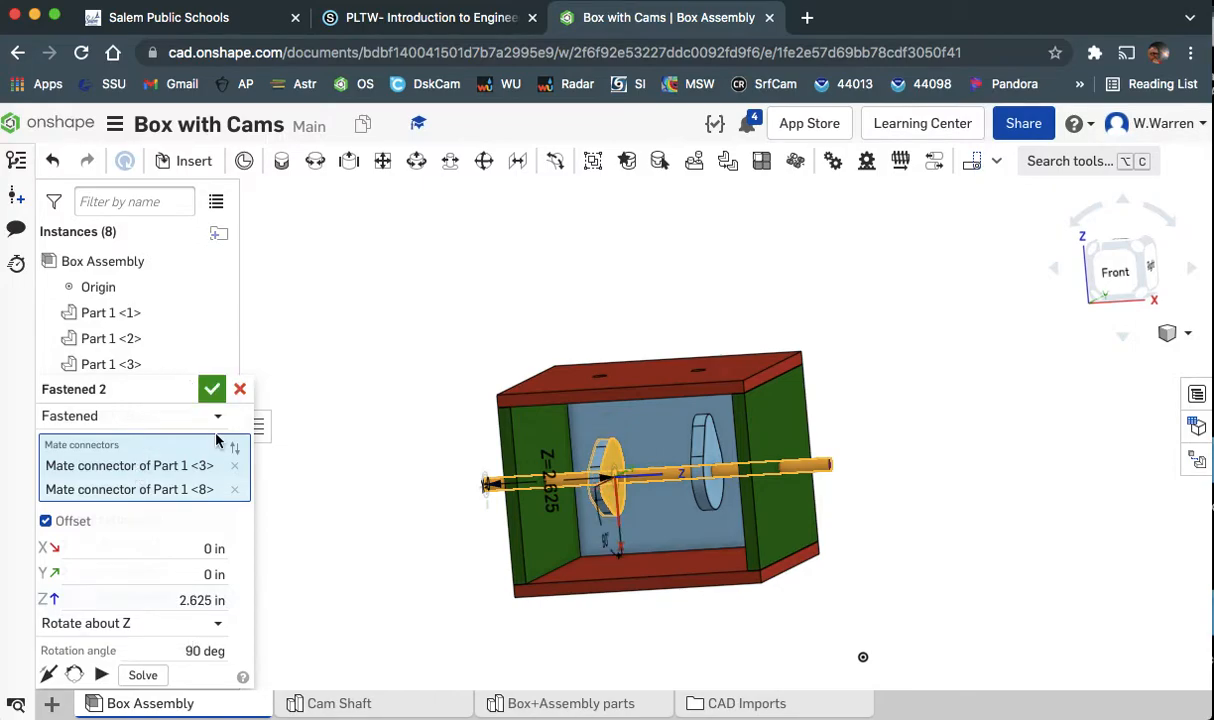
{"action": "left_click", "coordinate": [210, 389]}
{"action": "mouse_move", "coordinate": [962, 553]}
{"action": "right_mouse_down"}
{"action": "mouse_move", "coordinate": [927, 560]}
{"action": "mouse_move", "coordinate": [1024, 550]}
{"action": "mouse_move", "coordinate": [967, 547]}
{"action": "right_mouse_up"}
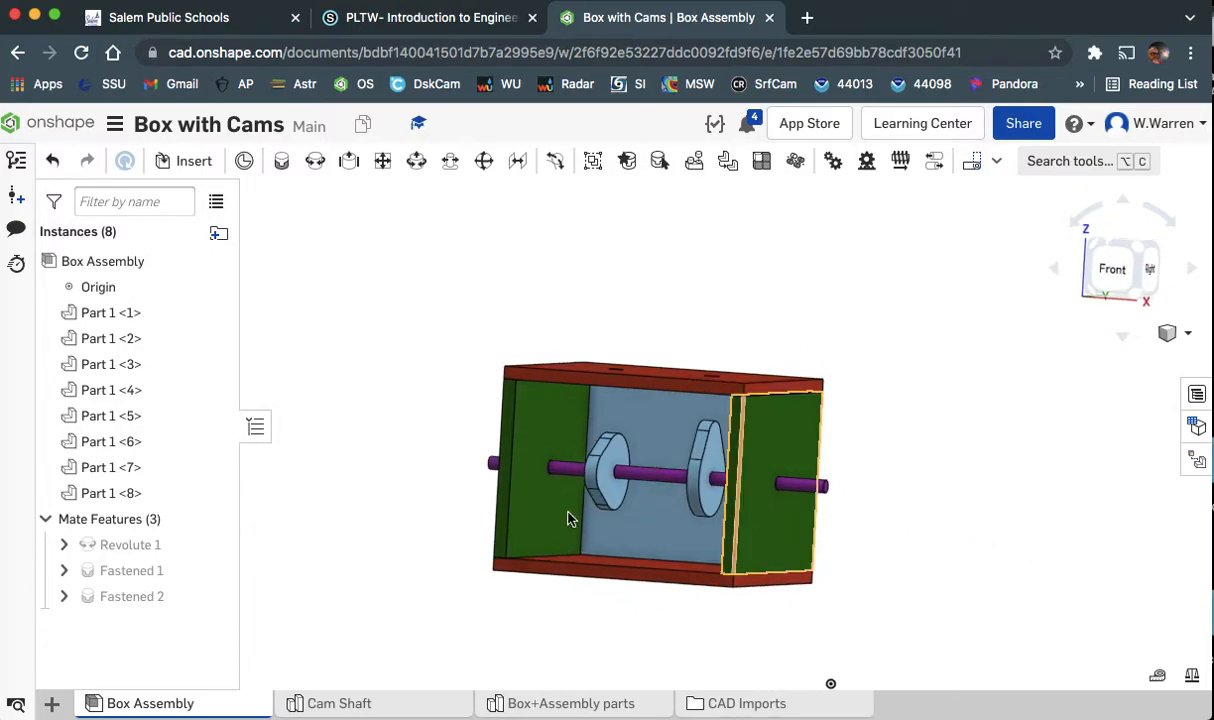
Animate the shaft's Revolute mate through one 0 to 360 degree turn with Single playback, and close the animation settings.
{"action": "right_click", "coordinate": [160, 548]}
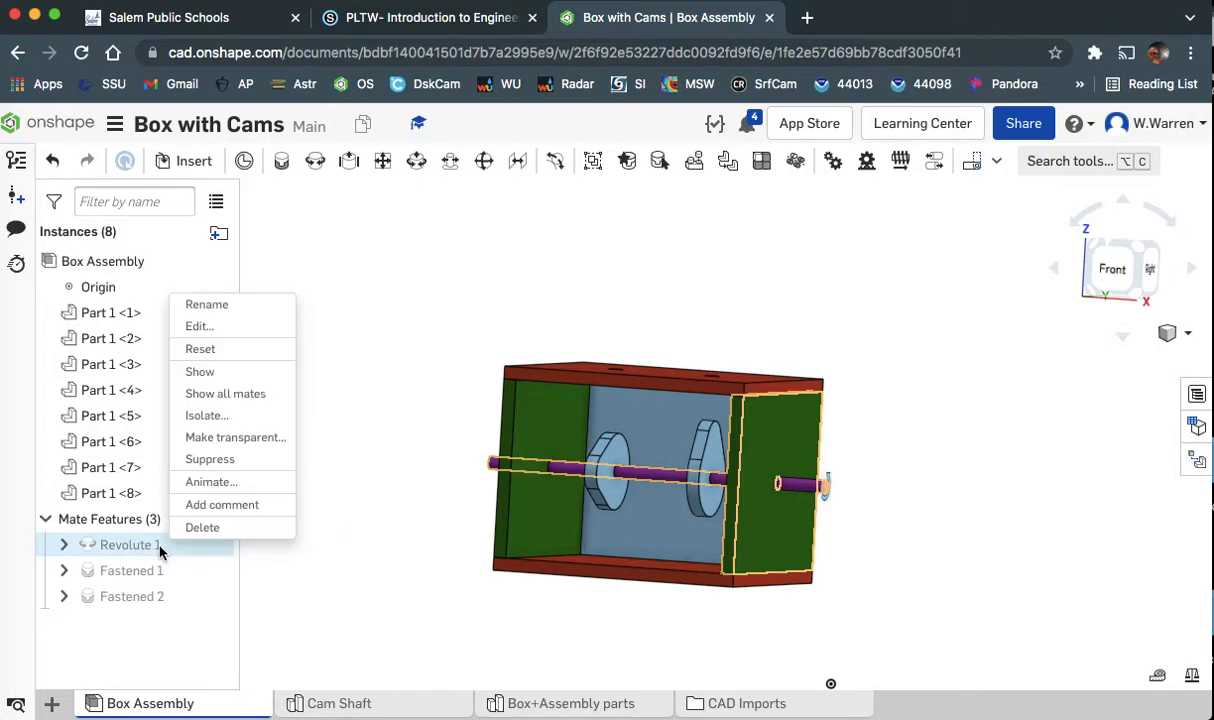
{"action": "left_click", "coordinate": [210, 482]}
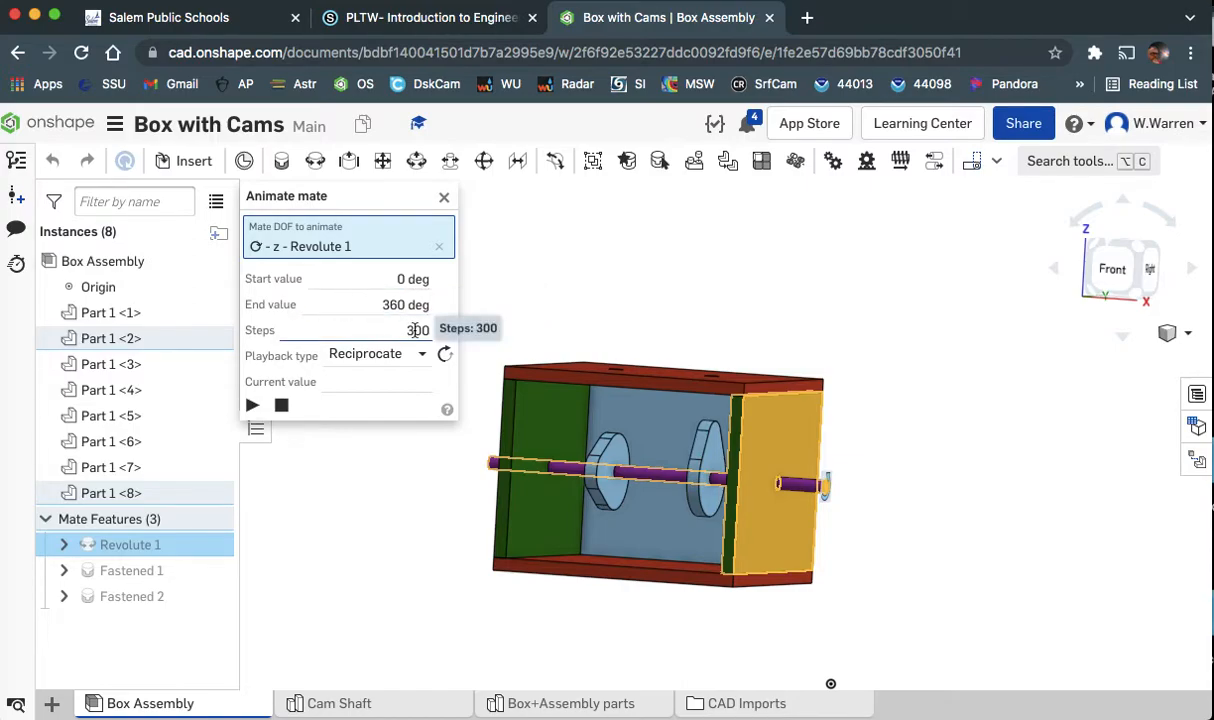
{"action": "left_click", "coordinate": [415, 355]}
{"action": "left_click", "coordinate": [393, 387]}
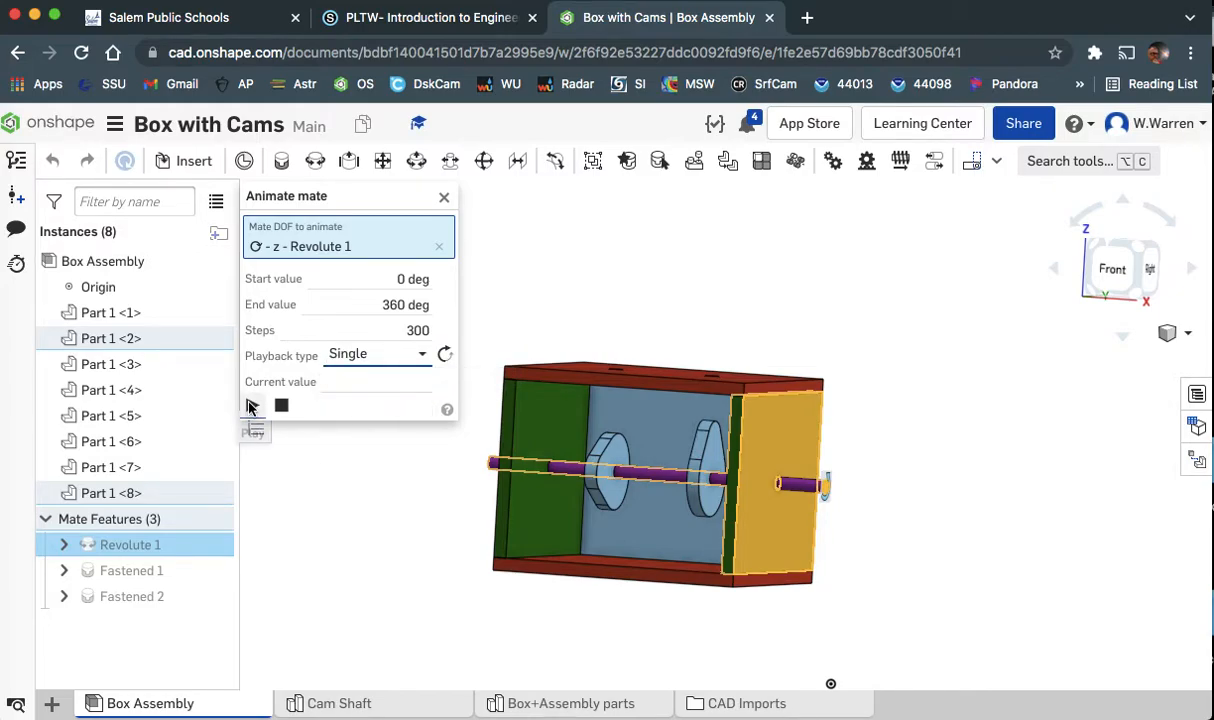
{"action": "left_click", "coordinate": [252, 406]}
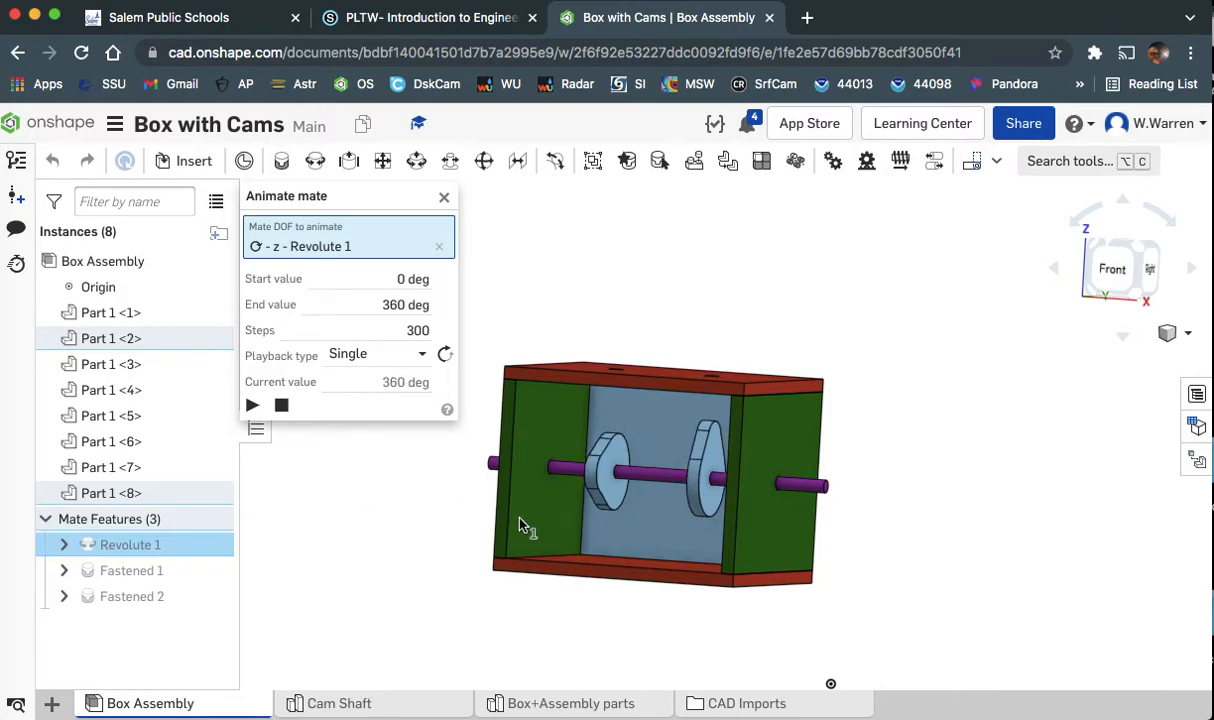
{"action": "left_click", "coordinate": [444, 197]}
Examine how both cams line up with the top panel's holes from above and inside the box, ending from an isometric view.
{"action": "right_click_drag", "start_coordinate": [942, 404], "coordinate": [936, 470]}
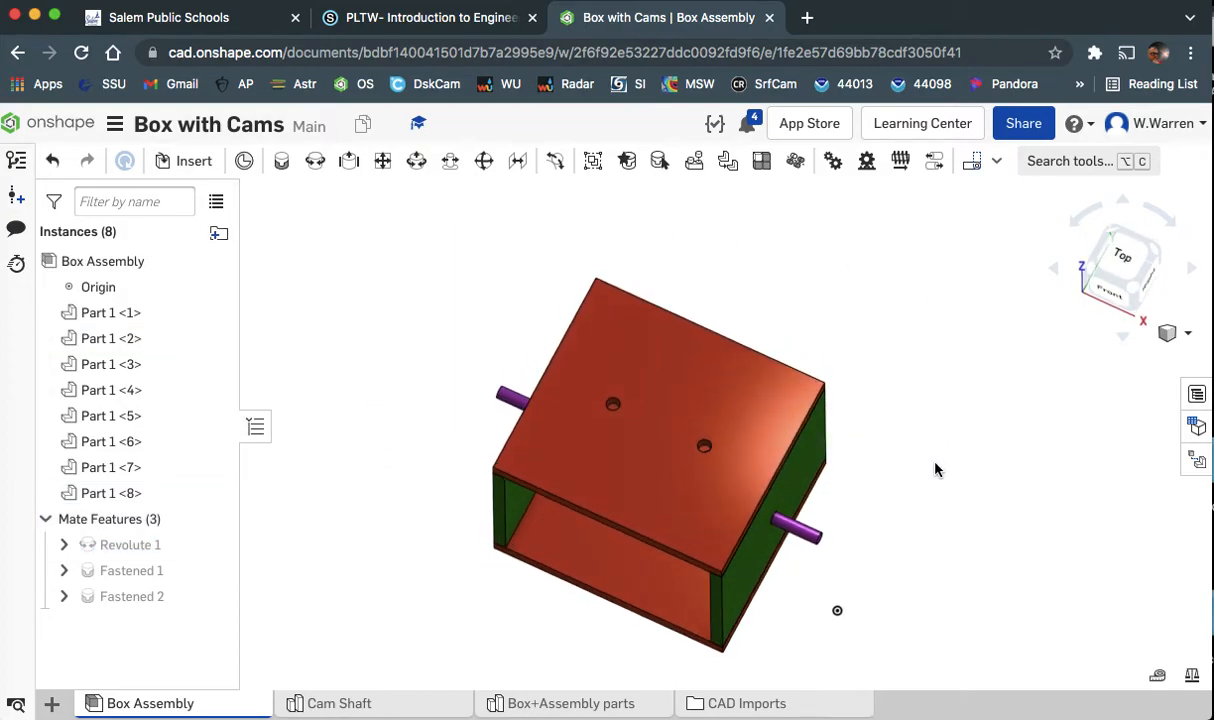
{"action": "left_click", "coordinate": [1112, 258]}
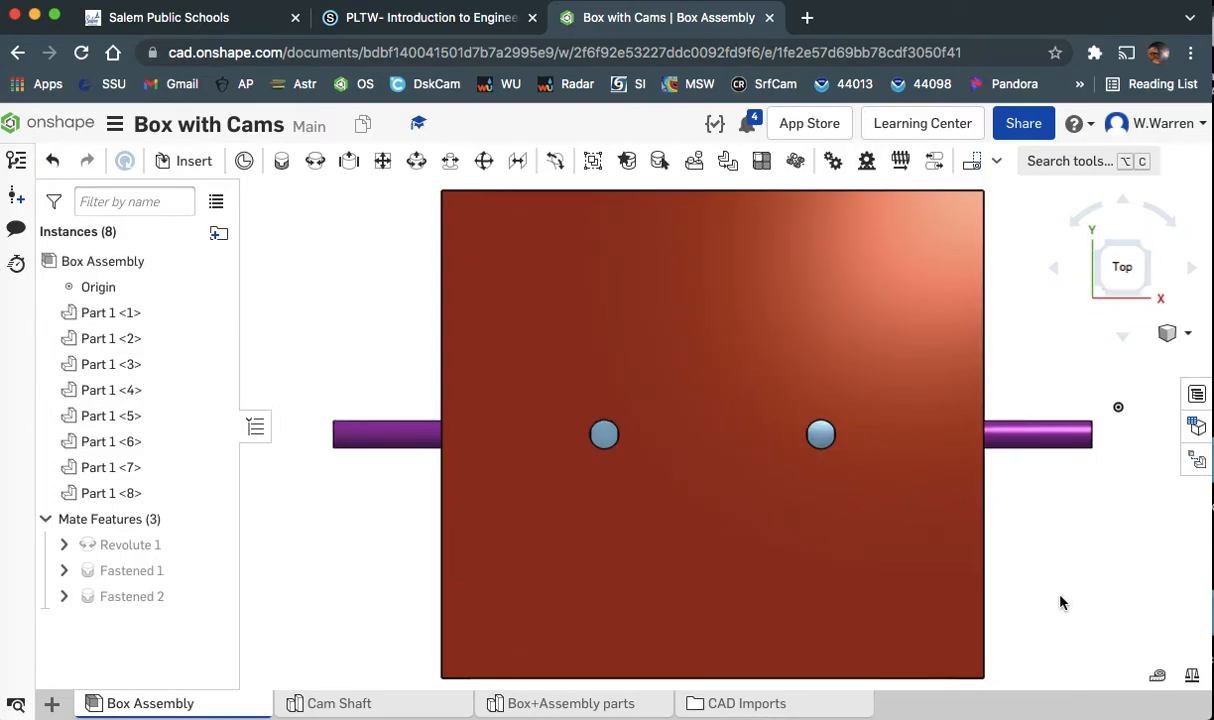
{"action": "right_click_drag", "start_coordinate": [1062, 601], "coordinate": [1070, 507]}
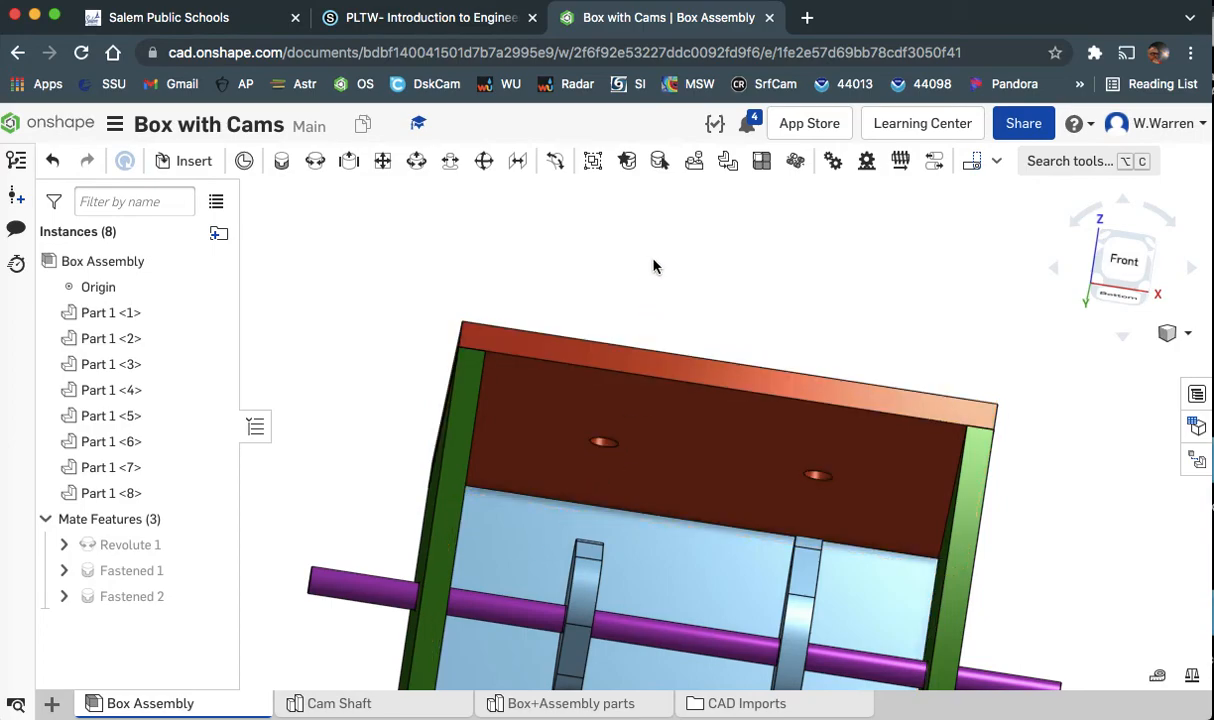
{"action": "right_click_drag", "start_coordinate": [667, 268], "coordinate": [671, 292]}
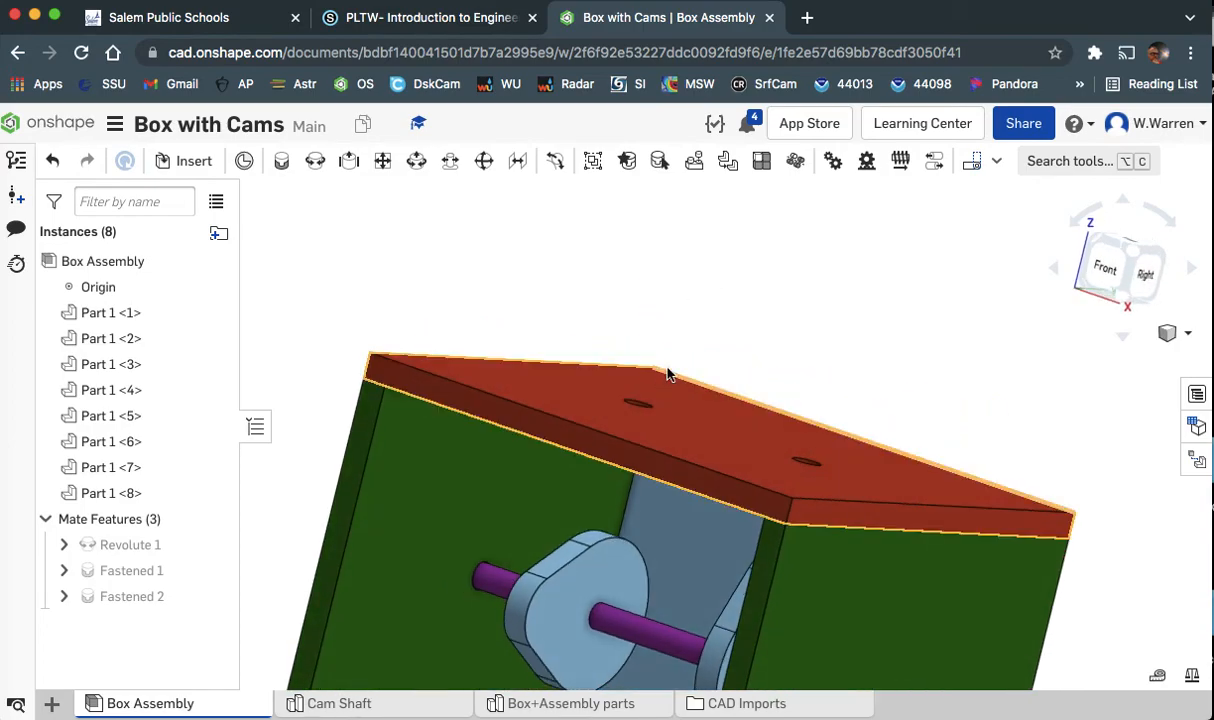
{"action": "mouse_move", "coordinate": [924, 304]}
{"action": "right_mouse_down"}
{"action": "mouse_move", "coordinate": [933, 320]}
{"action": "mouse_move", "coordinate": [1000, 331]}
{"action": "mouse_move", "coordinate": [1003, 306]}
{"action": "mouse_move", "coordinate": [940, 274]}
{"action": "mouse_move", "coordinate": [905, 296]}
{"action": "right_mouse_up"}
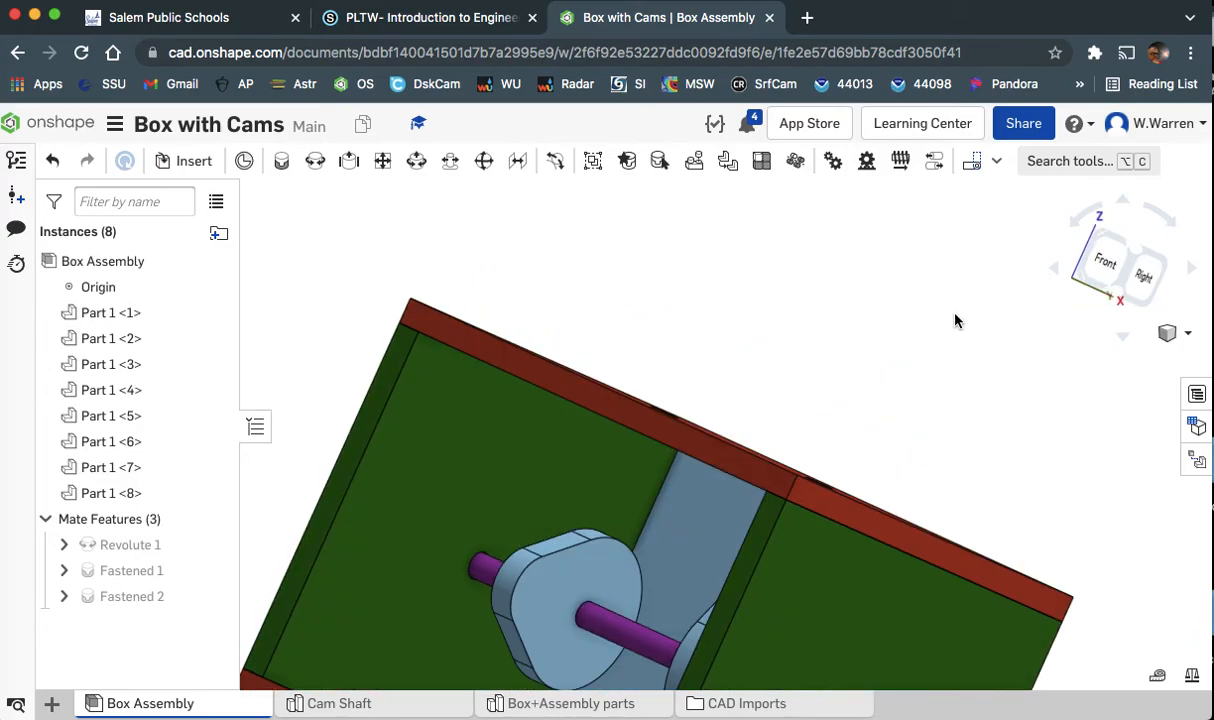
{"action": "left_click", "coordinate": [1171, 343]}
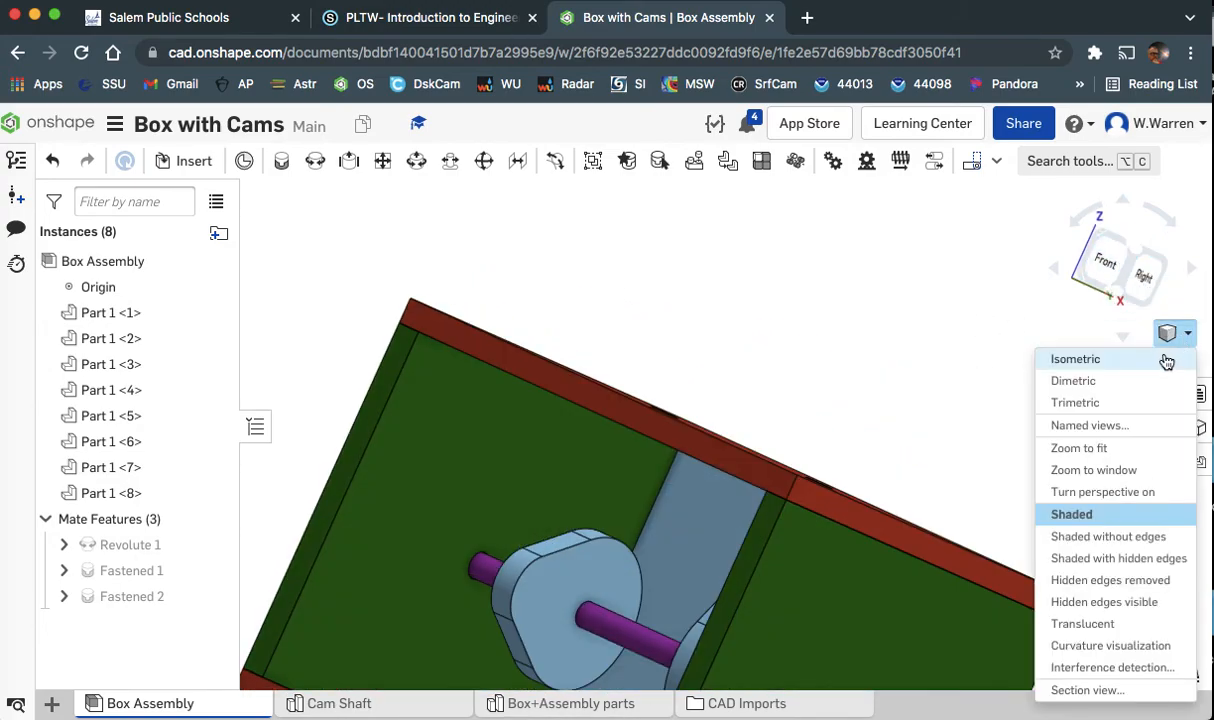
{"action": "left_click", "coordinate": [1167, 357]}
{"action": "right_click_drag", "start_coordinate": [1020, 528], "coordinate": [1048, 501]}
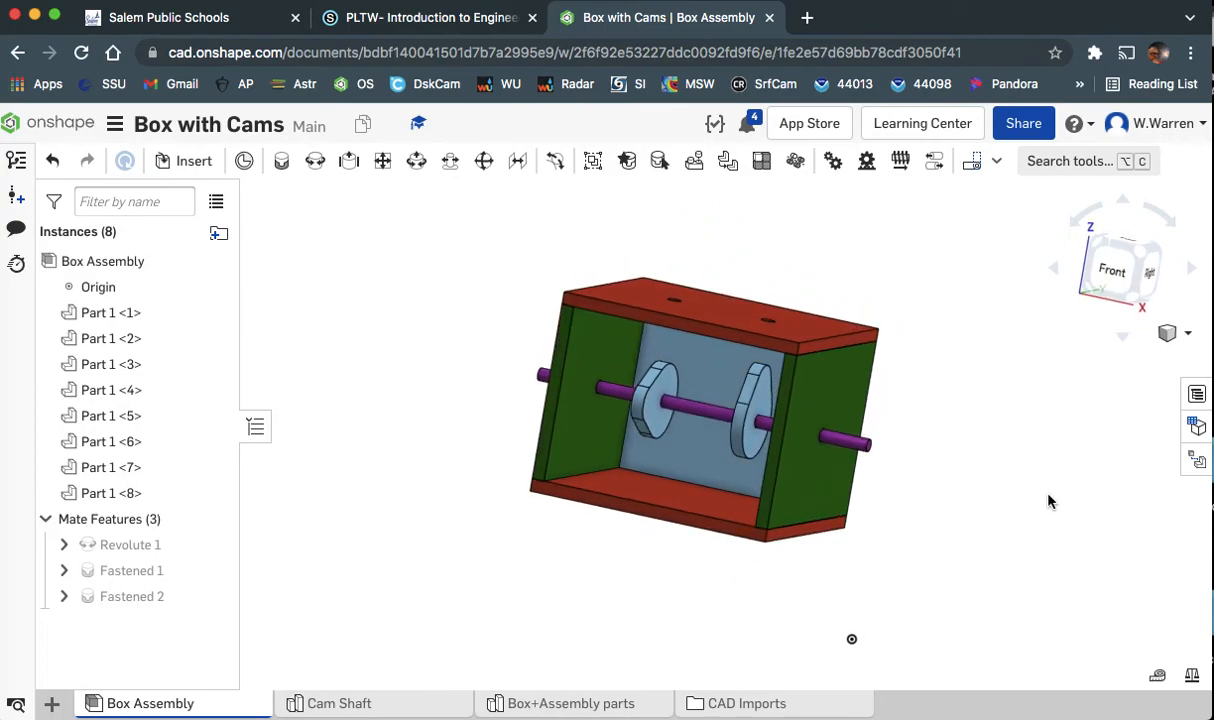